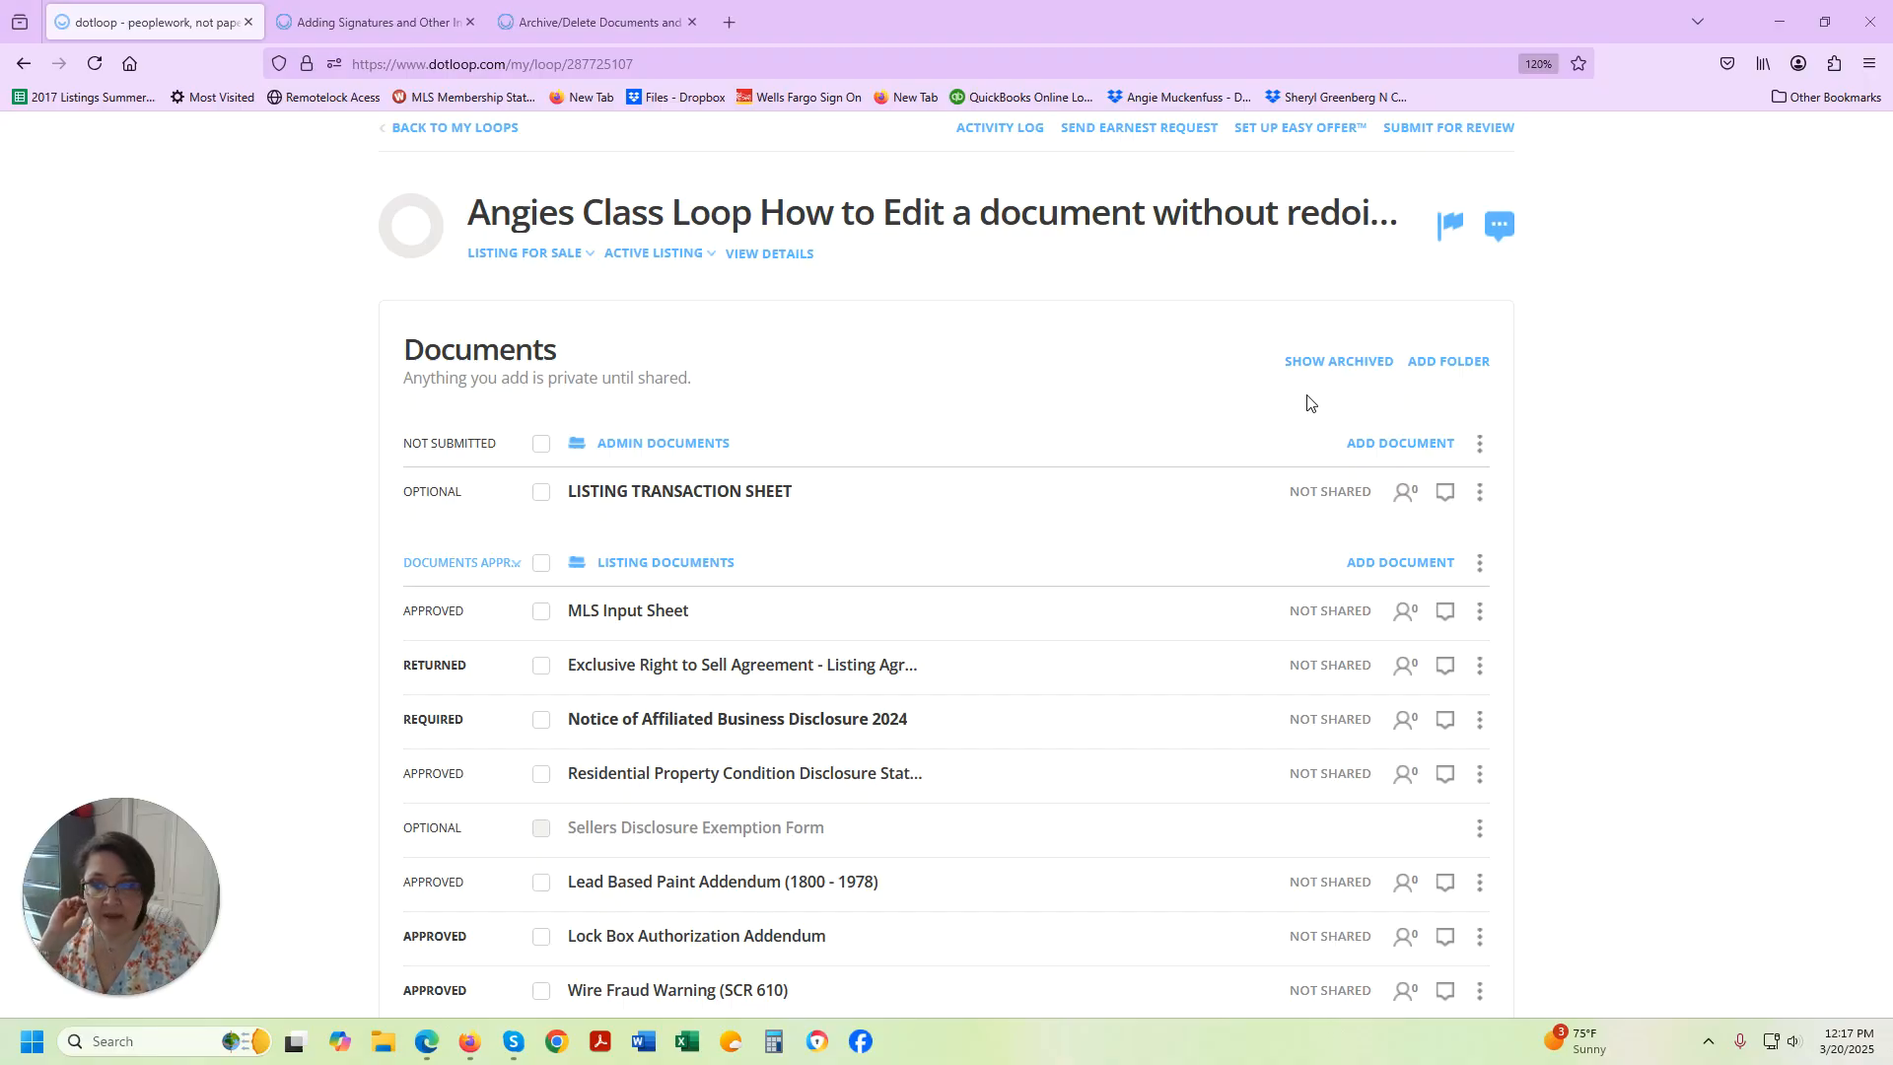
# Read the compliance review notes for the corrections requested on the loop's listing documents.
pyautogui.click(1499, 227)
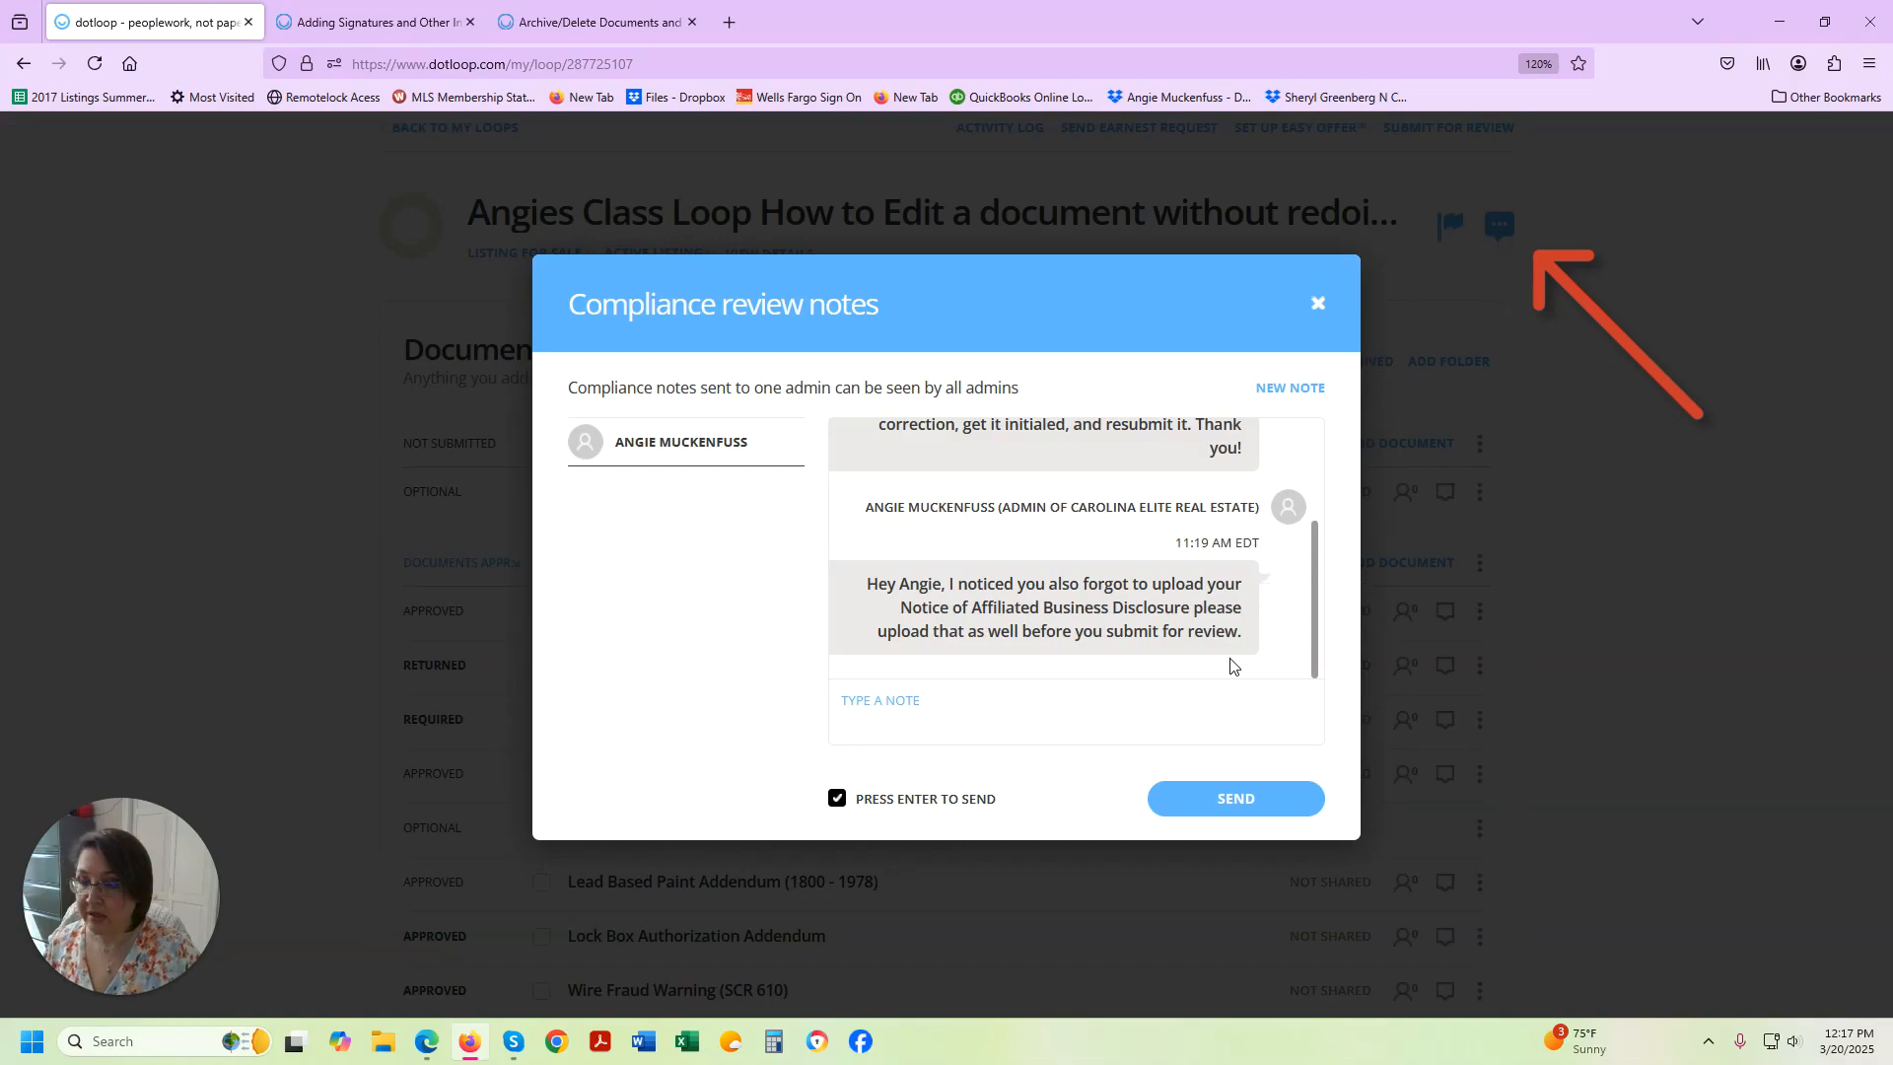
pyautogui.scroll(5, 1231, 659)
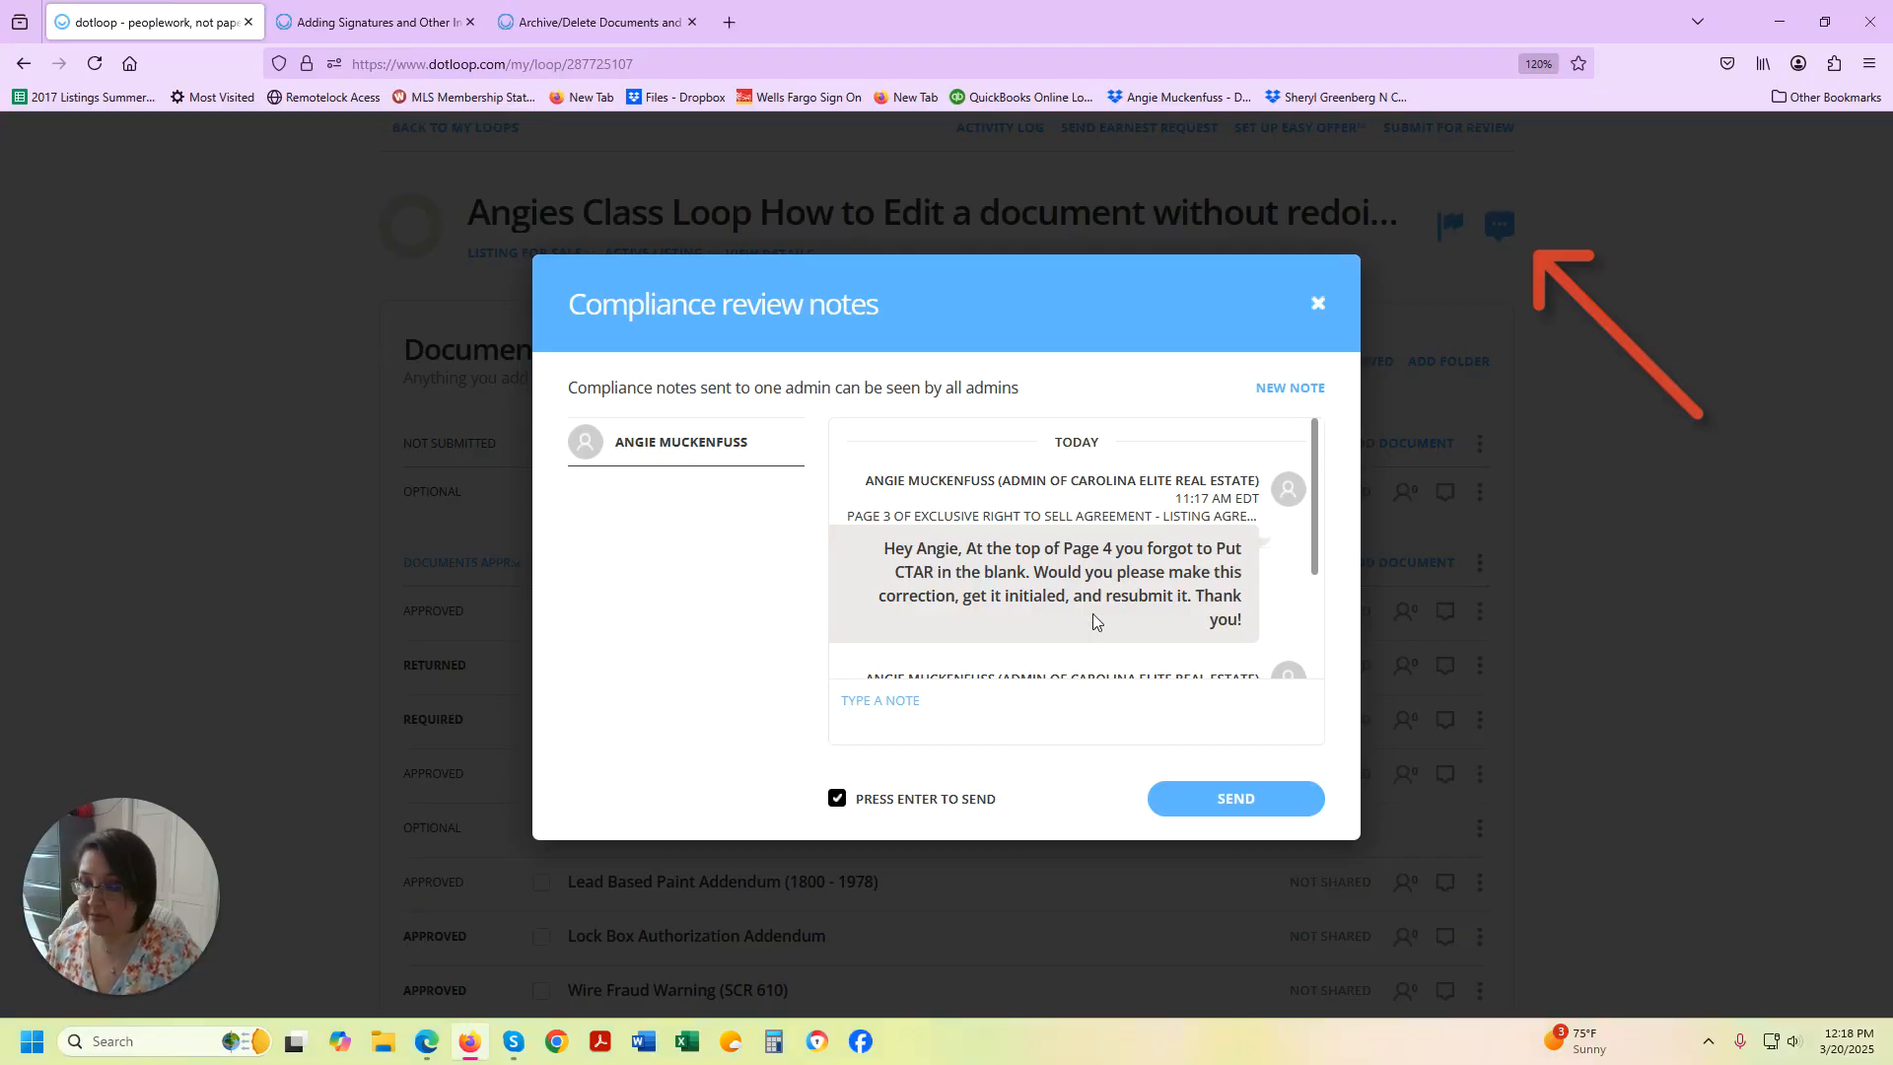
pyautogui.click(1318, 301)
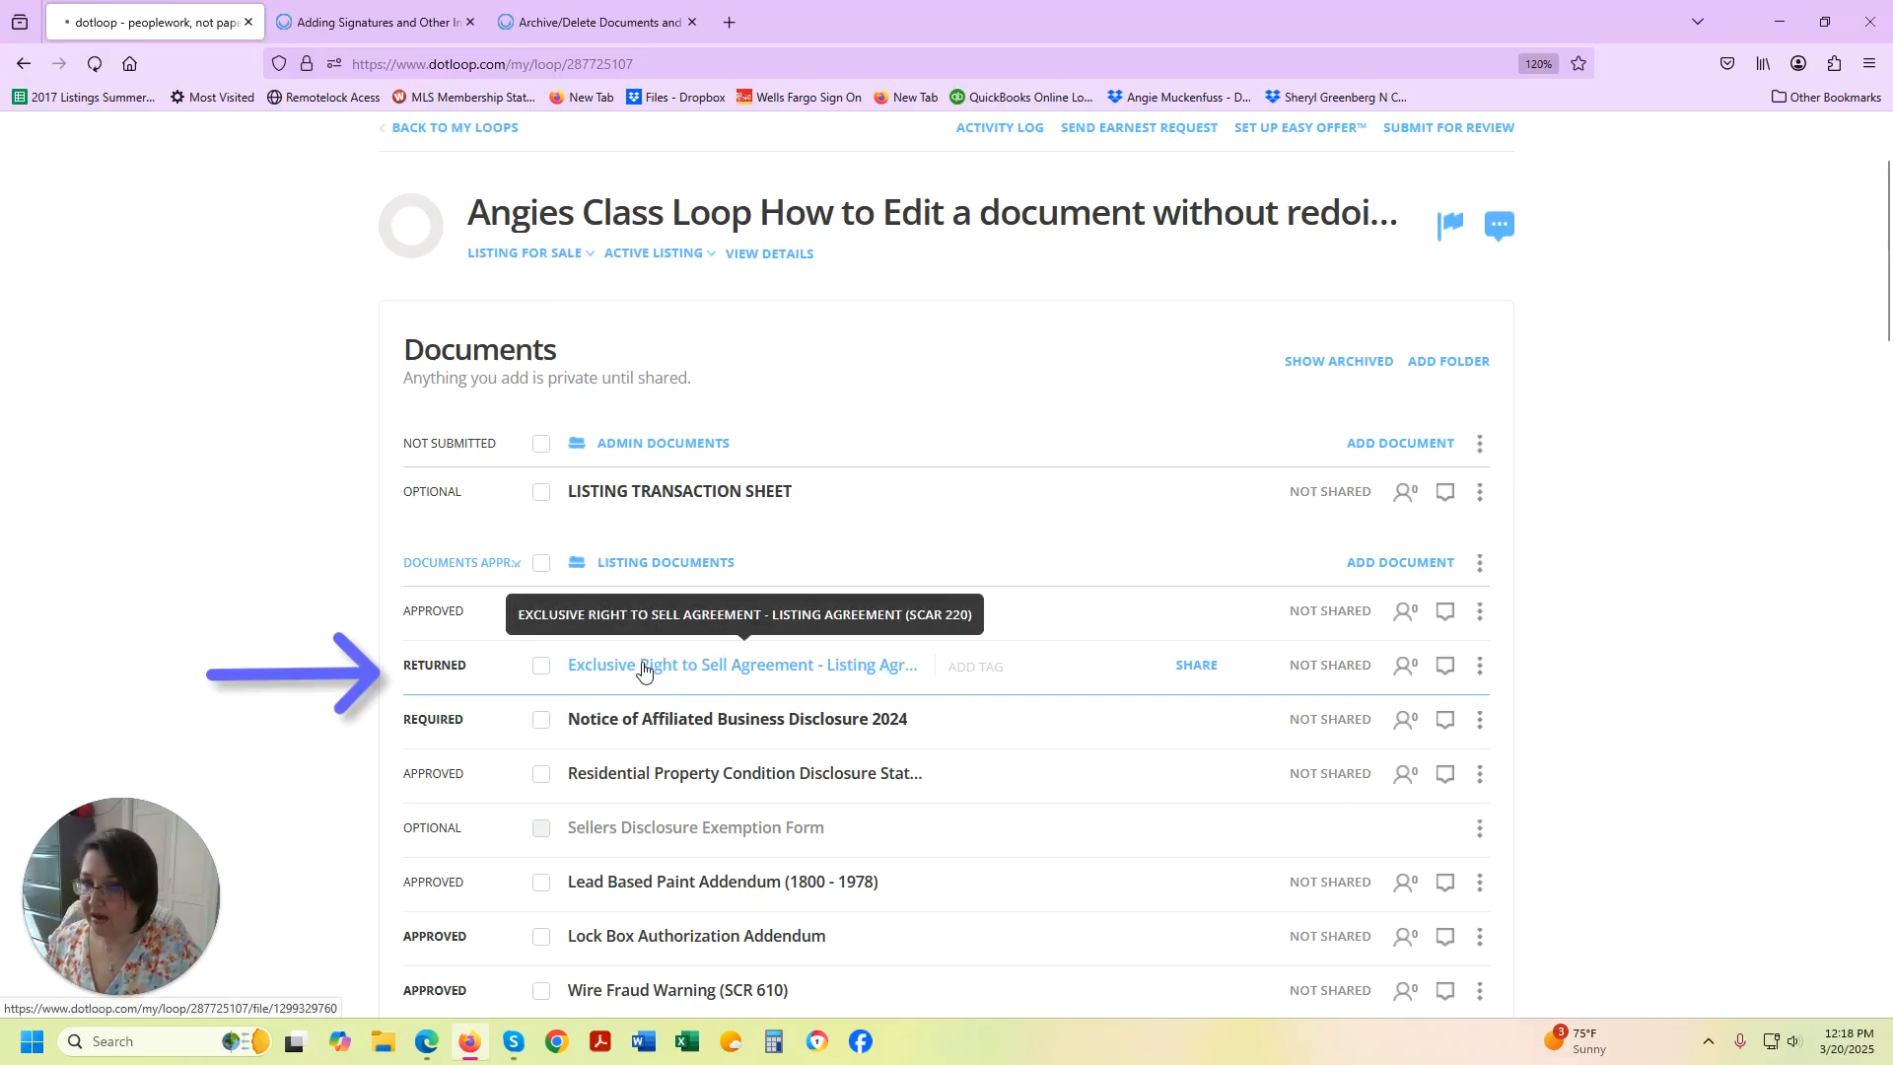
# Try to fill in the Multiple Listing Service blank in section 14 of the returned Exclusive Right to Sell Agreement, declining changes that clear signatures.
pyautogui.click(643, 669)
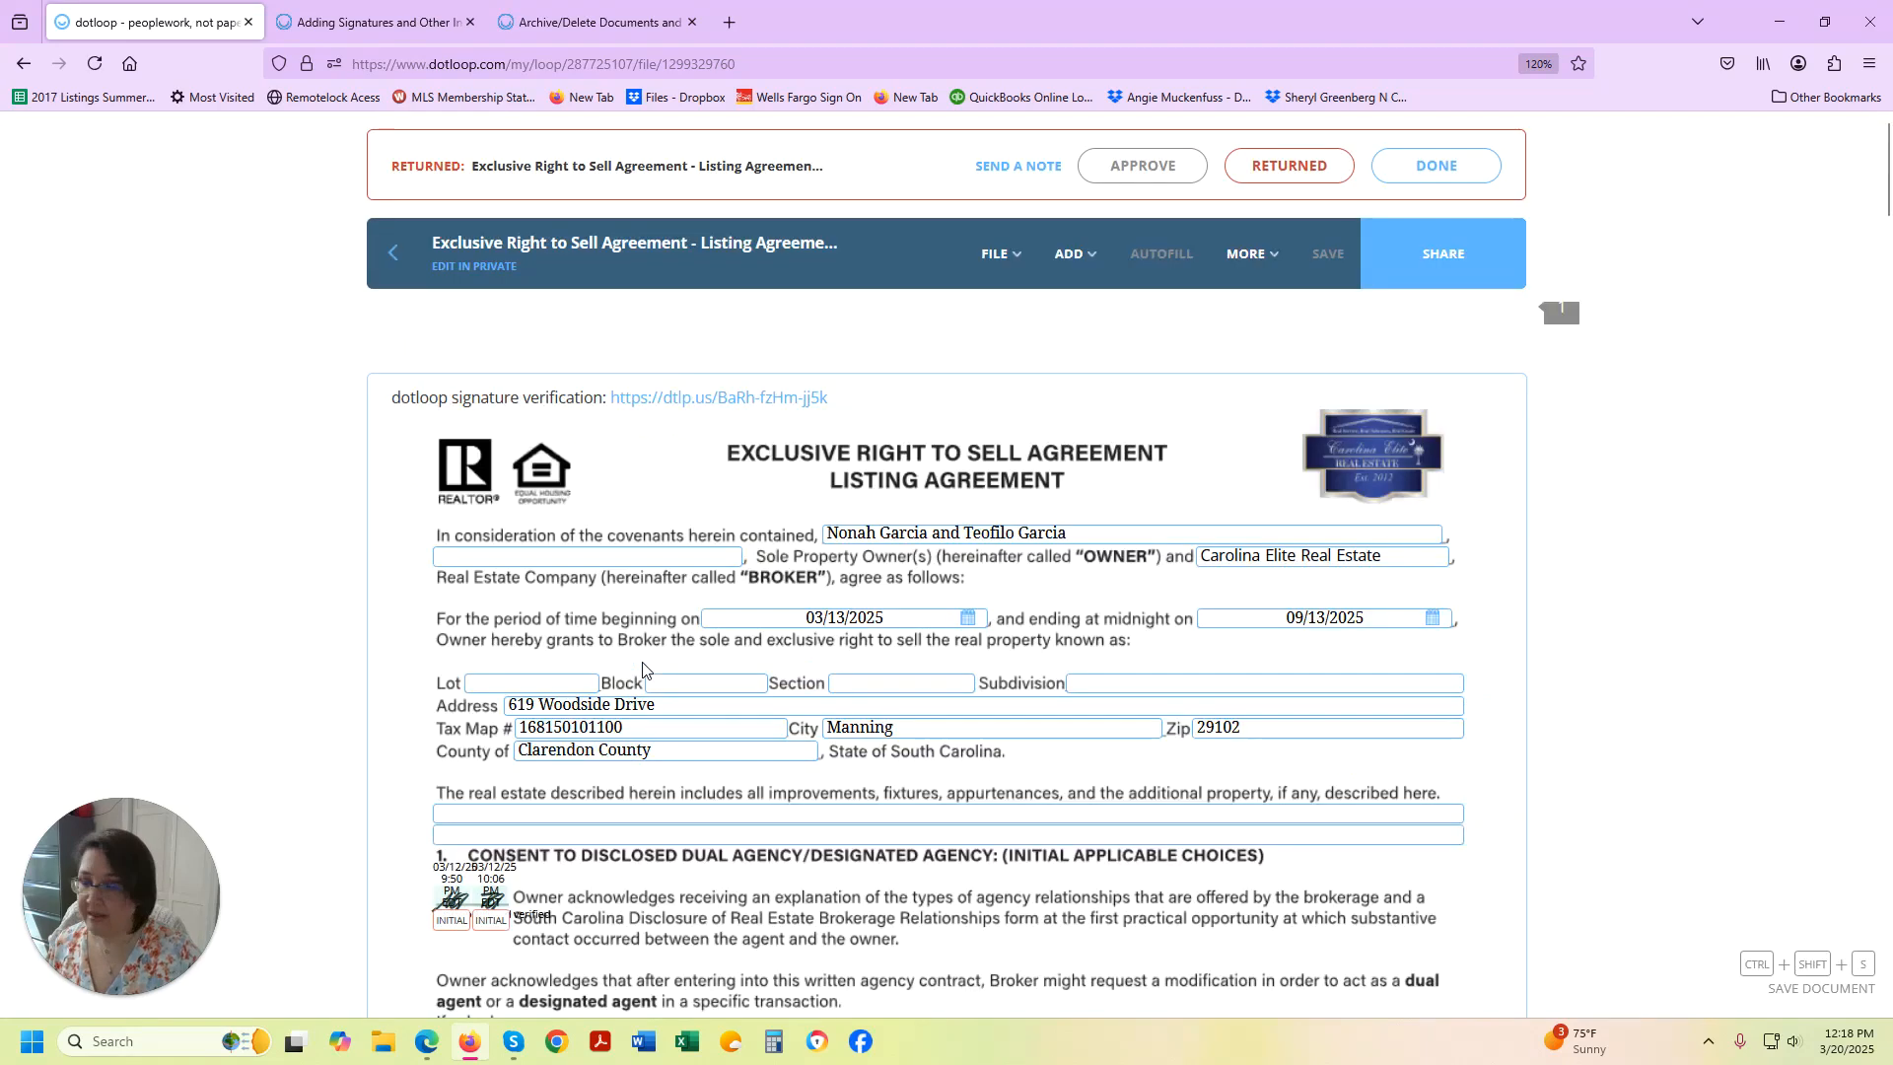
pyautogui.scroll(-20, 643, 669)
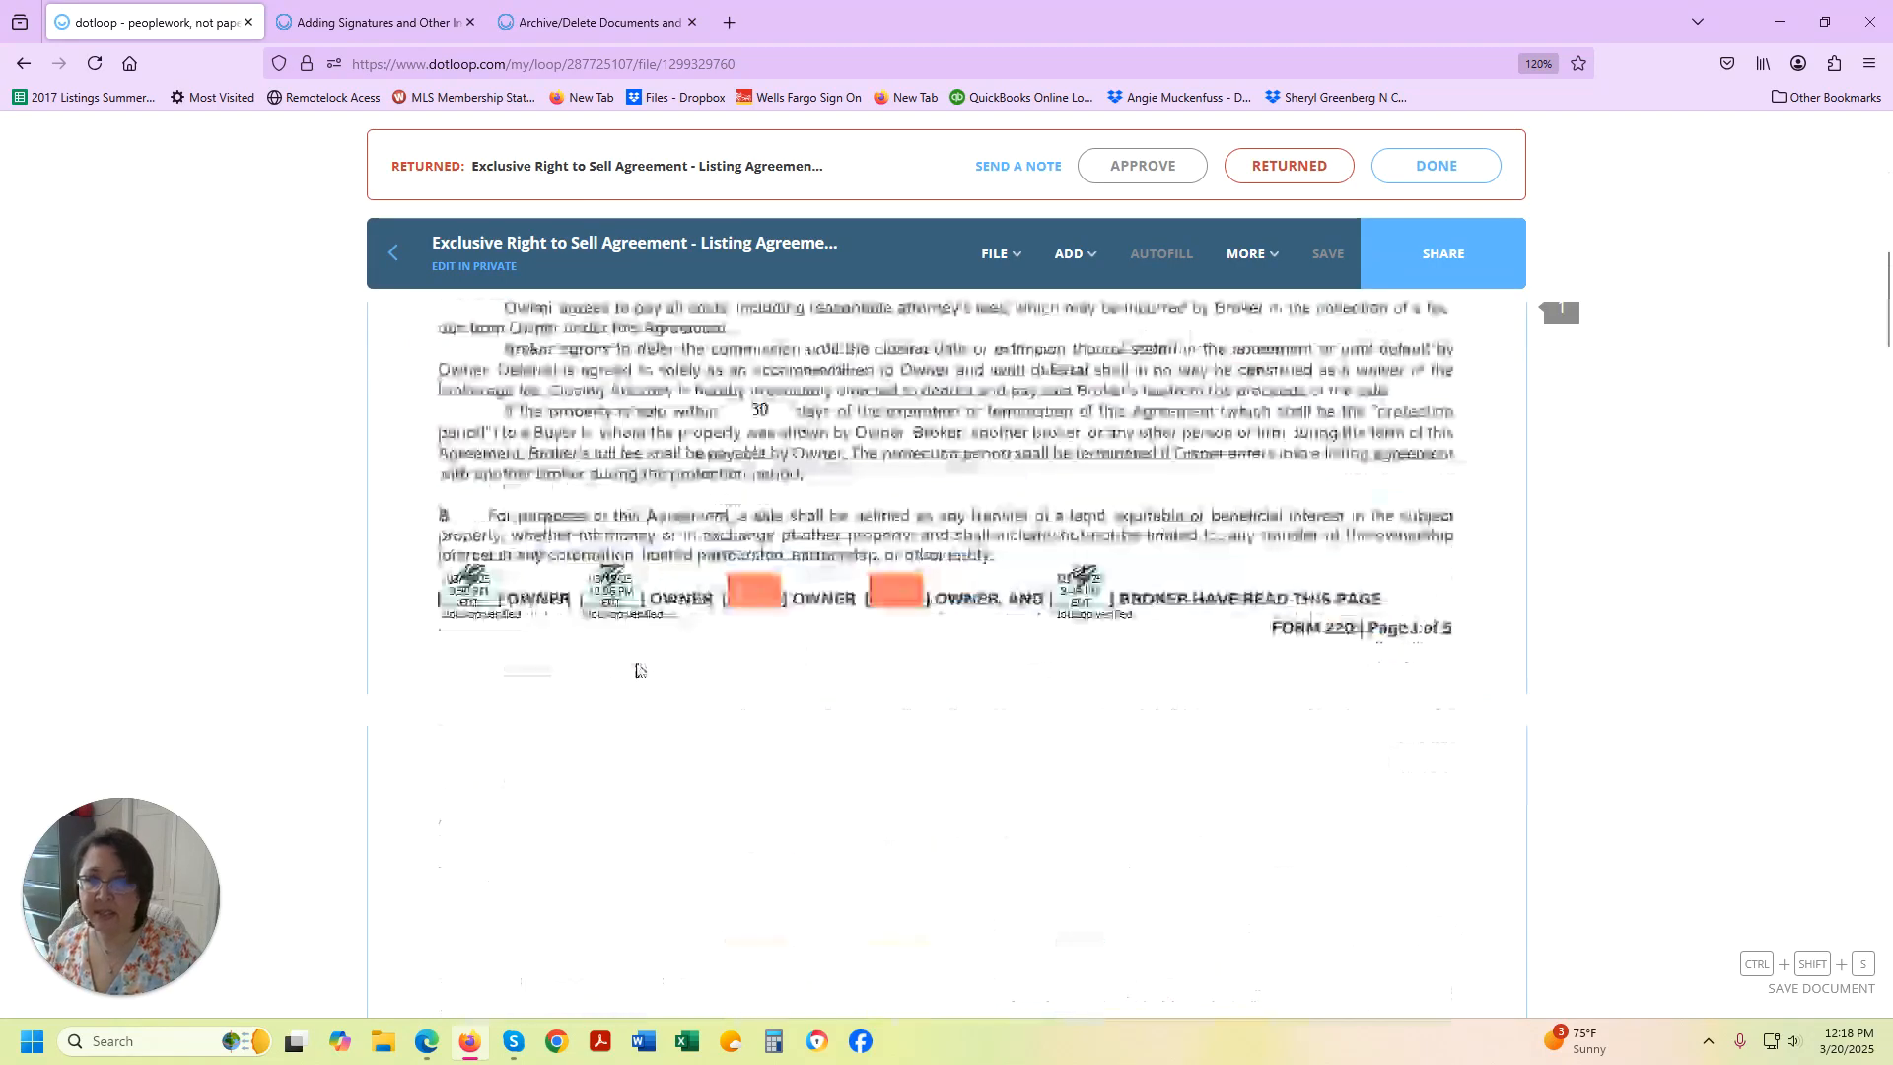
pyautogui.scroll(-20, 636, 670)
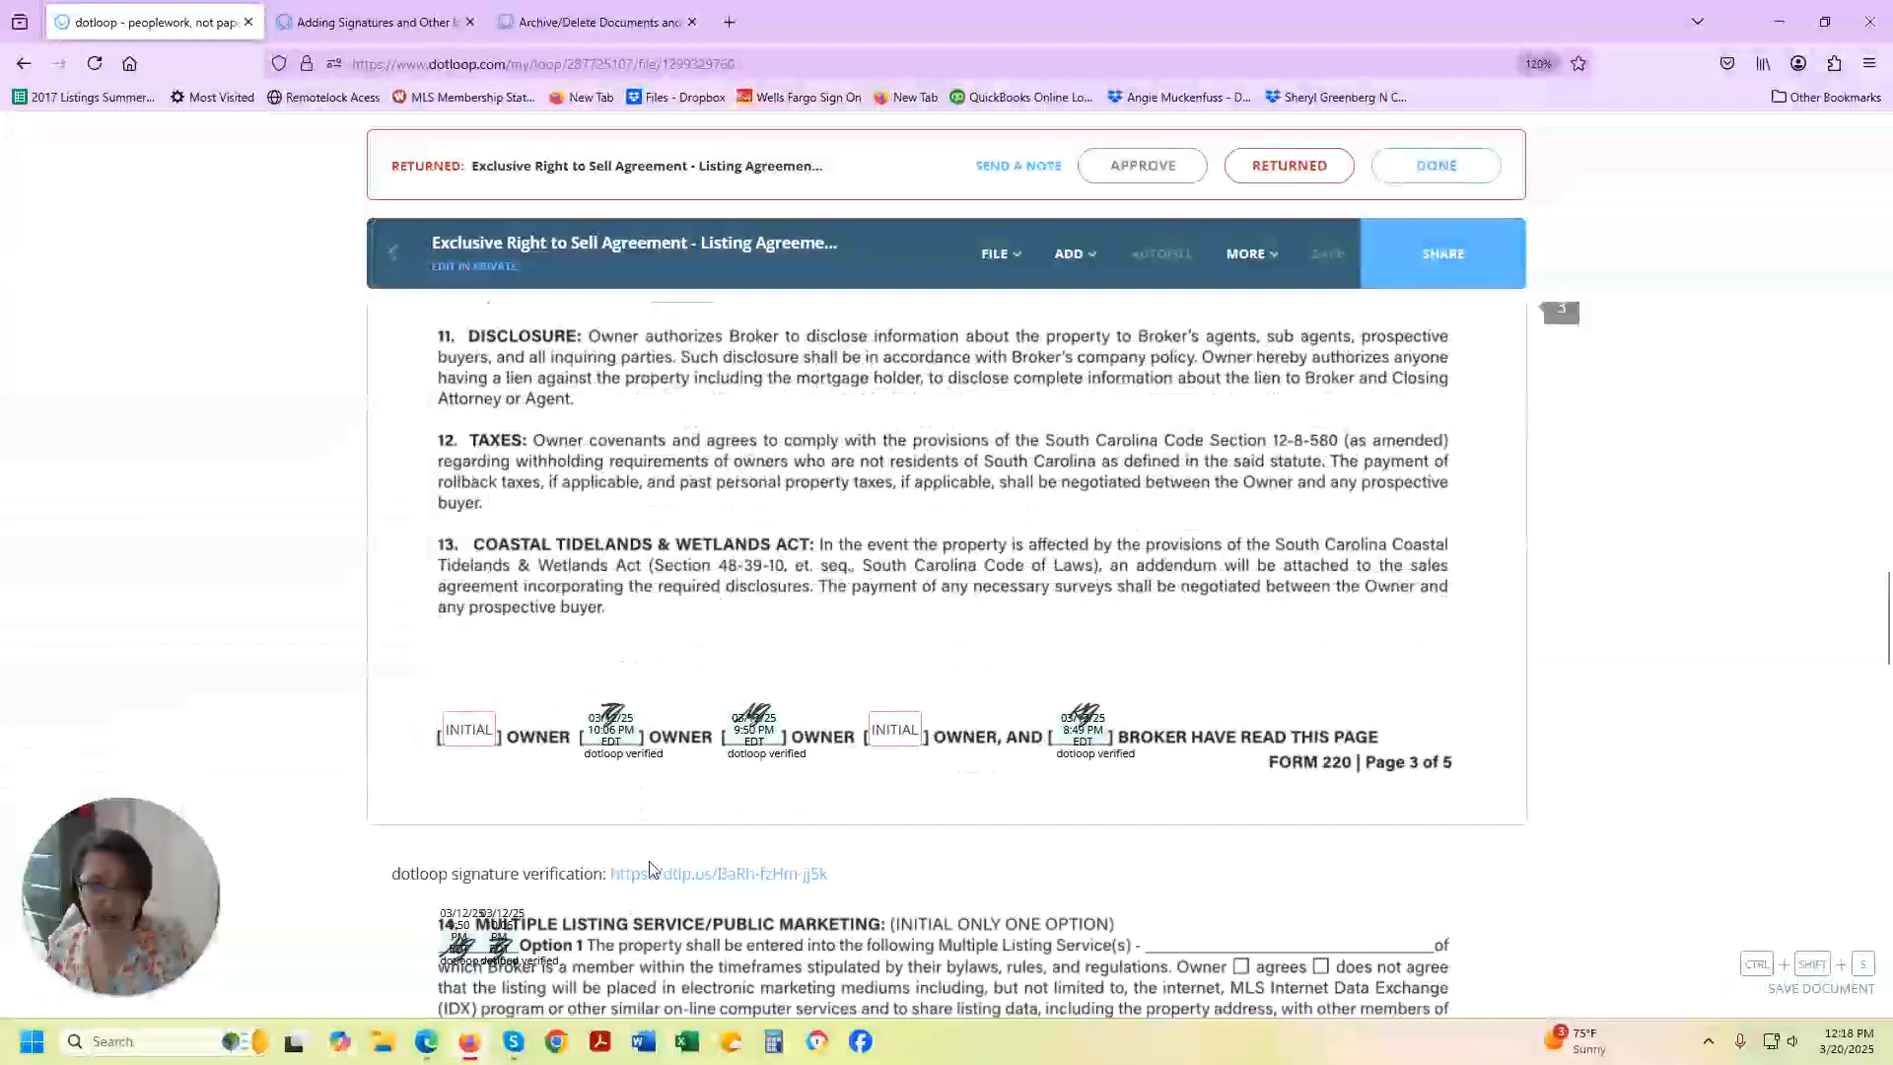
pyautogui.scroll(1, 1089, 614)
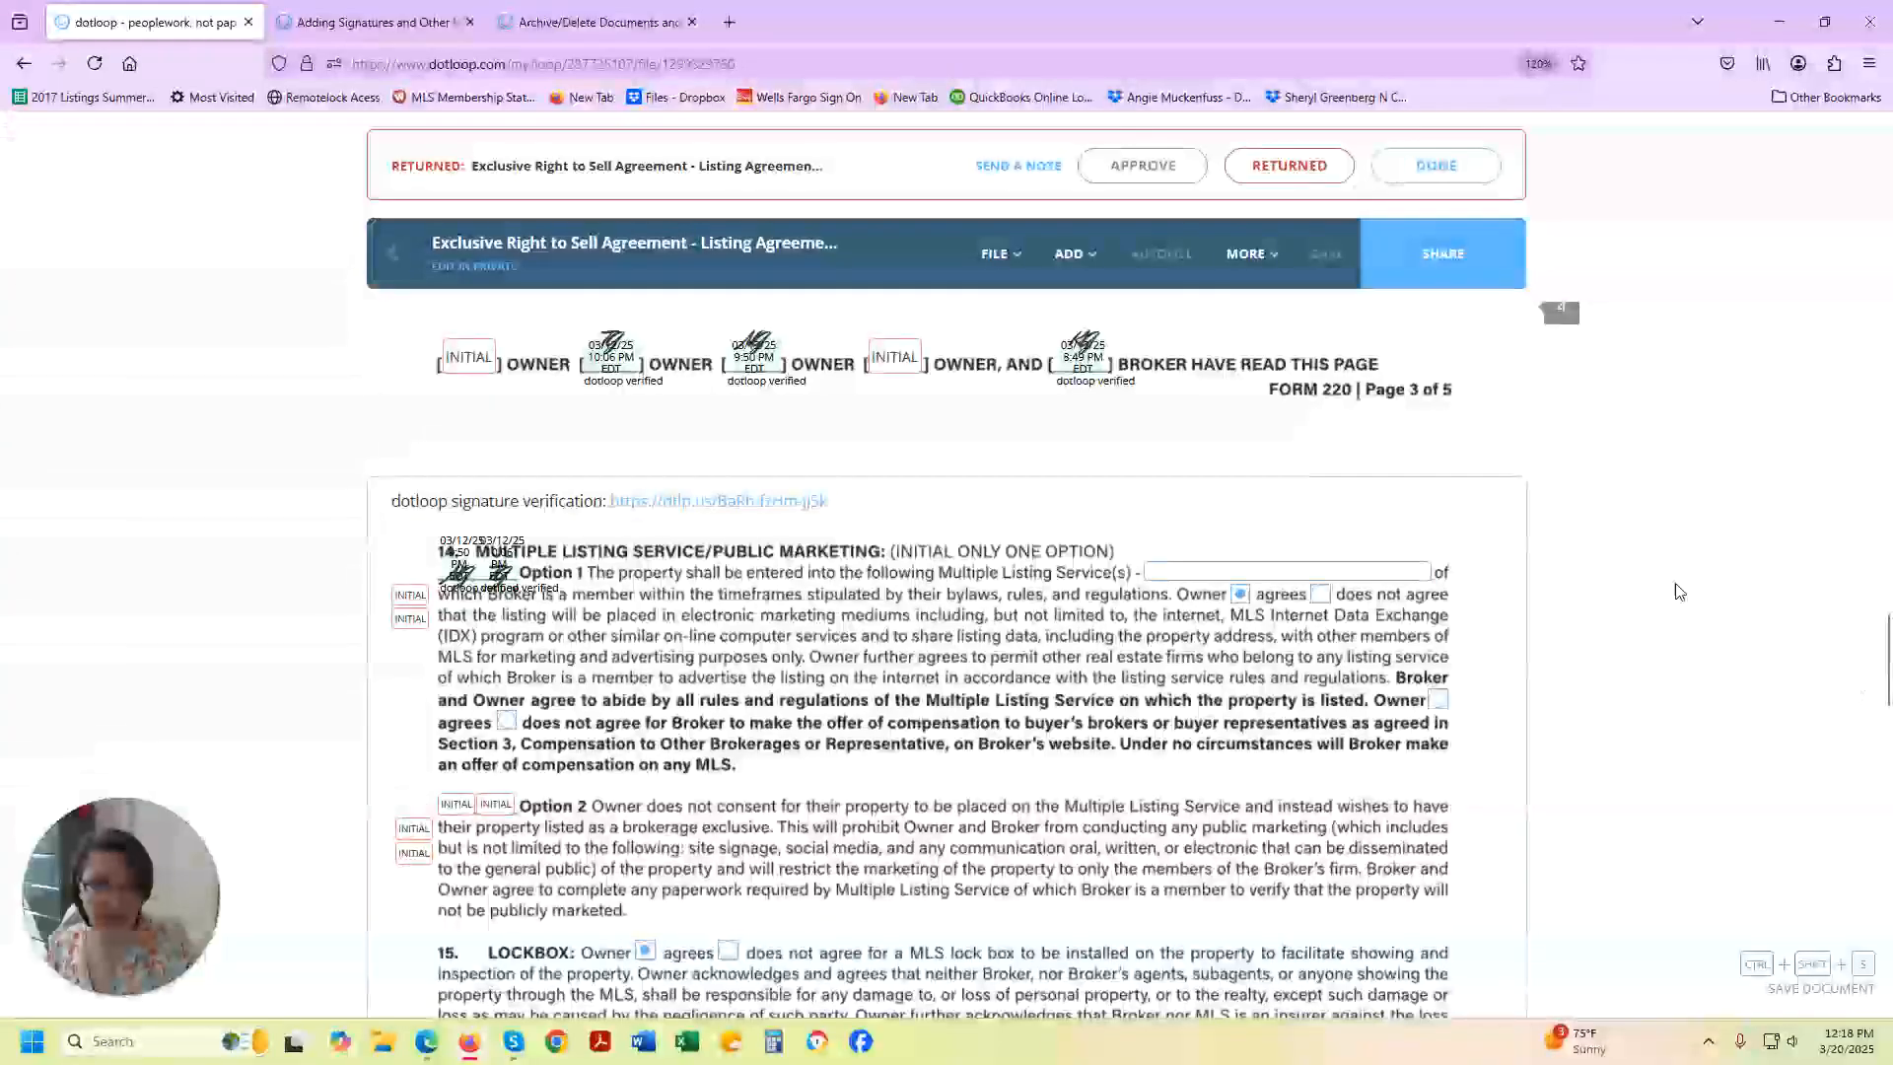
pyautogui.click(1194, 577)
pyautogui.write('C')
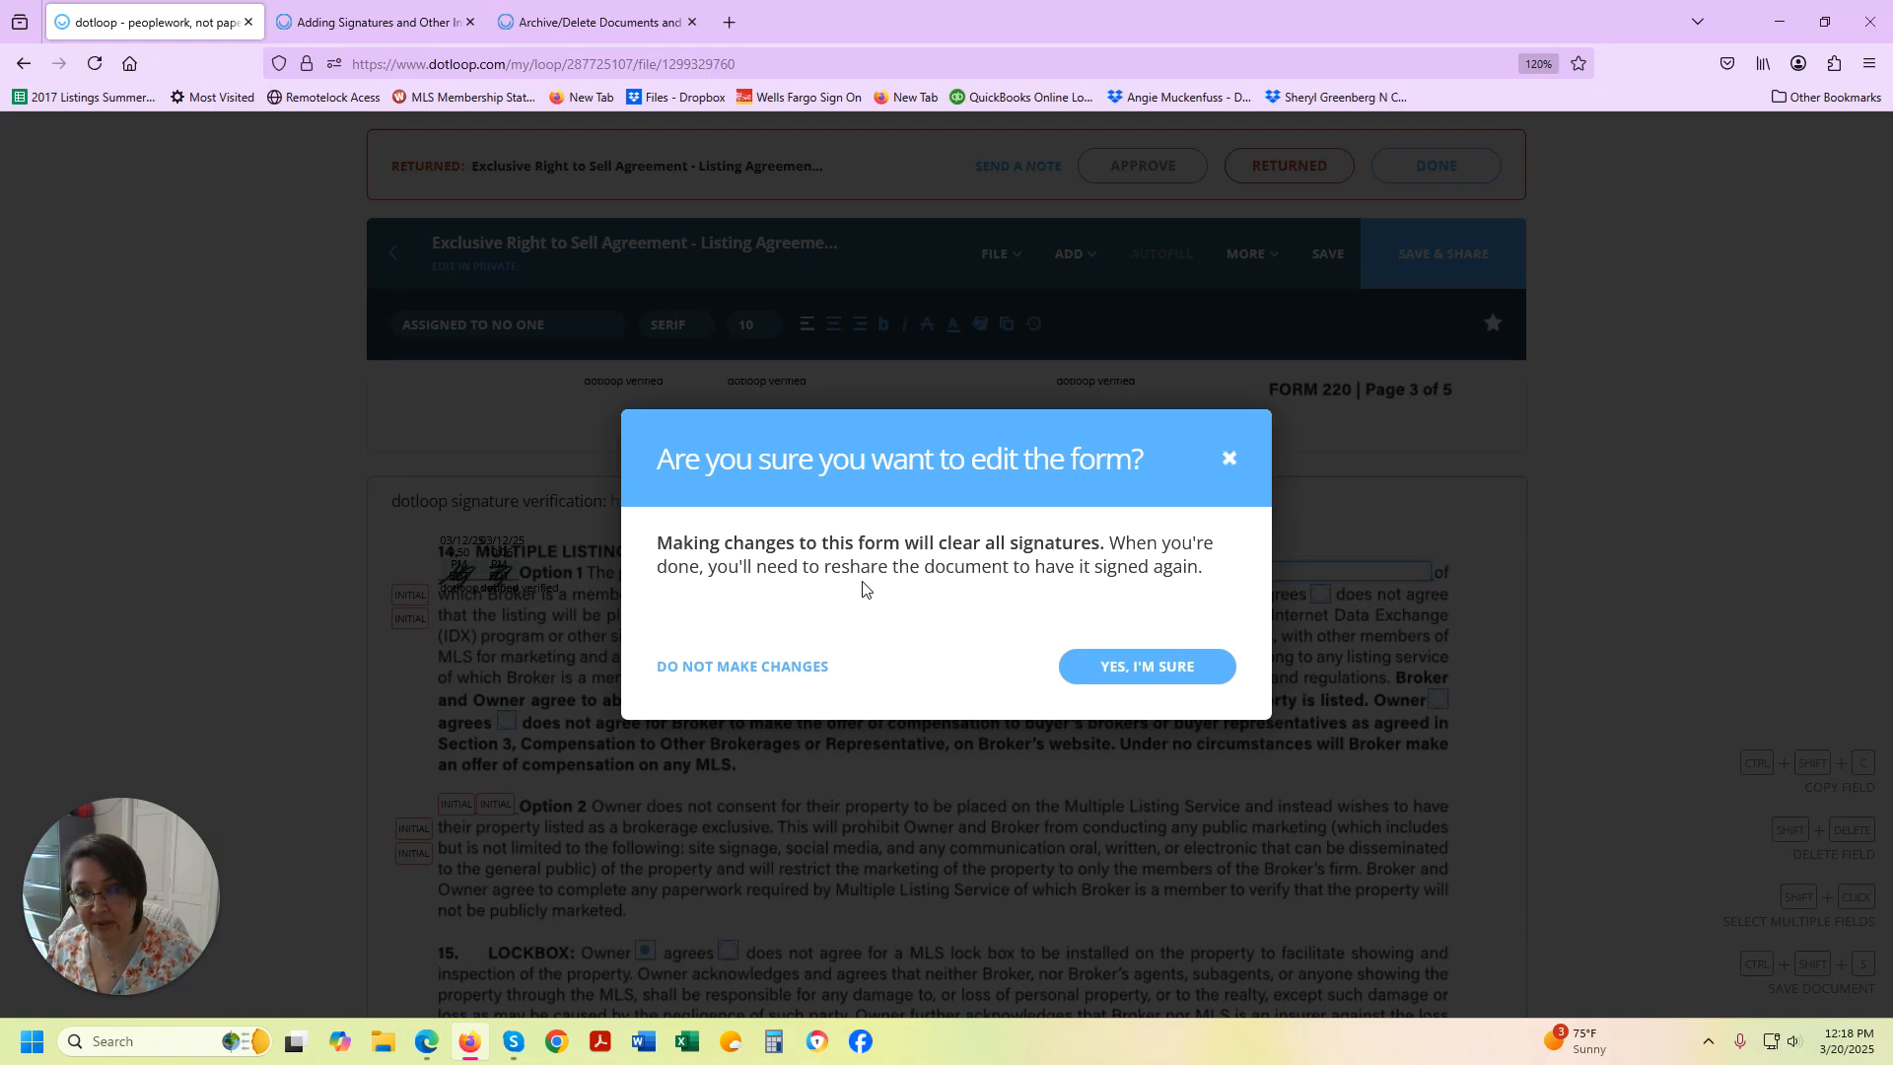
pyautogui.click(722, 669)
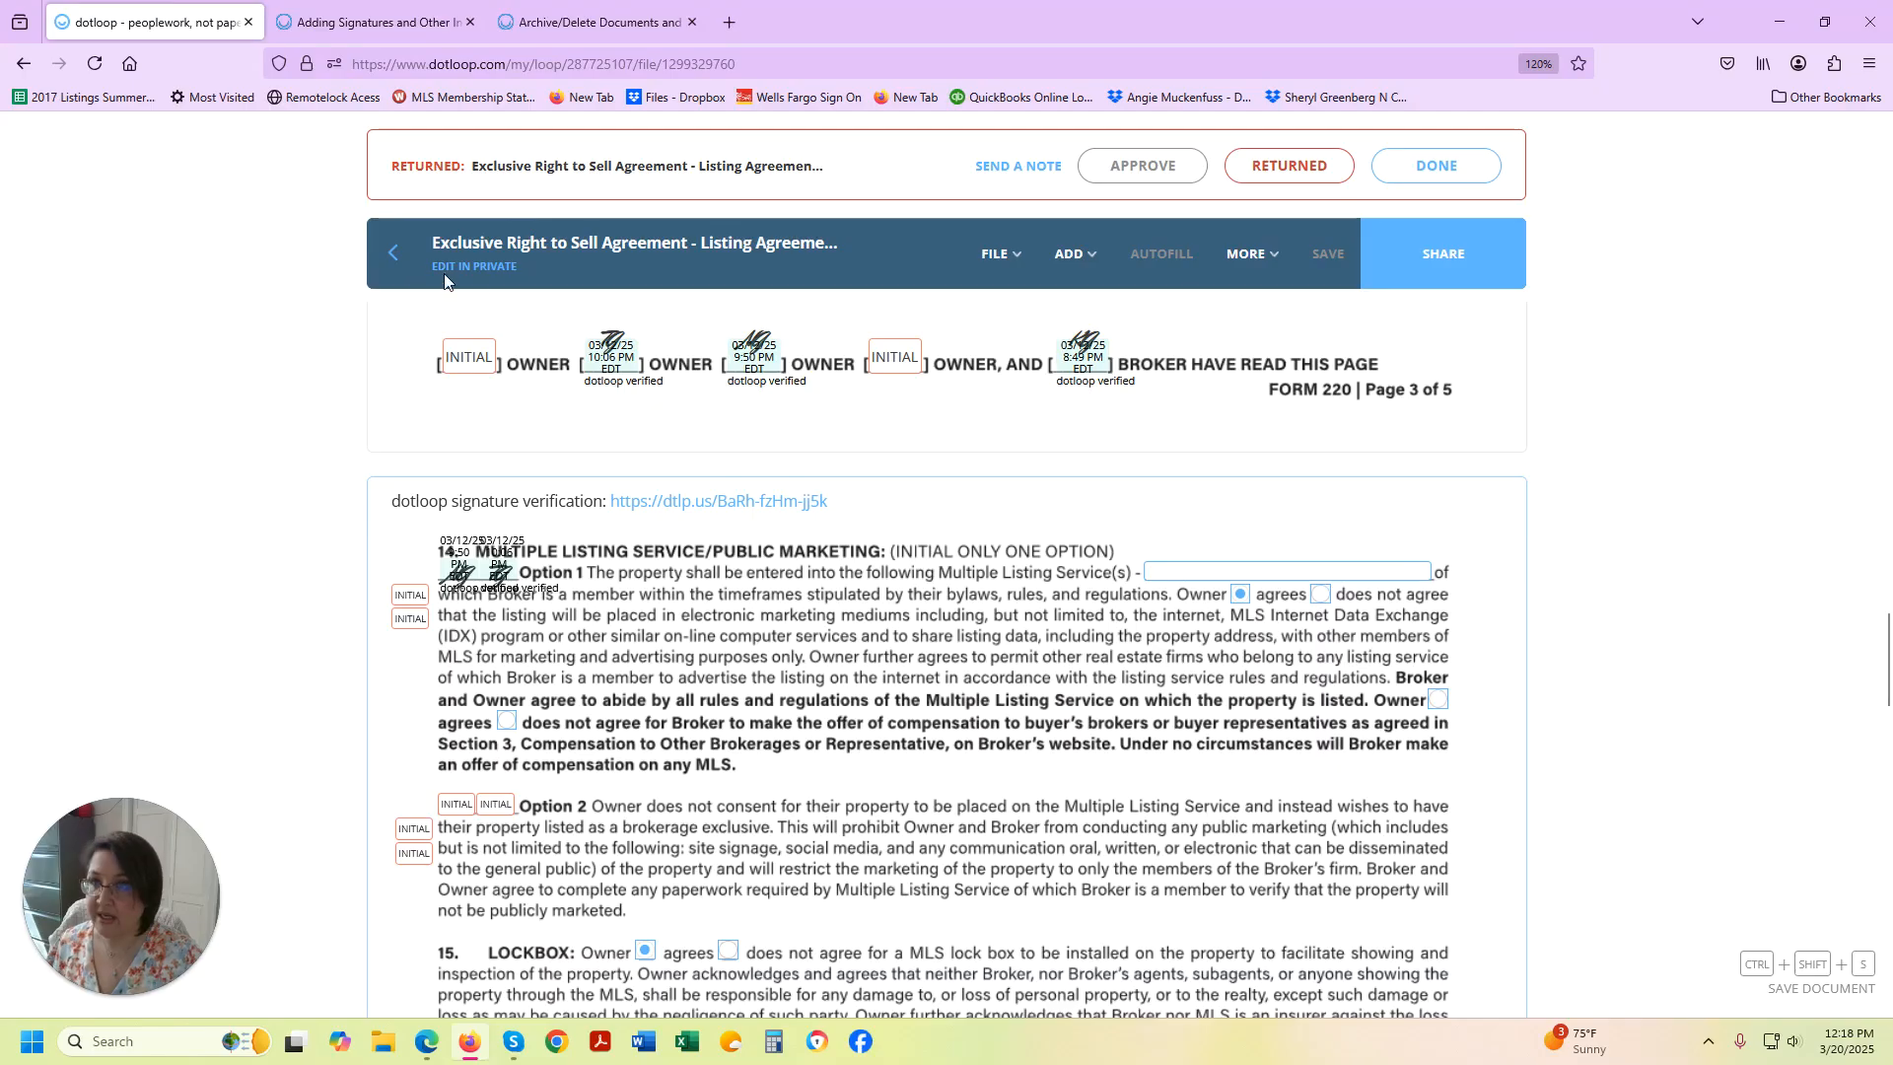
pyautogui.click(386, 262)
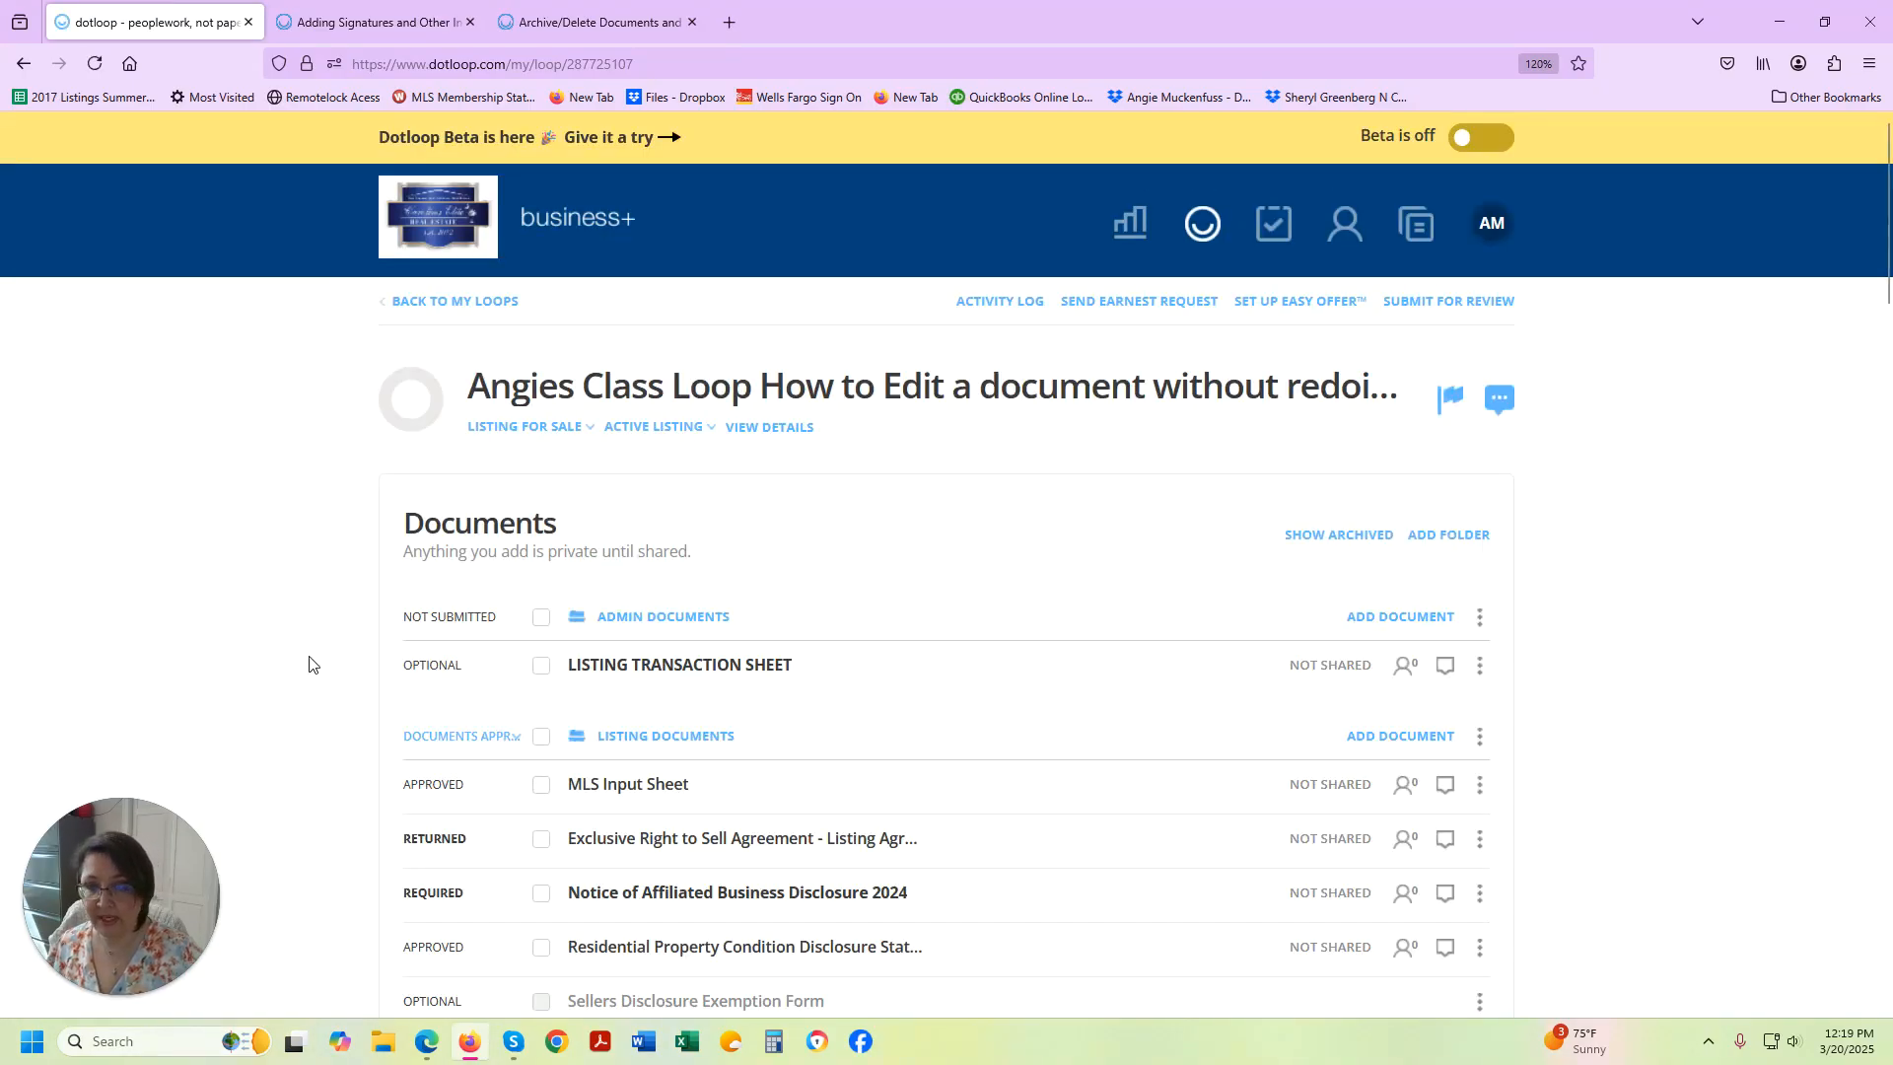
# Start copying the returned Exclusive Right to Sell Agreement to a loop as a flat PDF with signatures preserved.
pyautogui.scroll(-2, 309, 659)
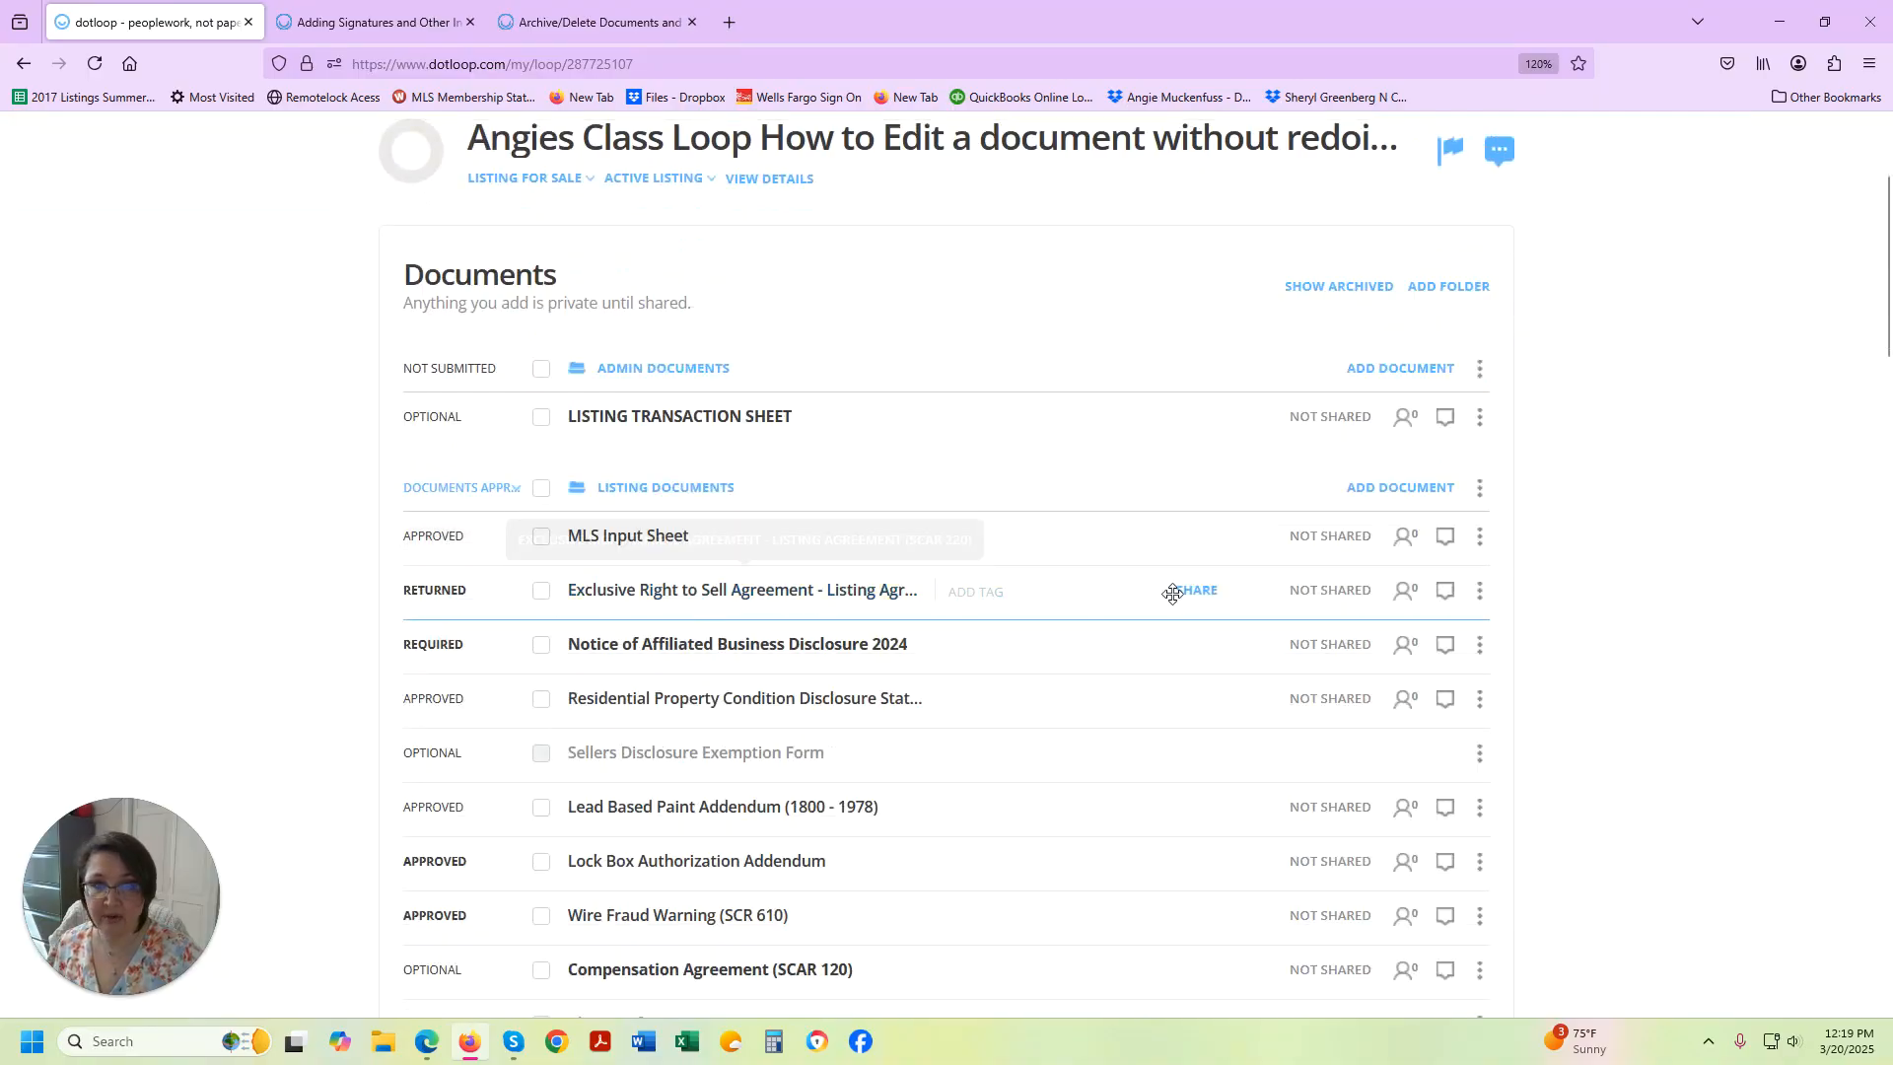
pyautogui.click(1482, 594)
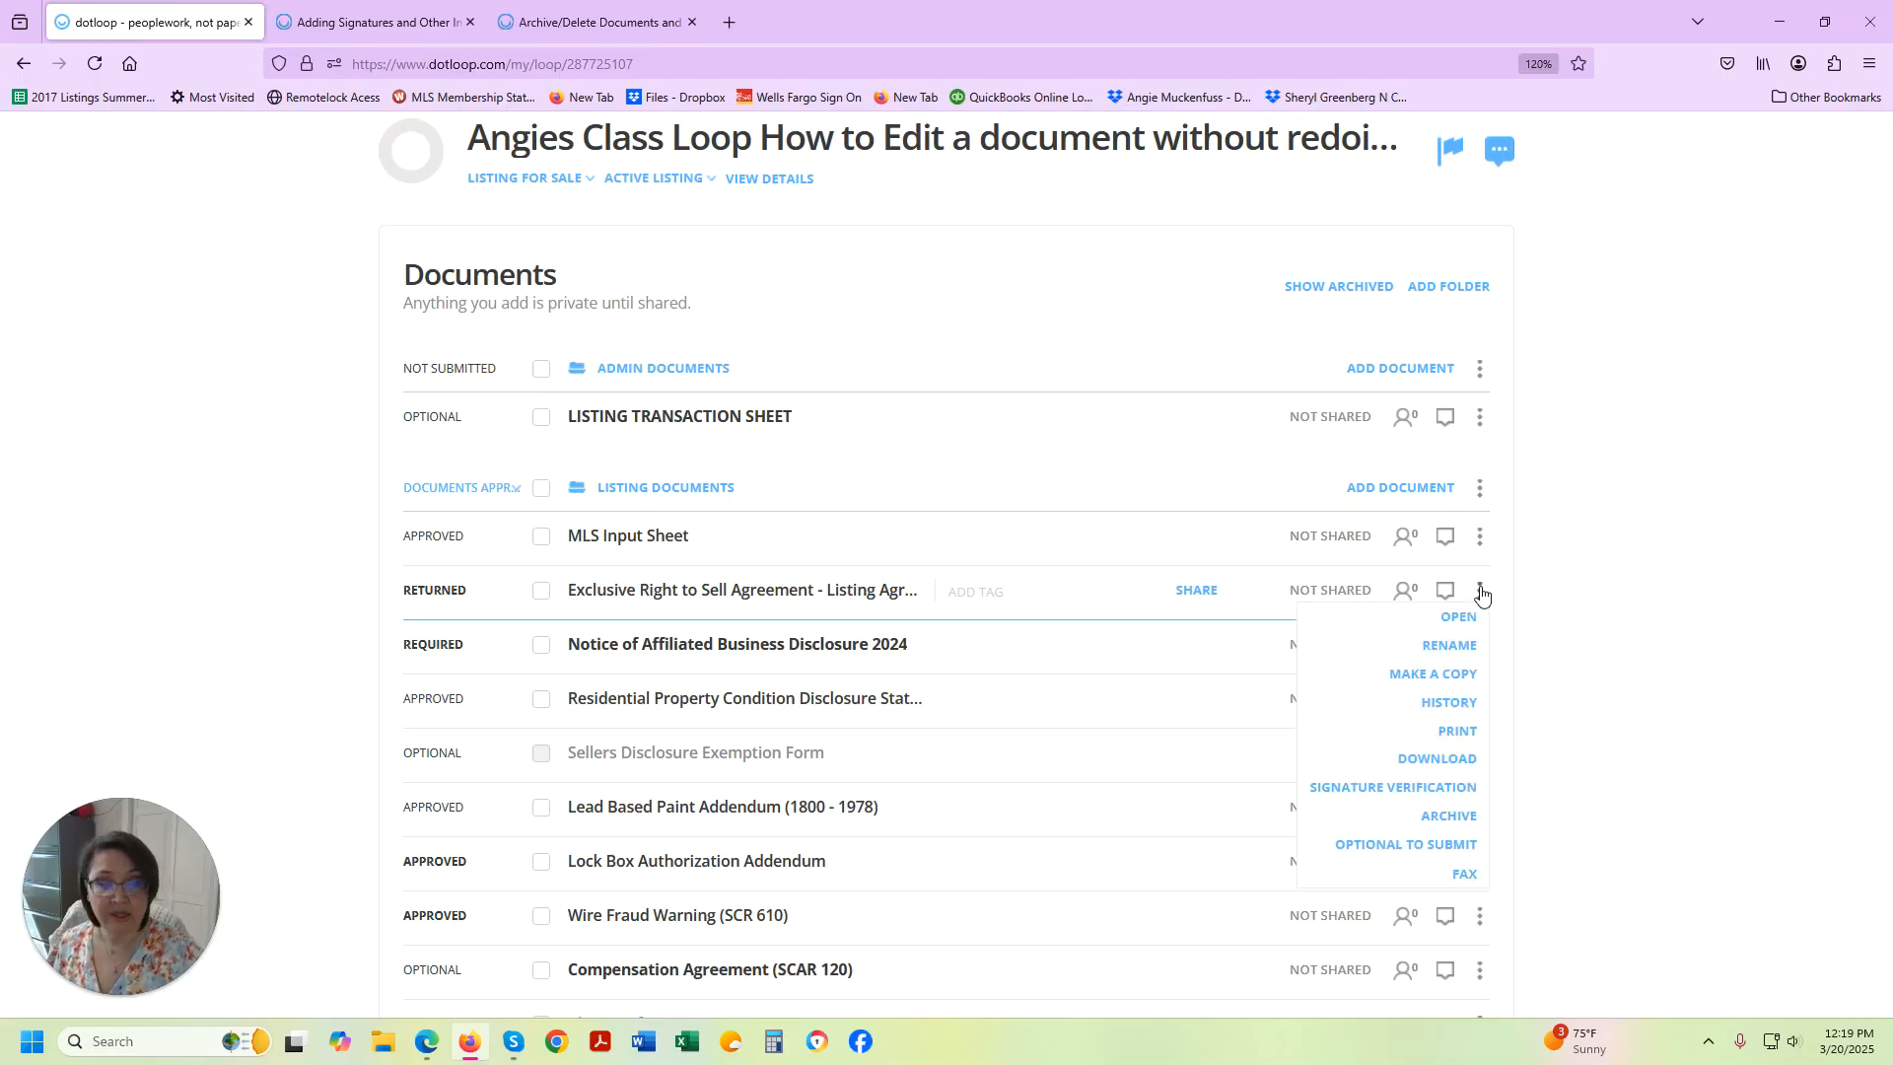
pyautogui.click(1431, 678)
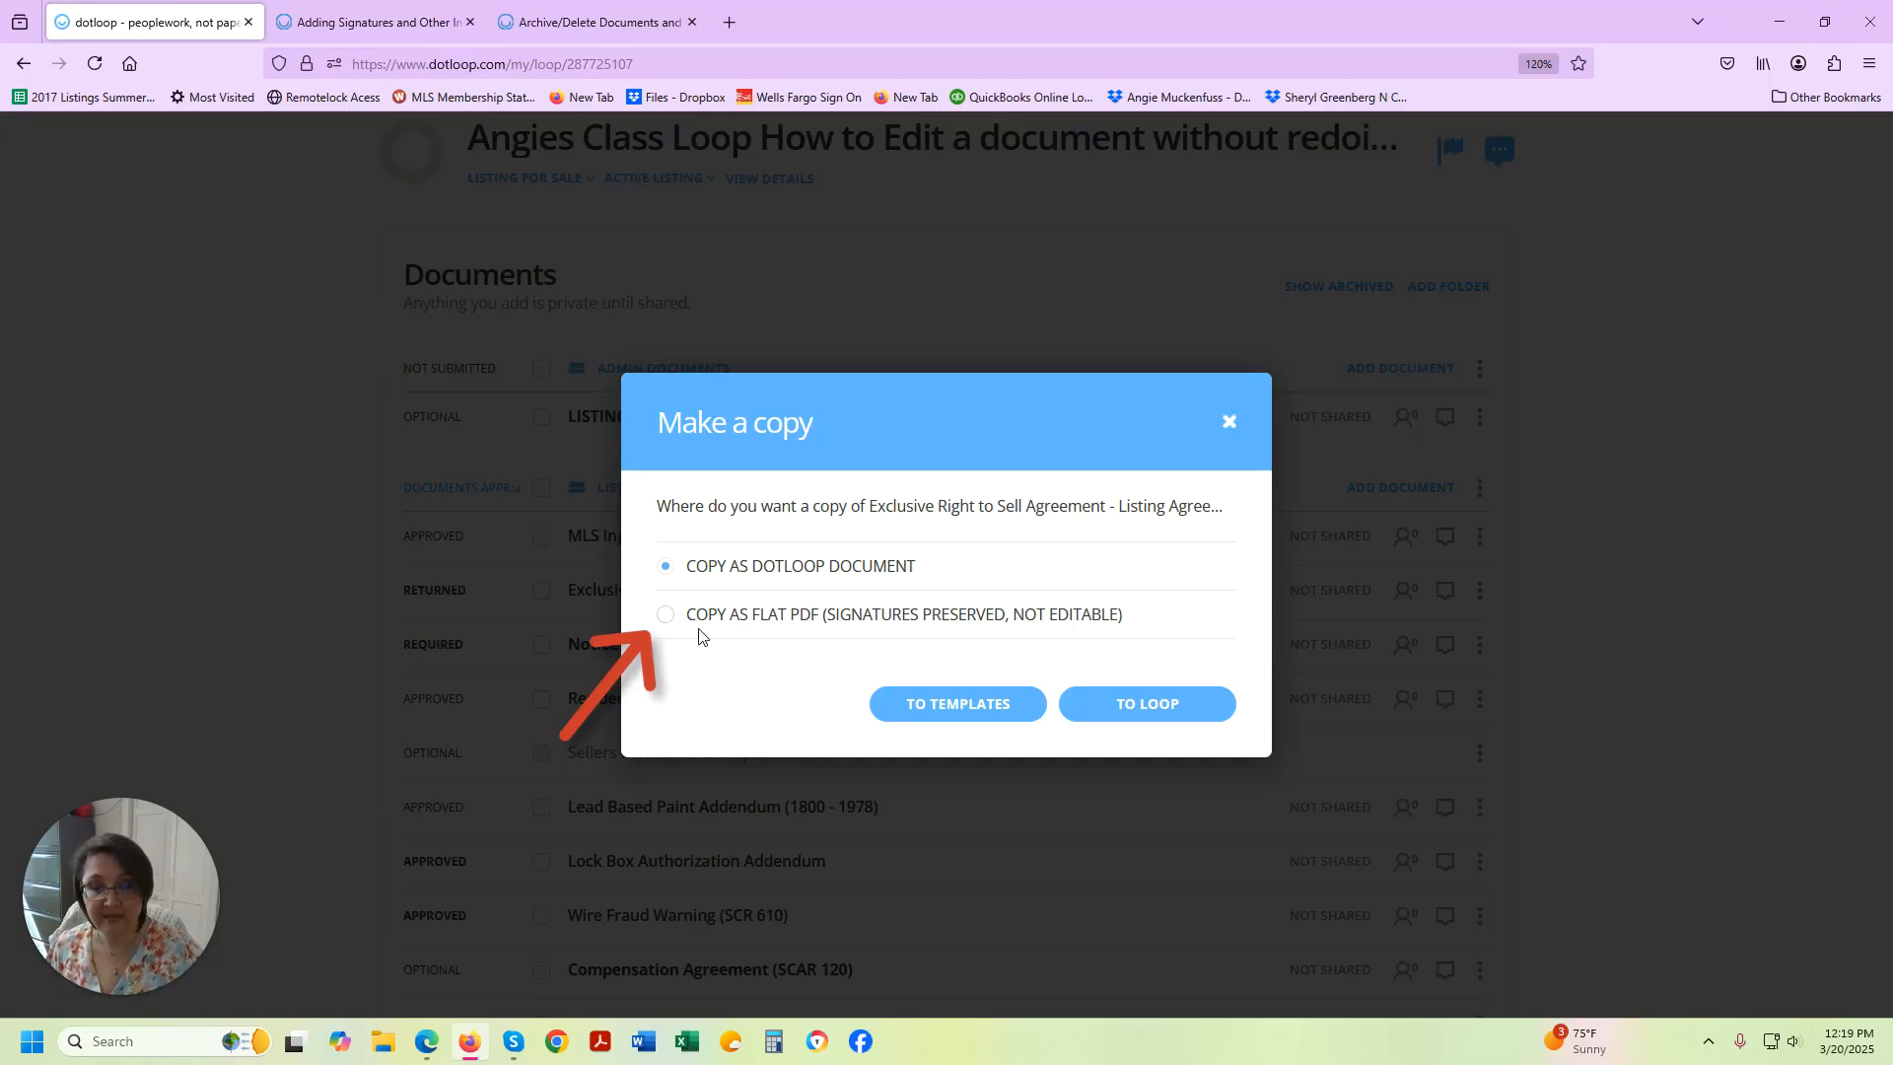
pyautogui.click(666, 615)
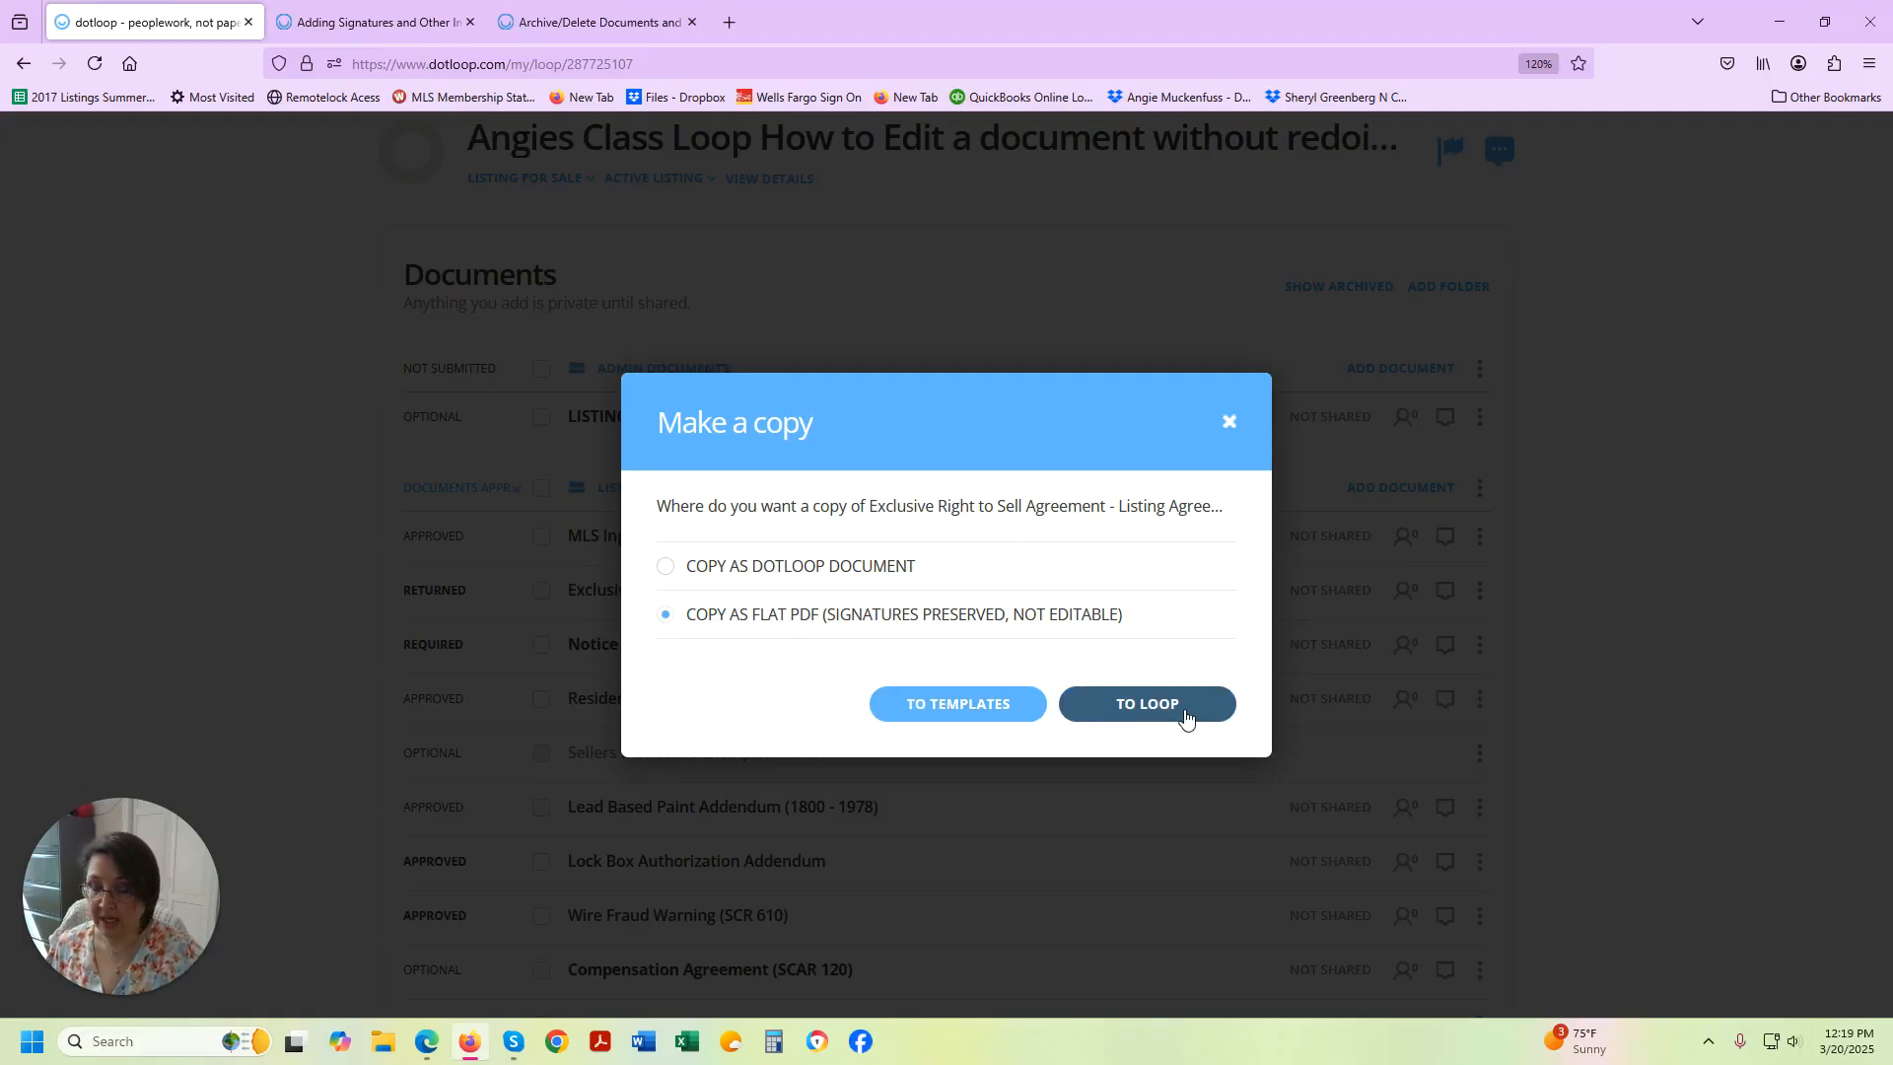
pyautogui.click(1147, 704)
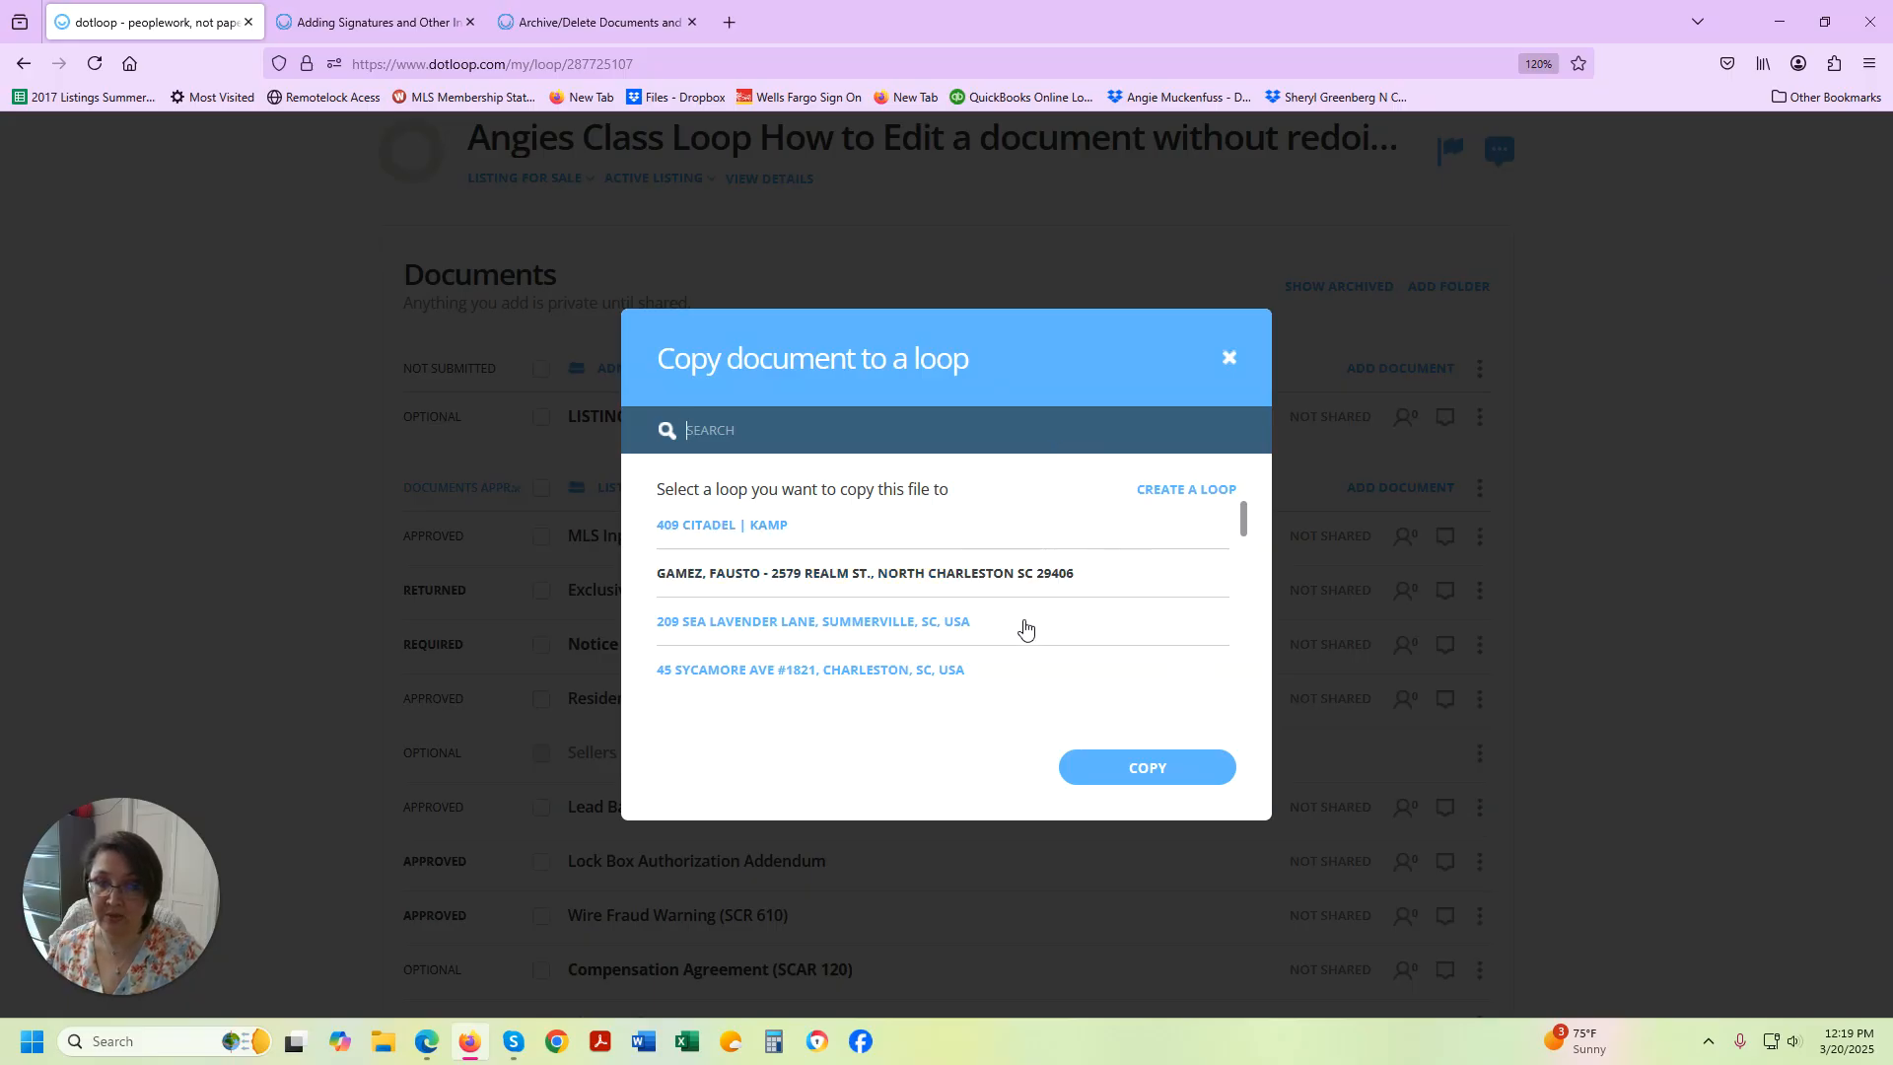
# Find the current class loop by name and copy the document into its Listing Documents folder.
pyautogui.scroll(-3, 1052, 612)
pyautogui.scroll(6, 1054, 611)
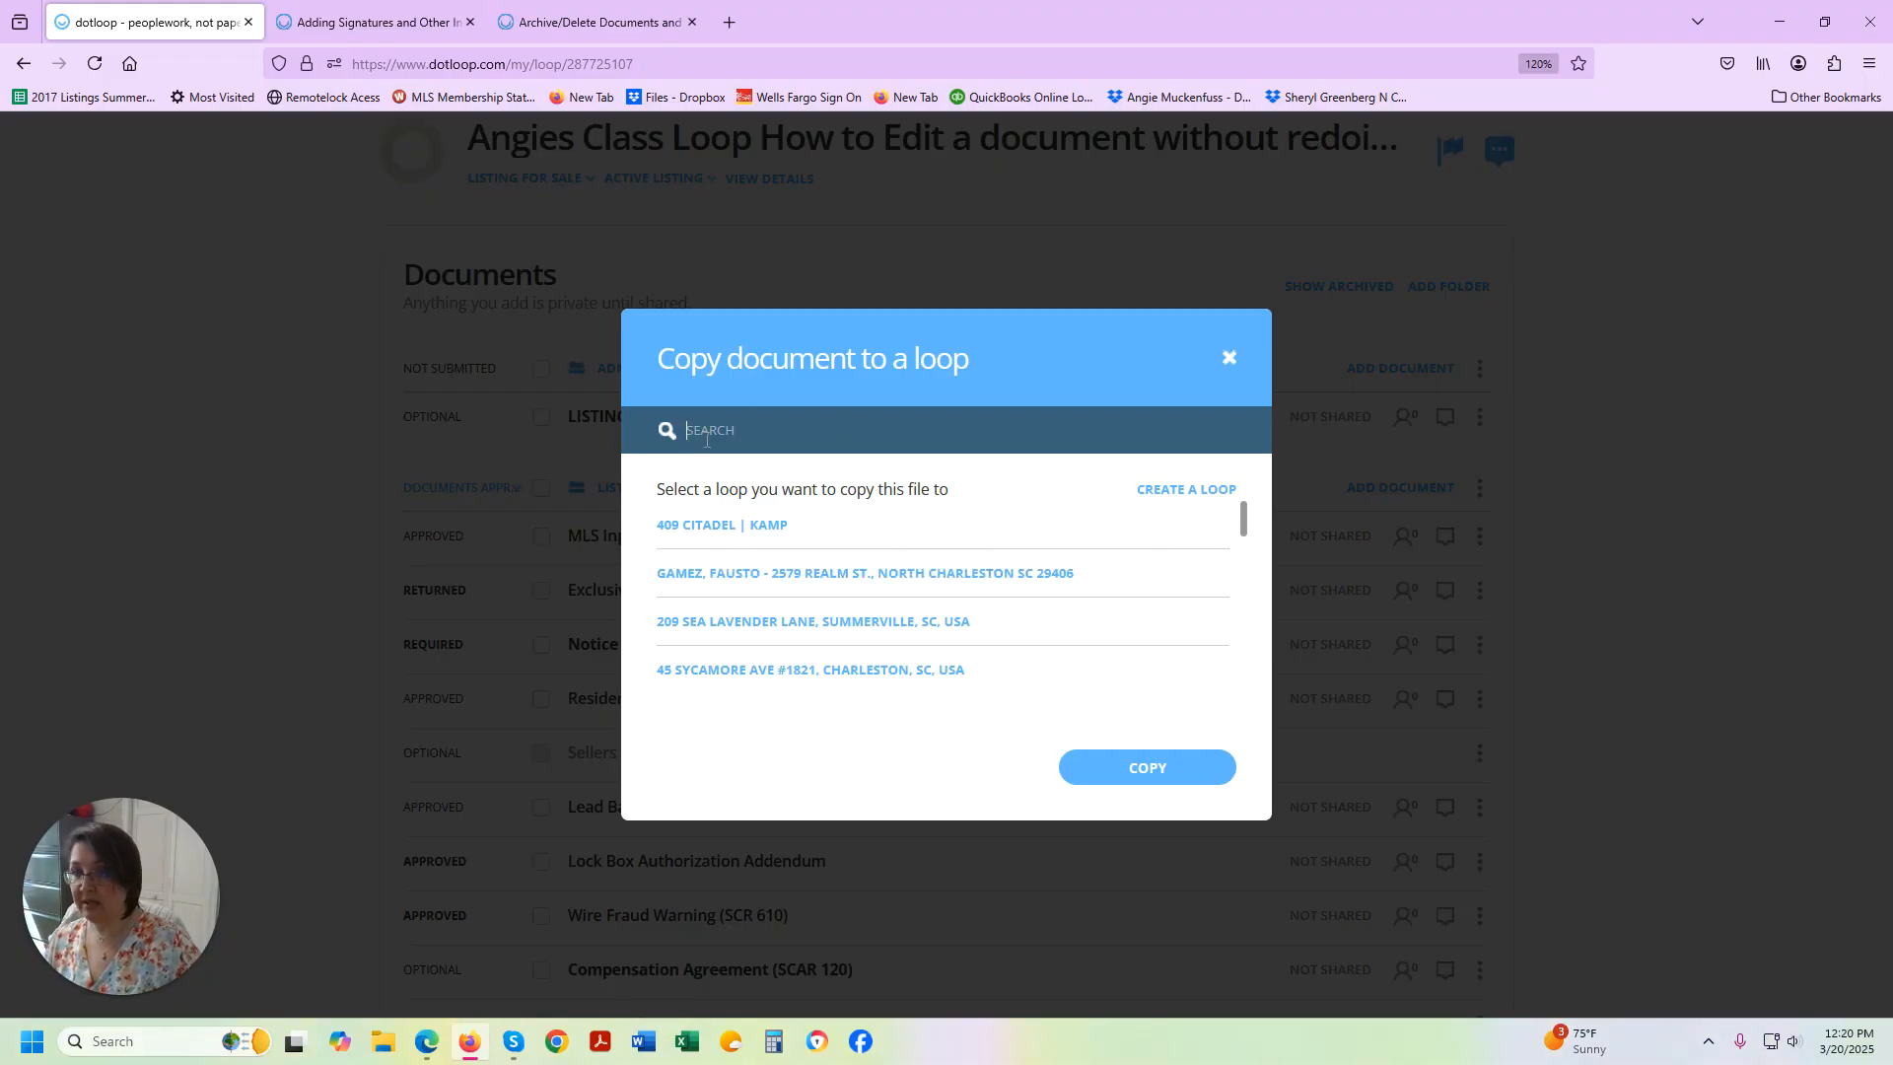
pyautogui.click(838, 440)
pyautogui.write('Angies')
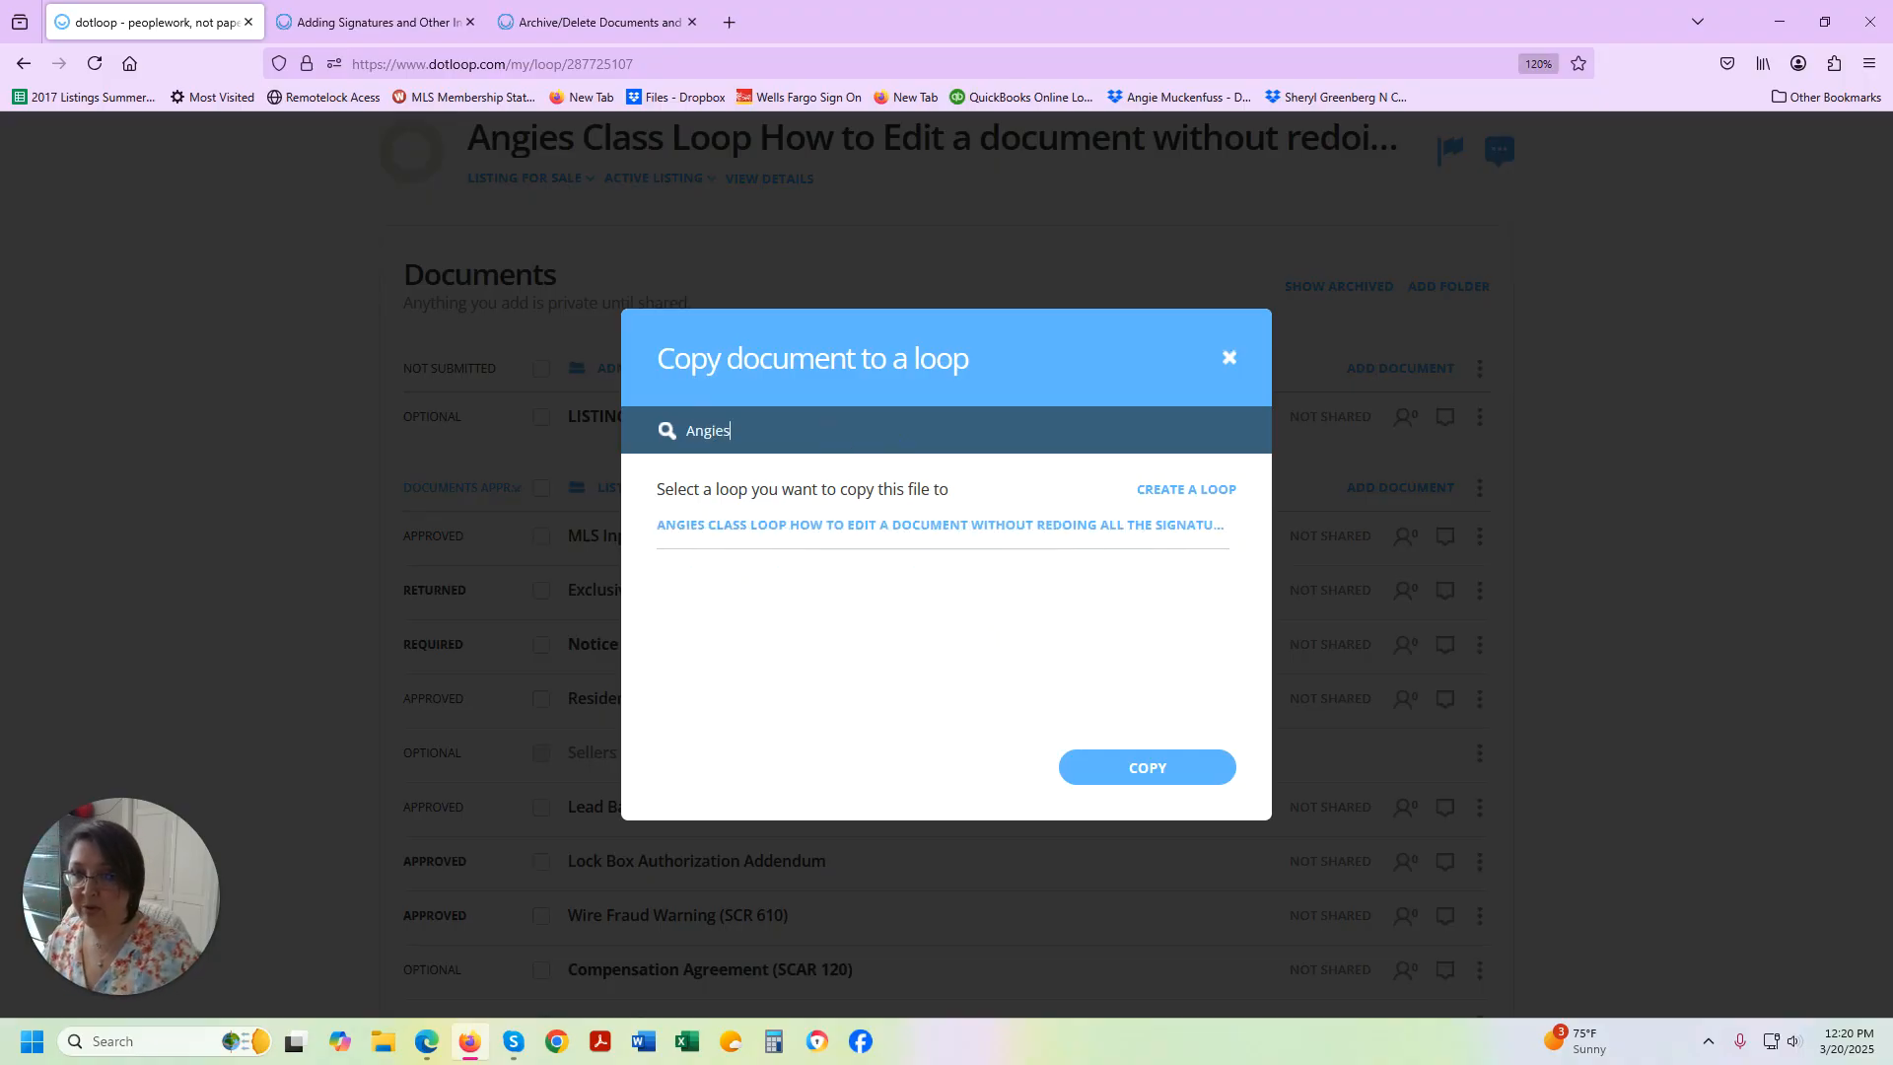
pyautogui.click(907, 540)
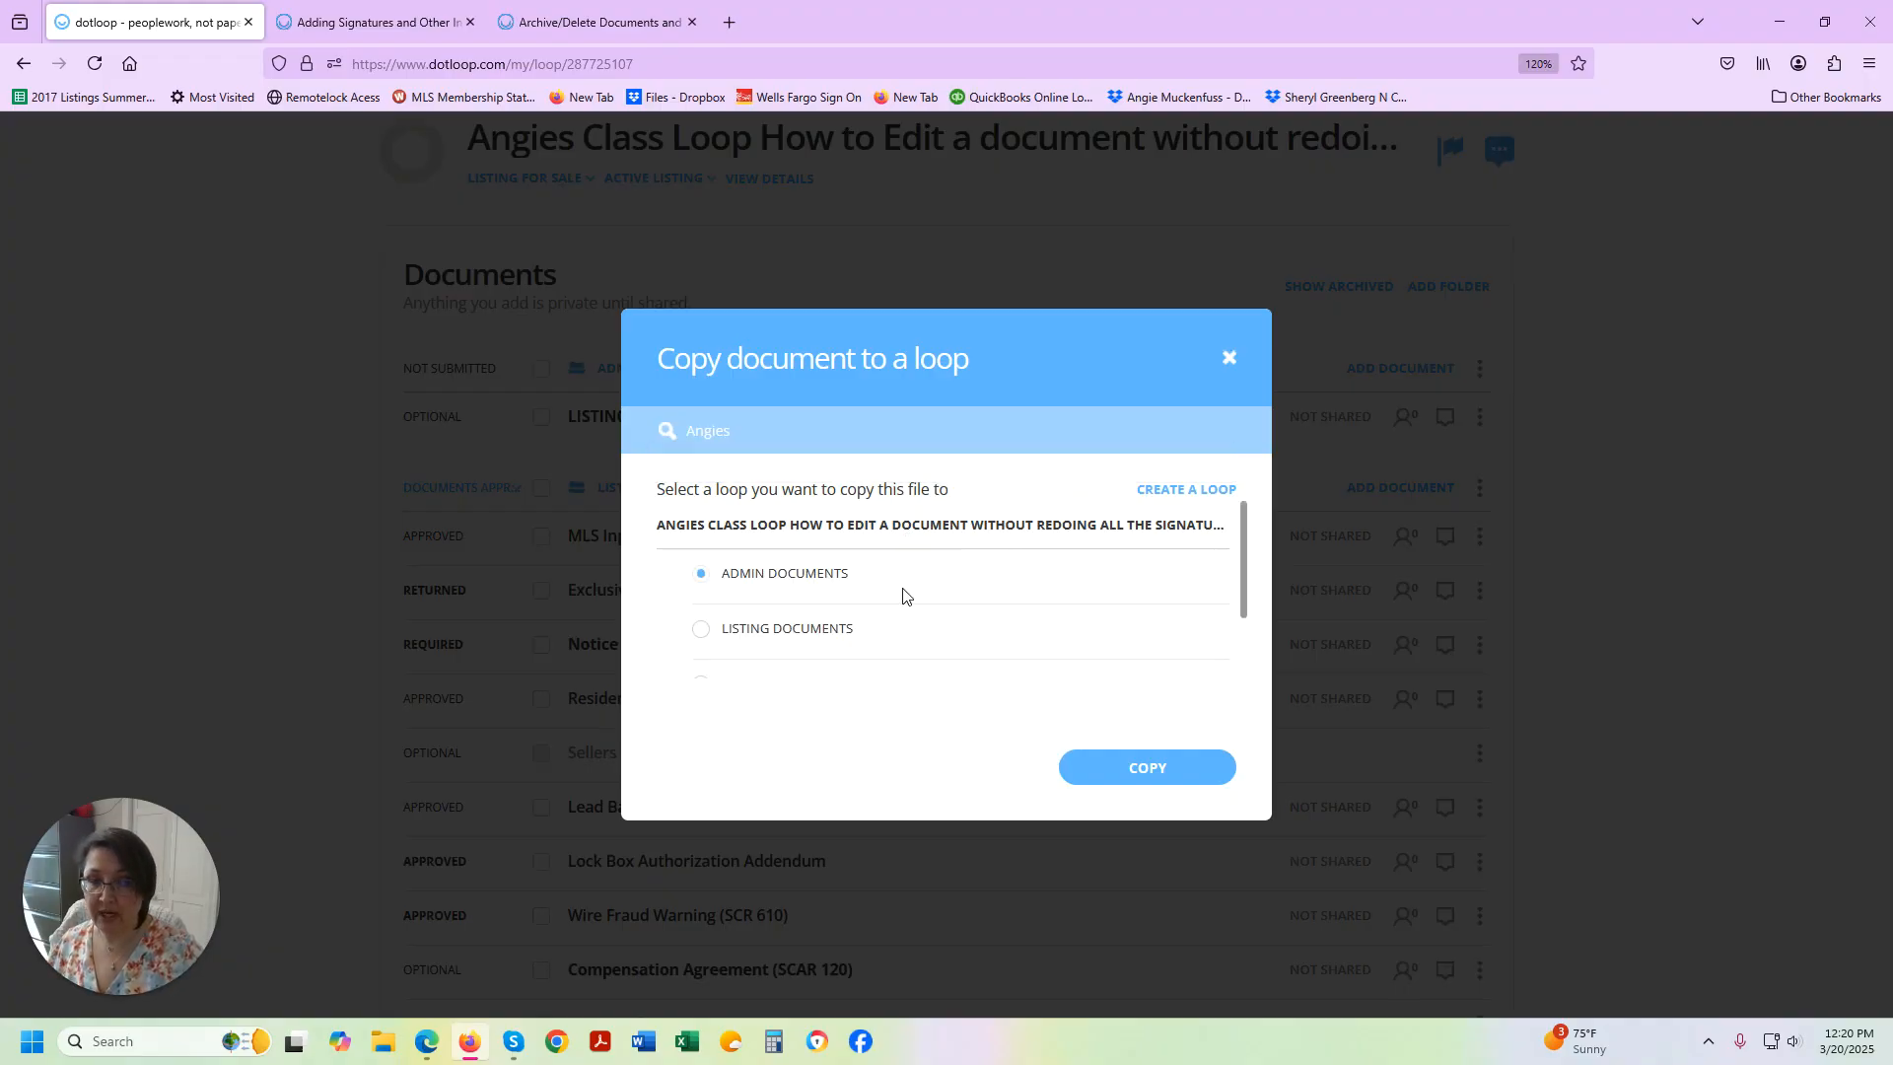
pyautogui.scroll(-2, 904, 595)
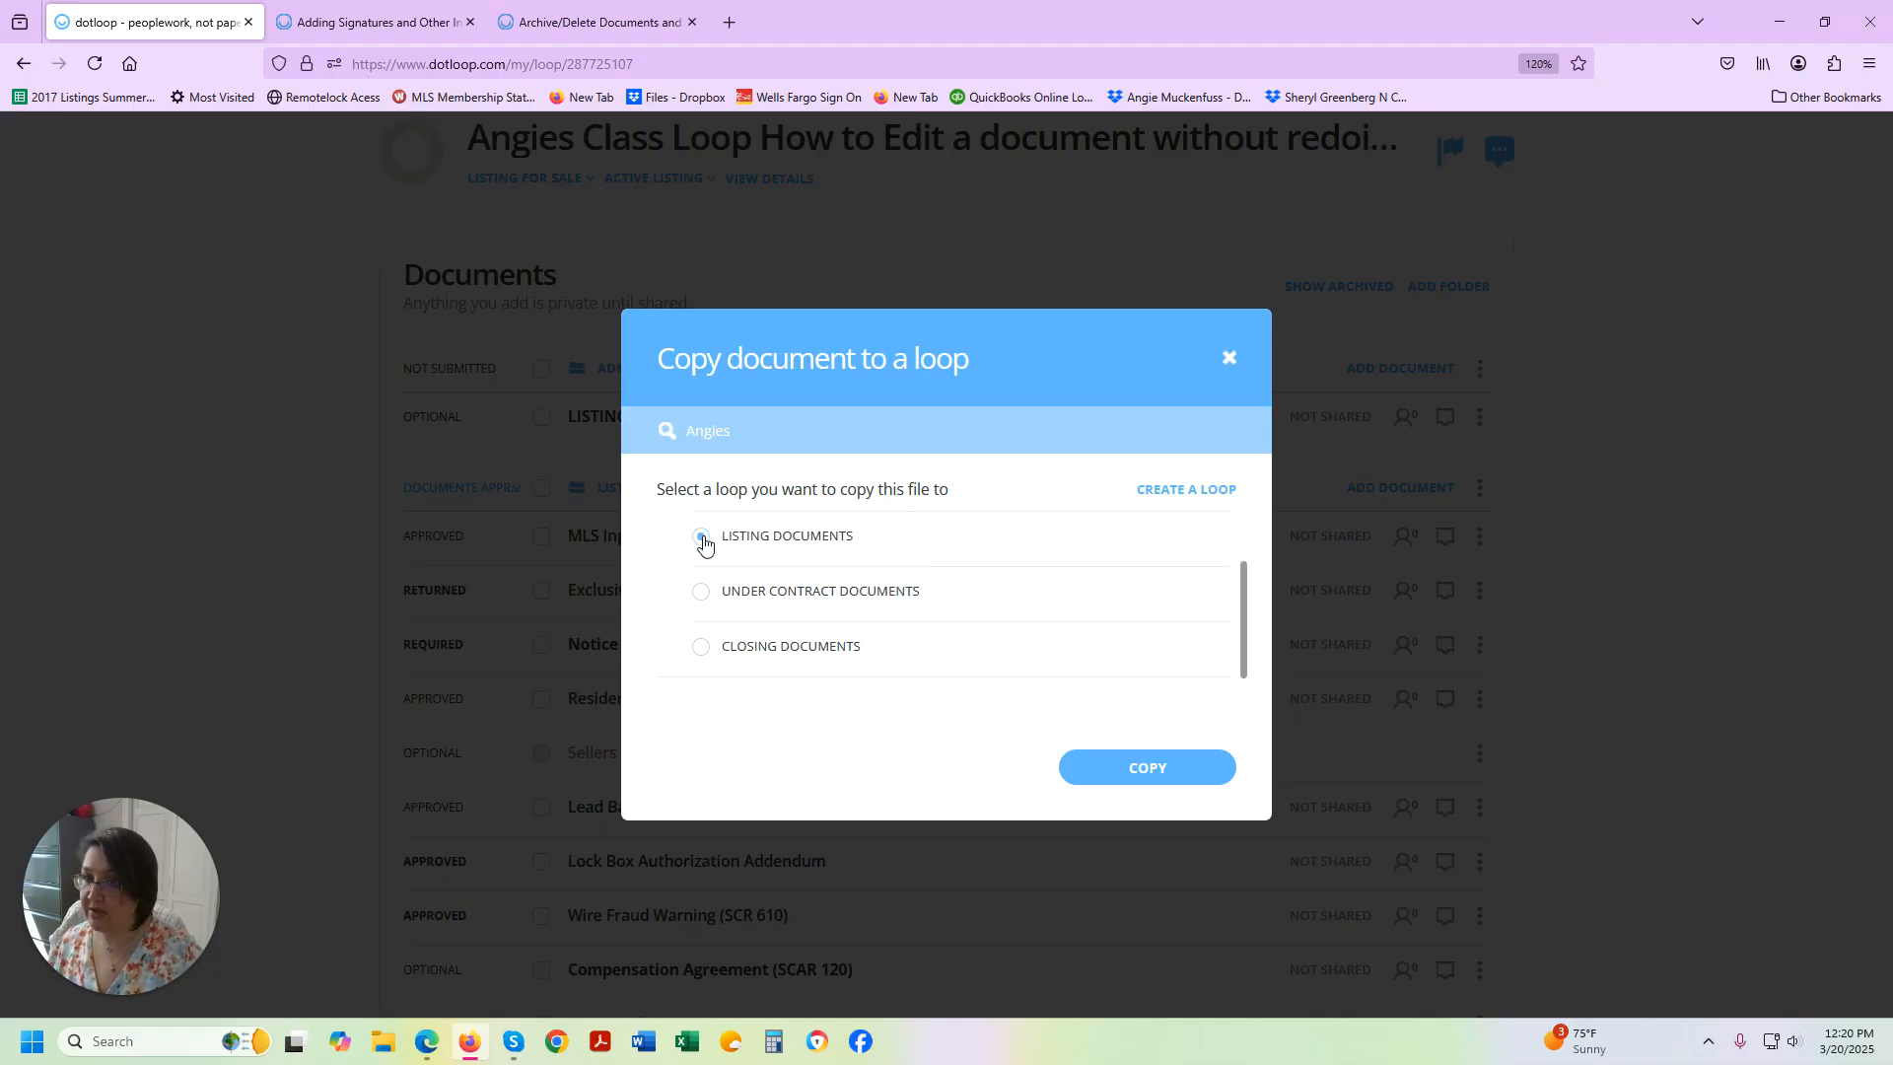
pyautogui.click(1175, 776)
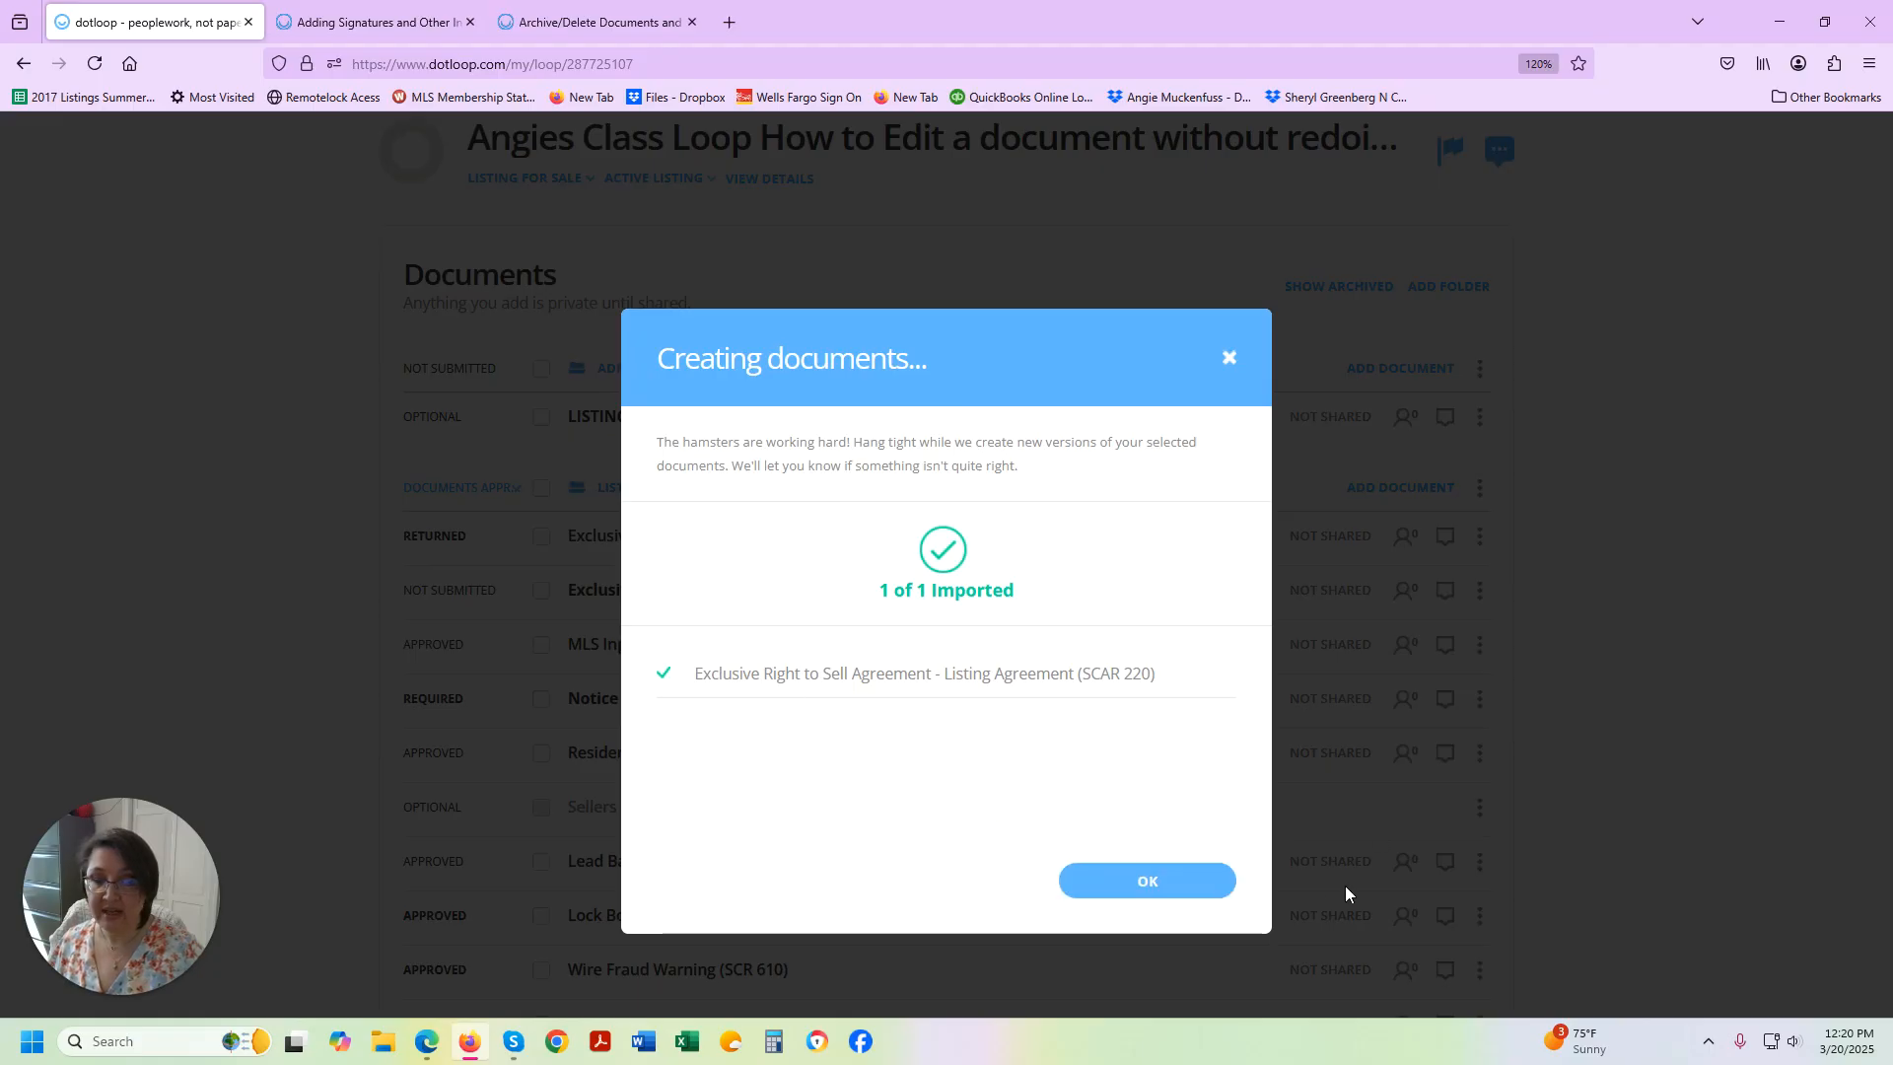
pyautogui.click(1191, 883)
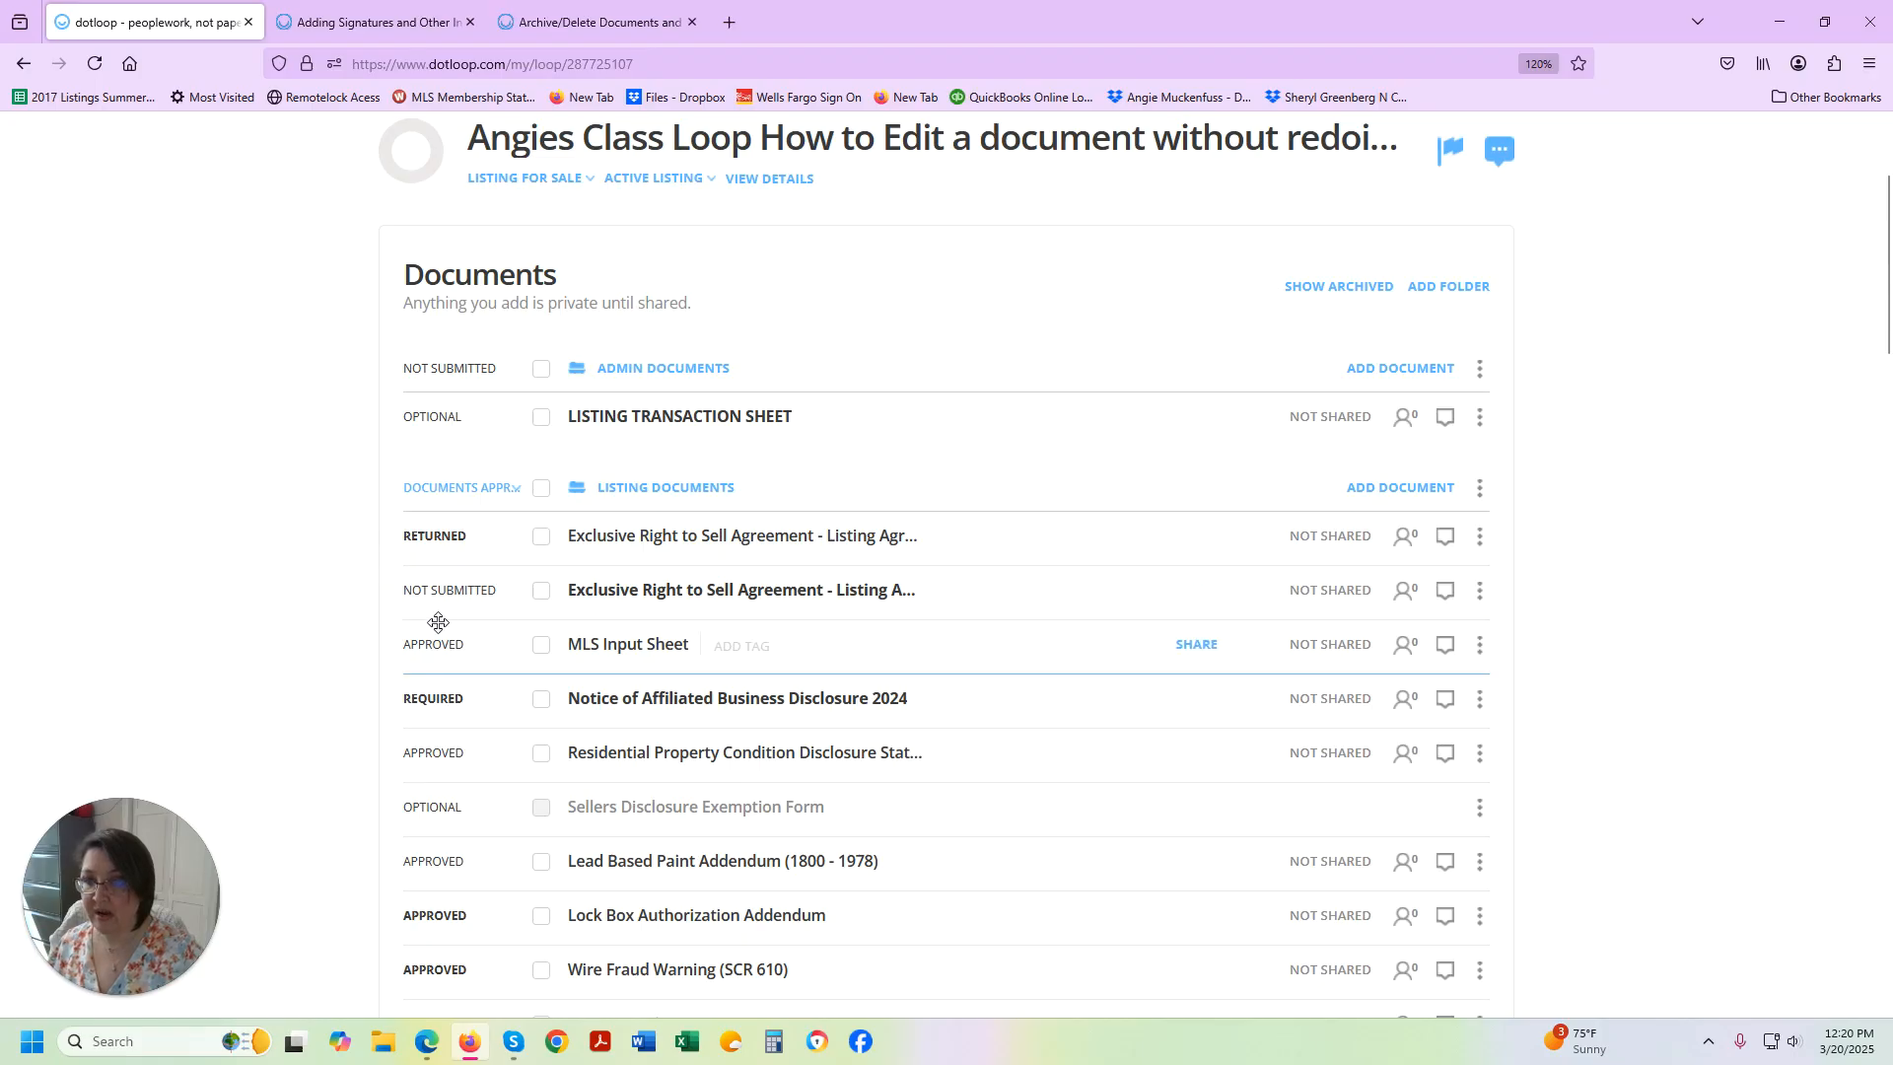
# Open the not-submitted copy of the Exclusive Right to Sell Agreement at section 14 on page 4.
pyautogui.click(782, 594)
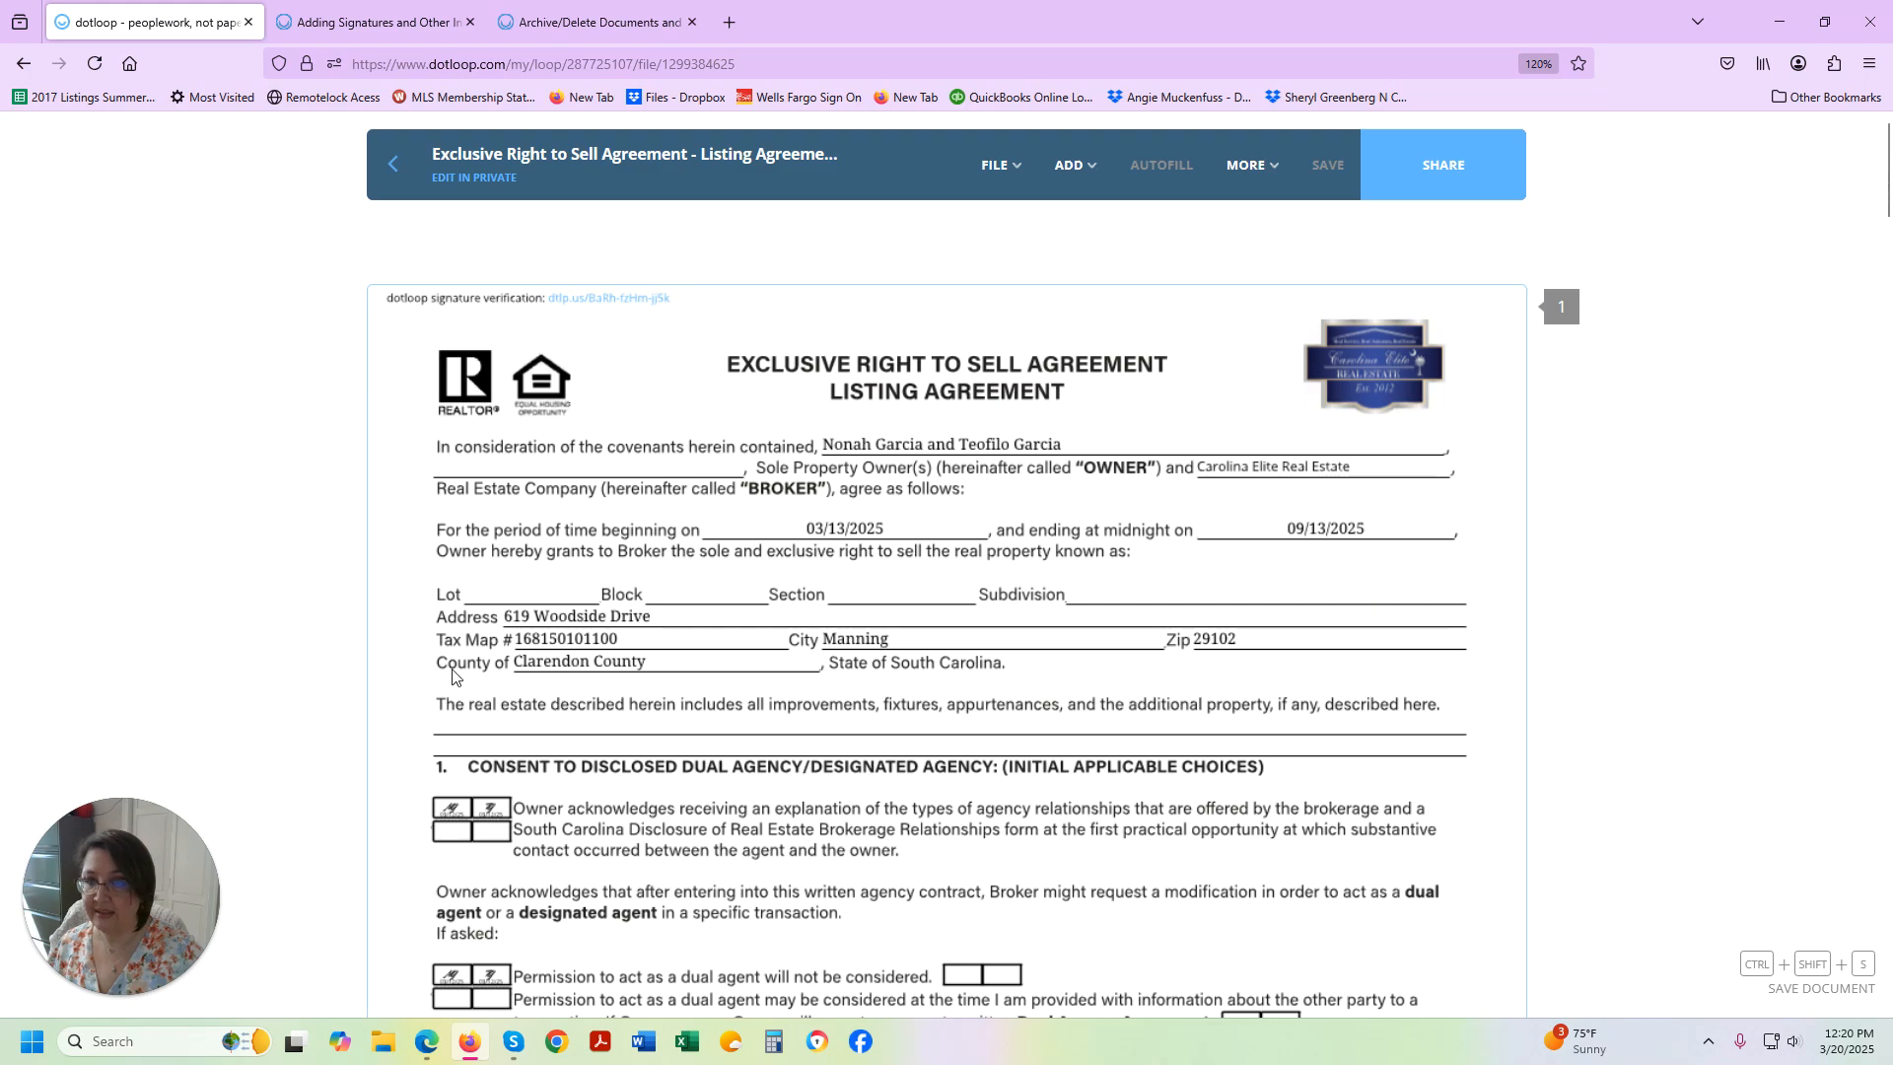
pyautogui.scroll(-2, 455, 641)
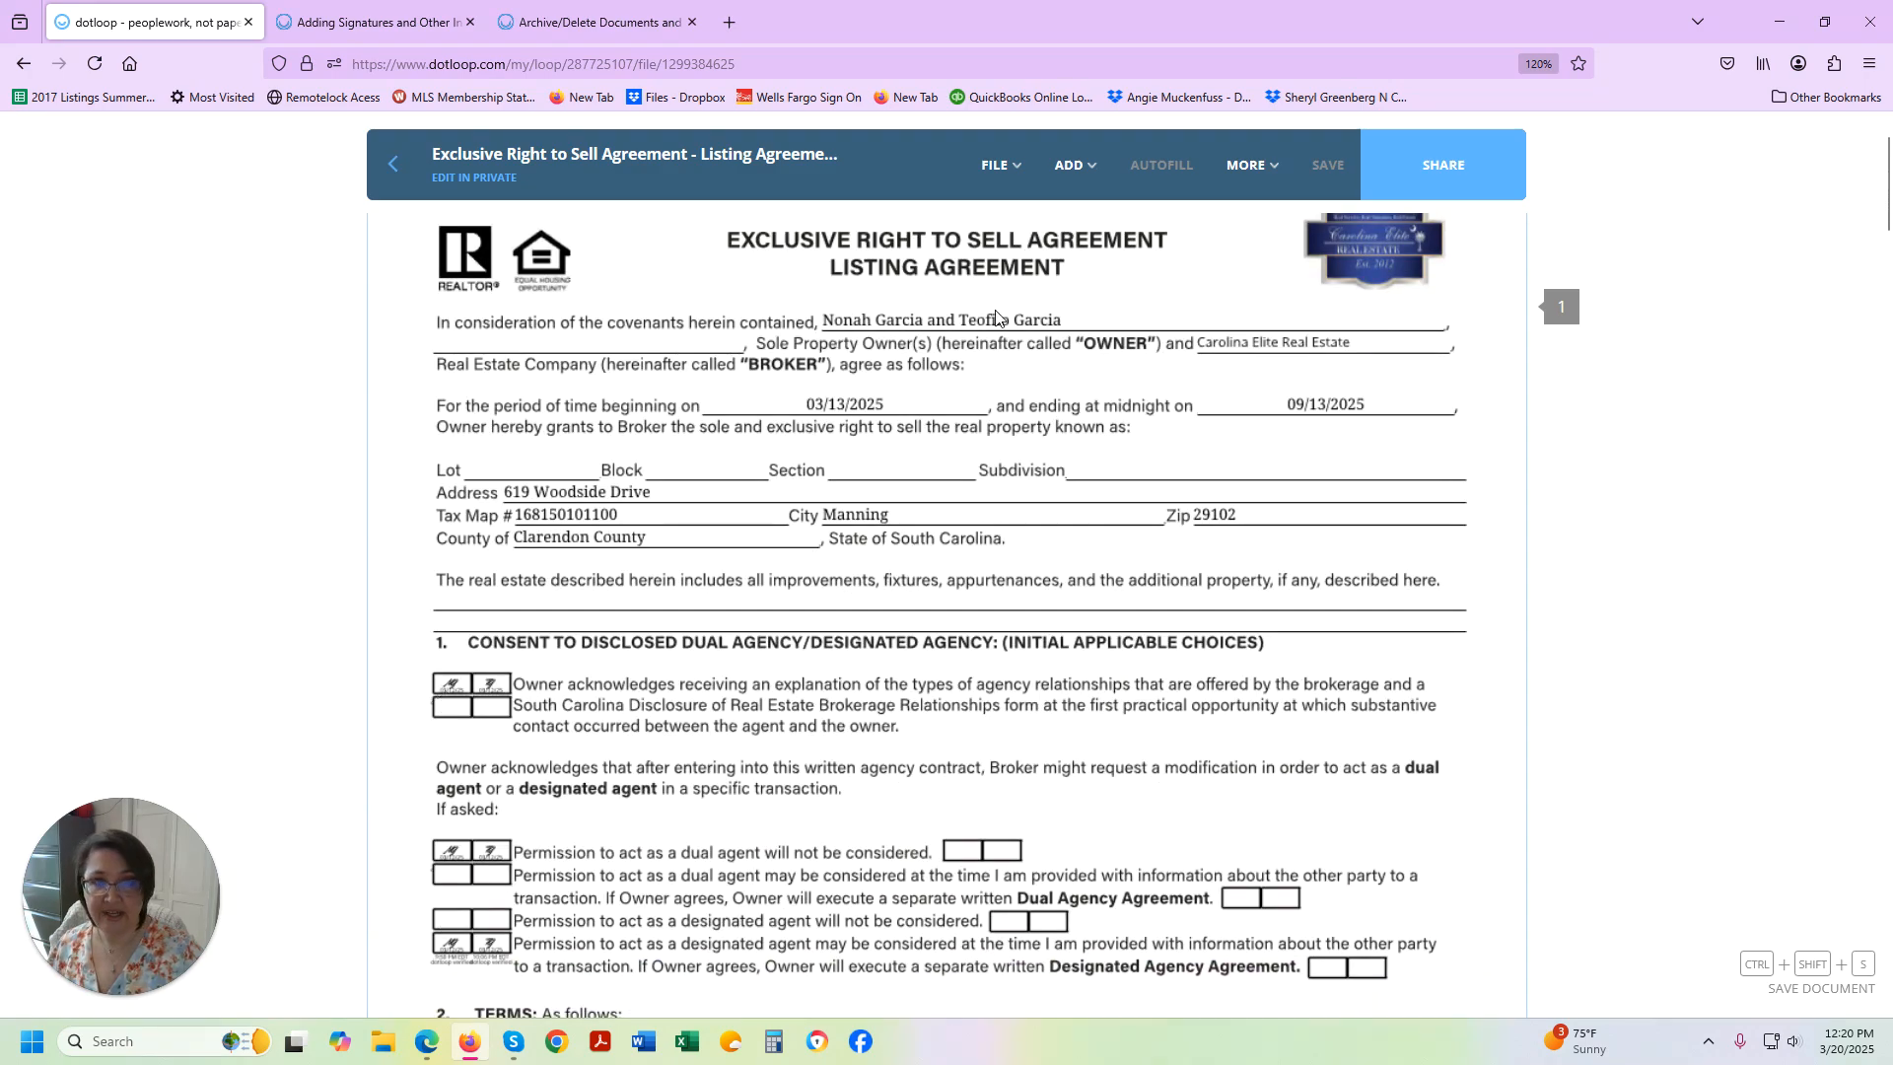
pyautogui.scroll(-8, 971, 569)
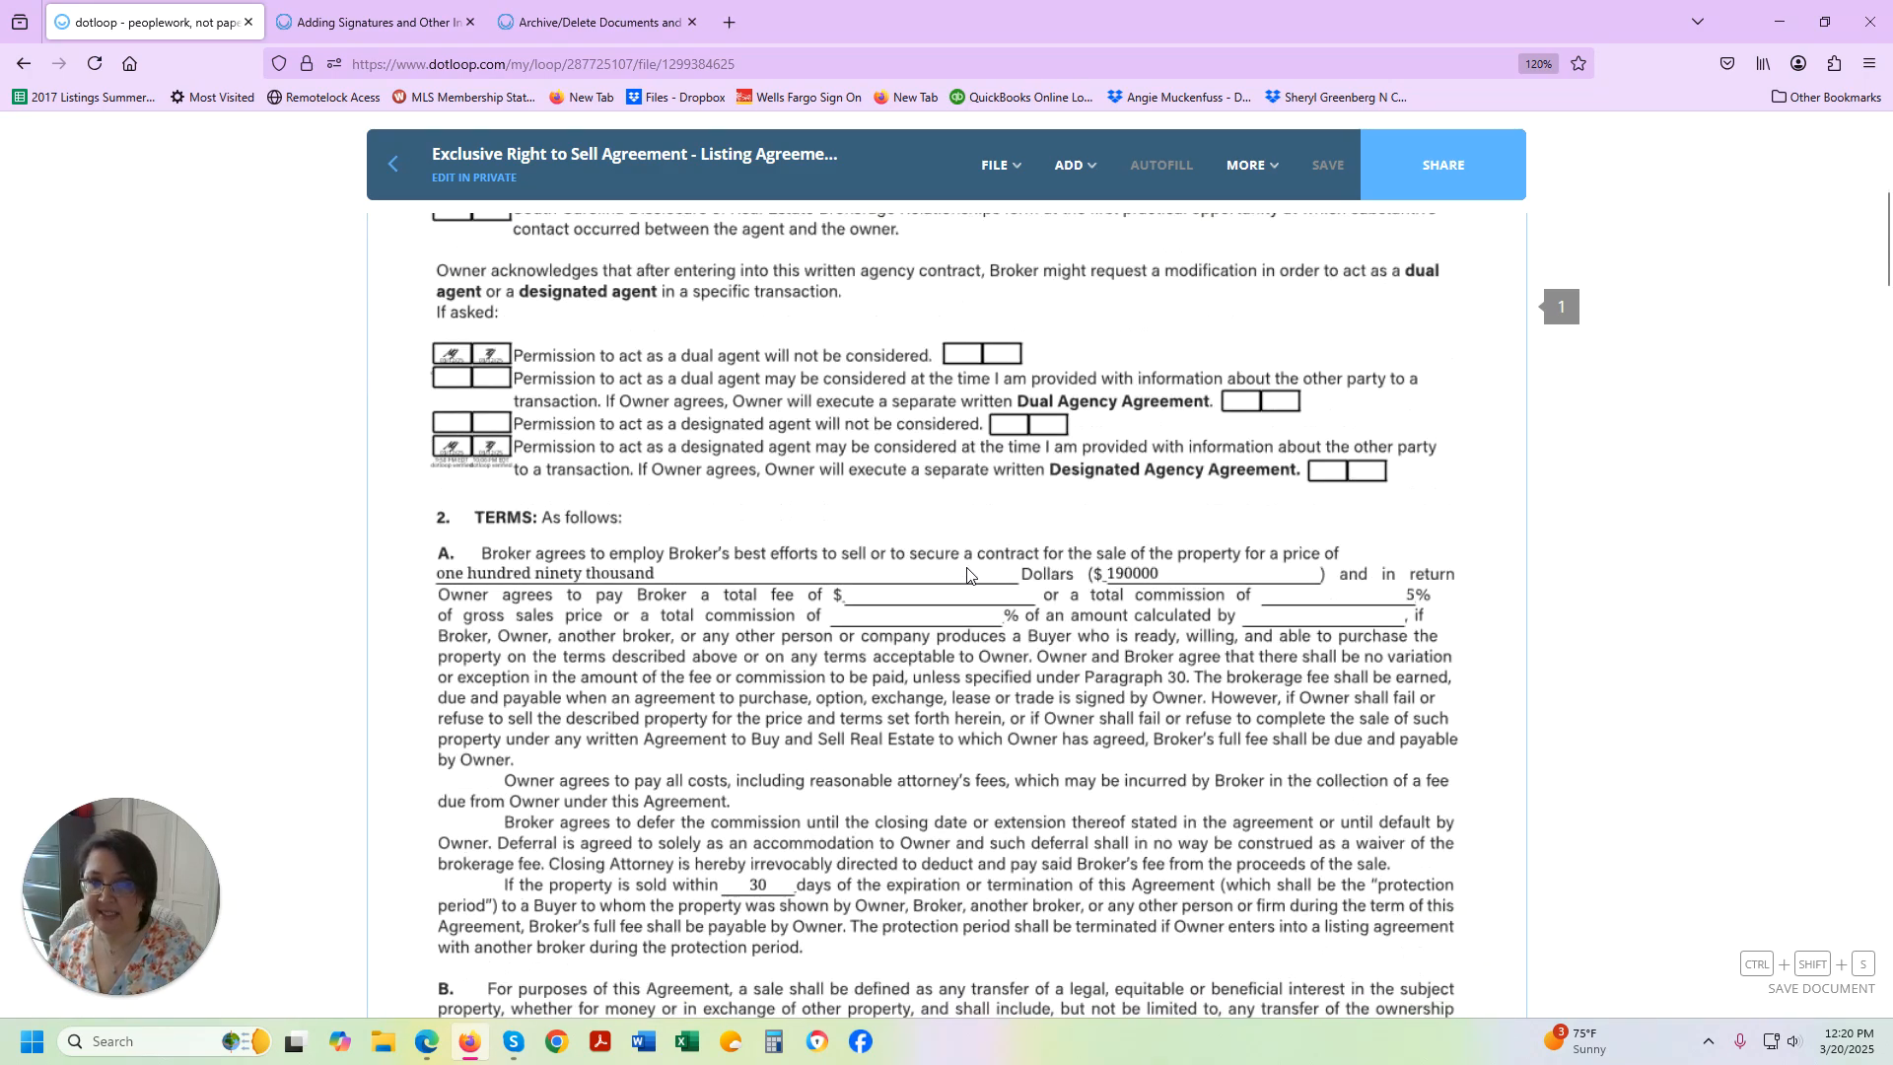
pyautogui.scroll(-20, 1387, 589)
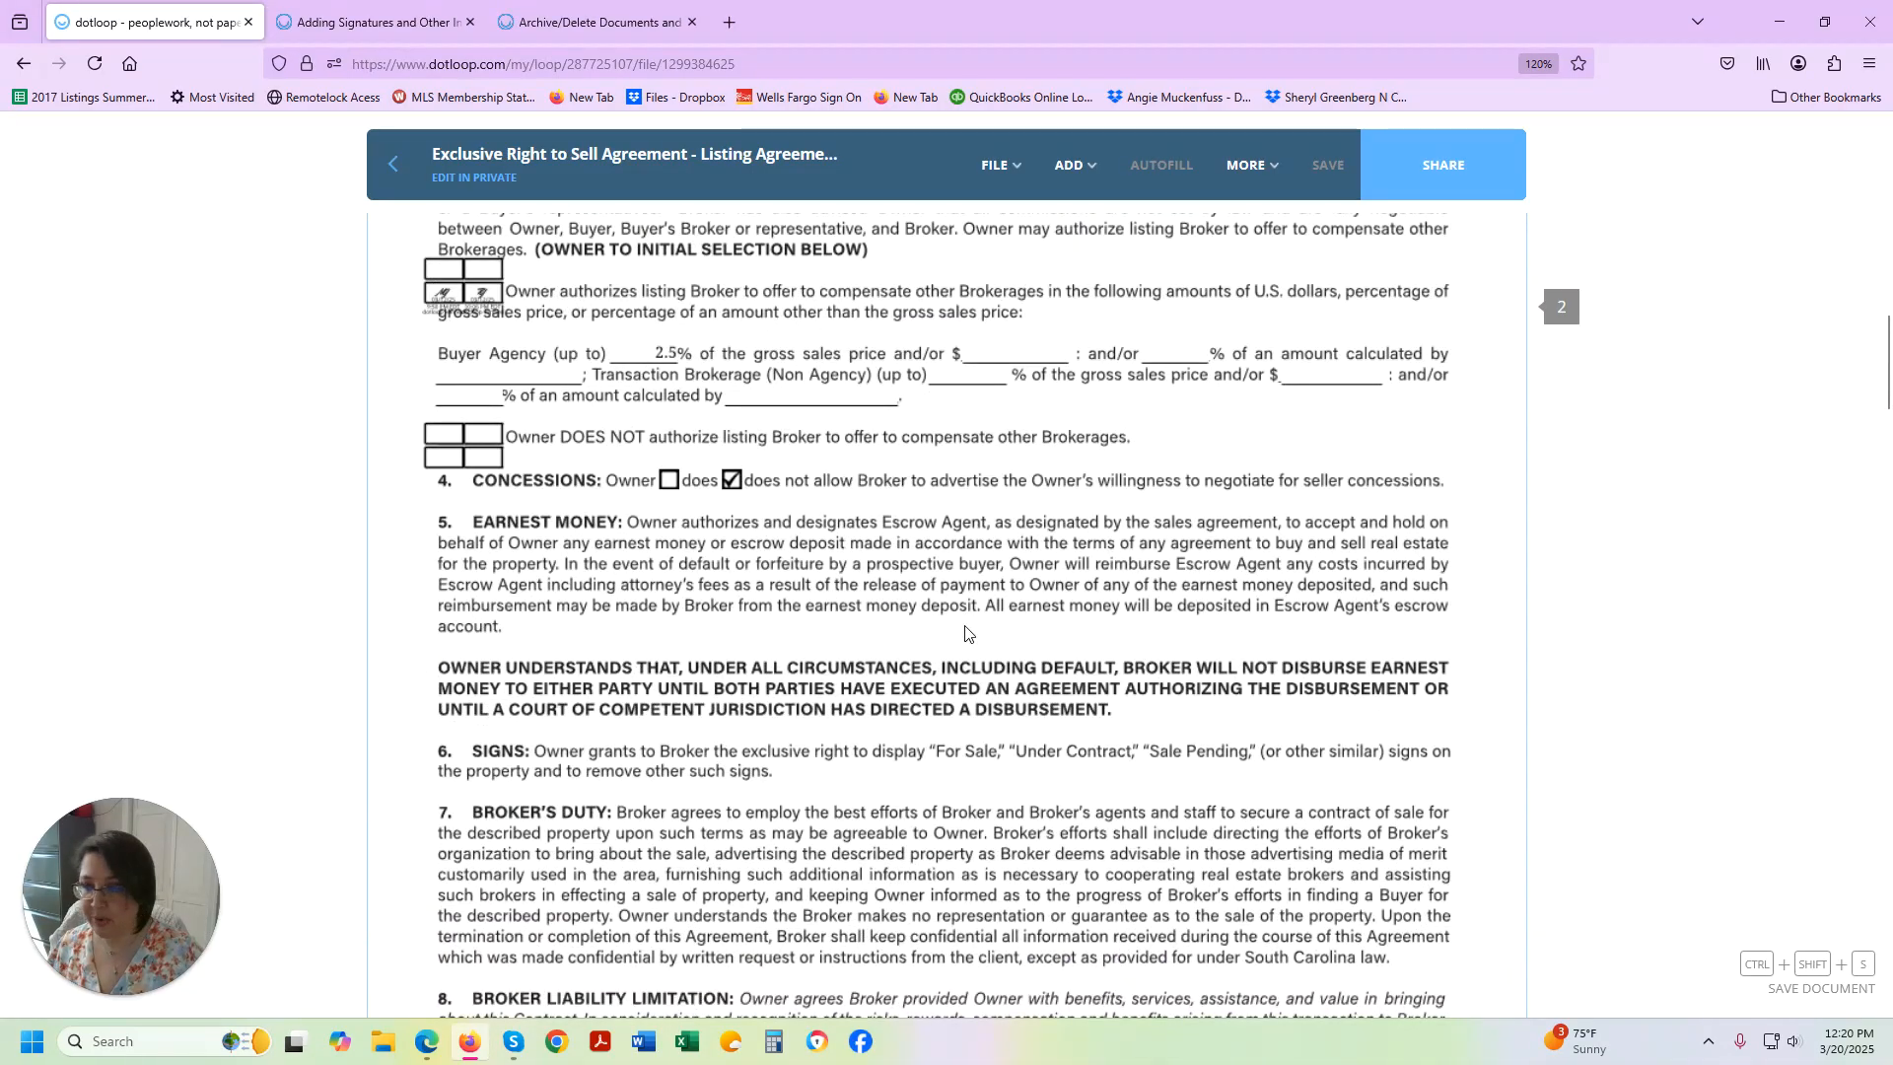
pyautogui.scroll(-8, 965, 633)
pyautogui.scroll(-20, 966, 633)
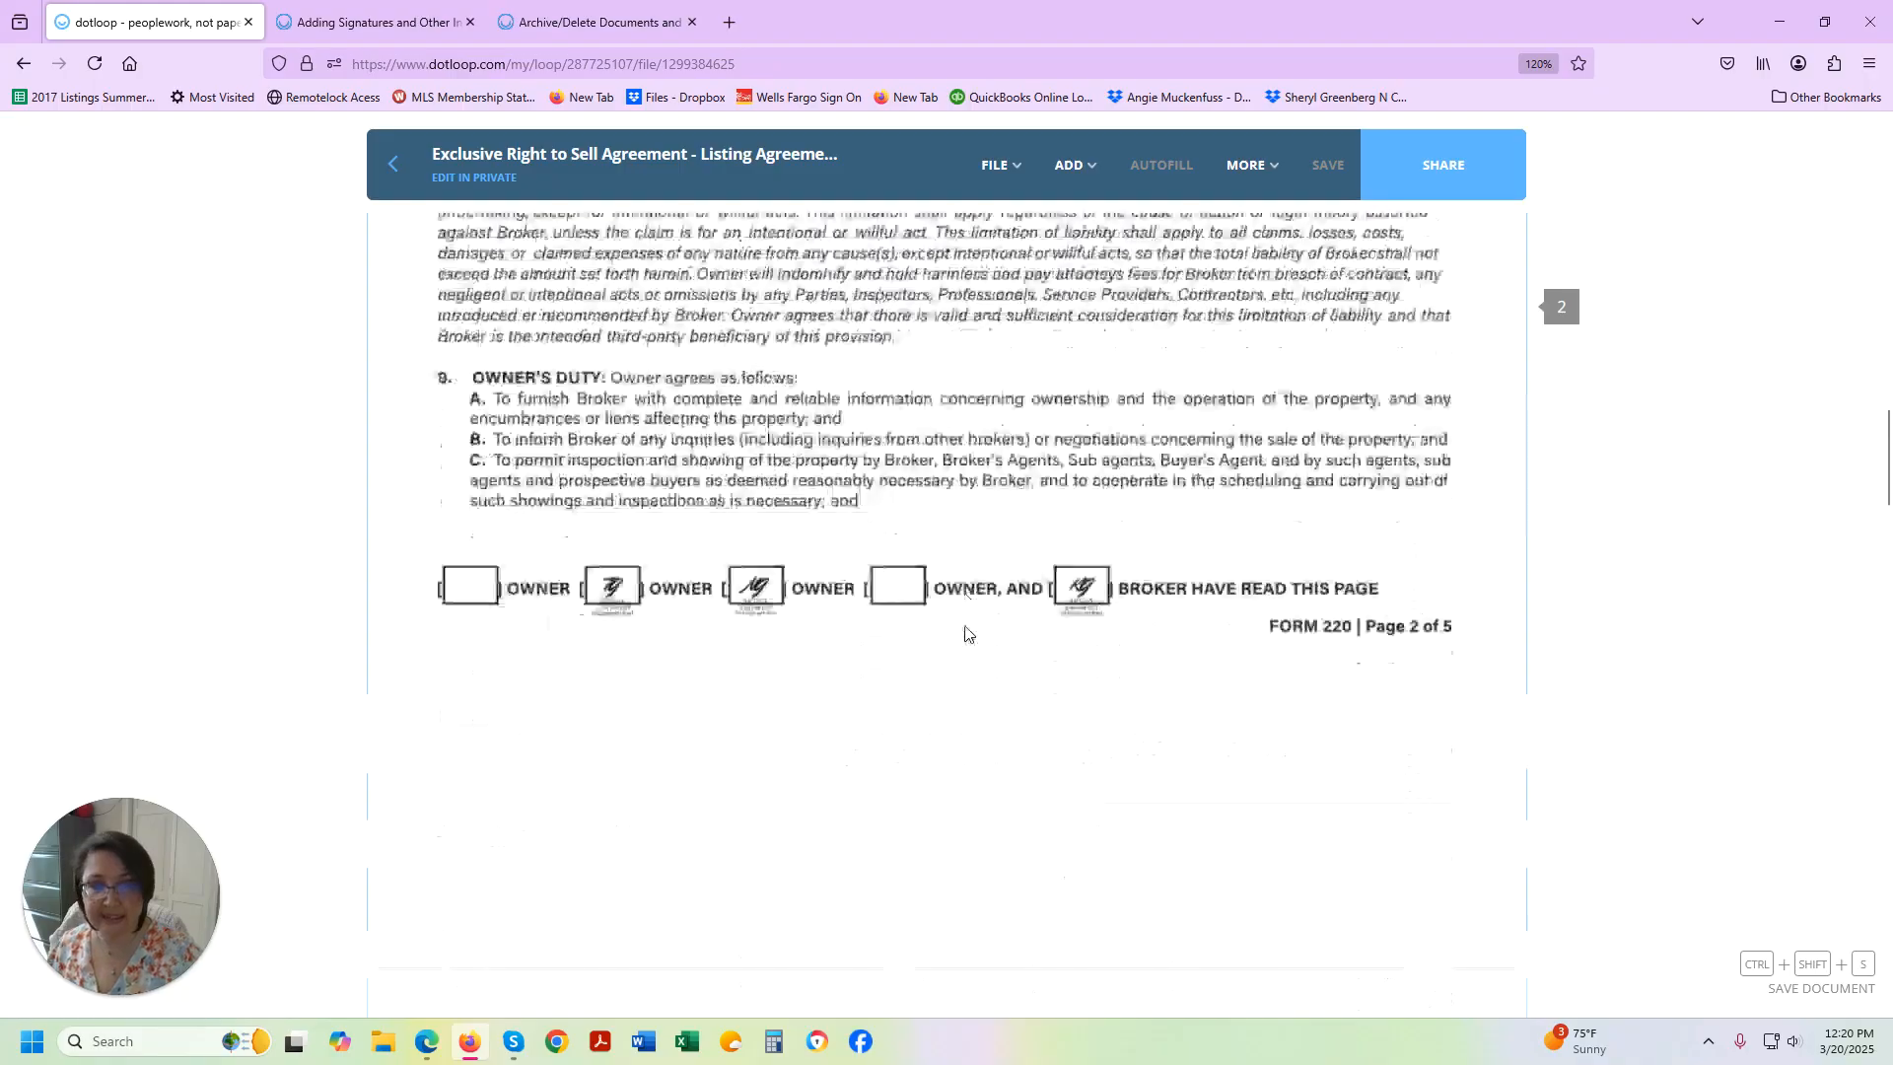
pyautogui.scroll(-15, 966, 633)
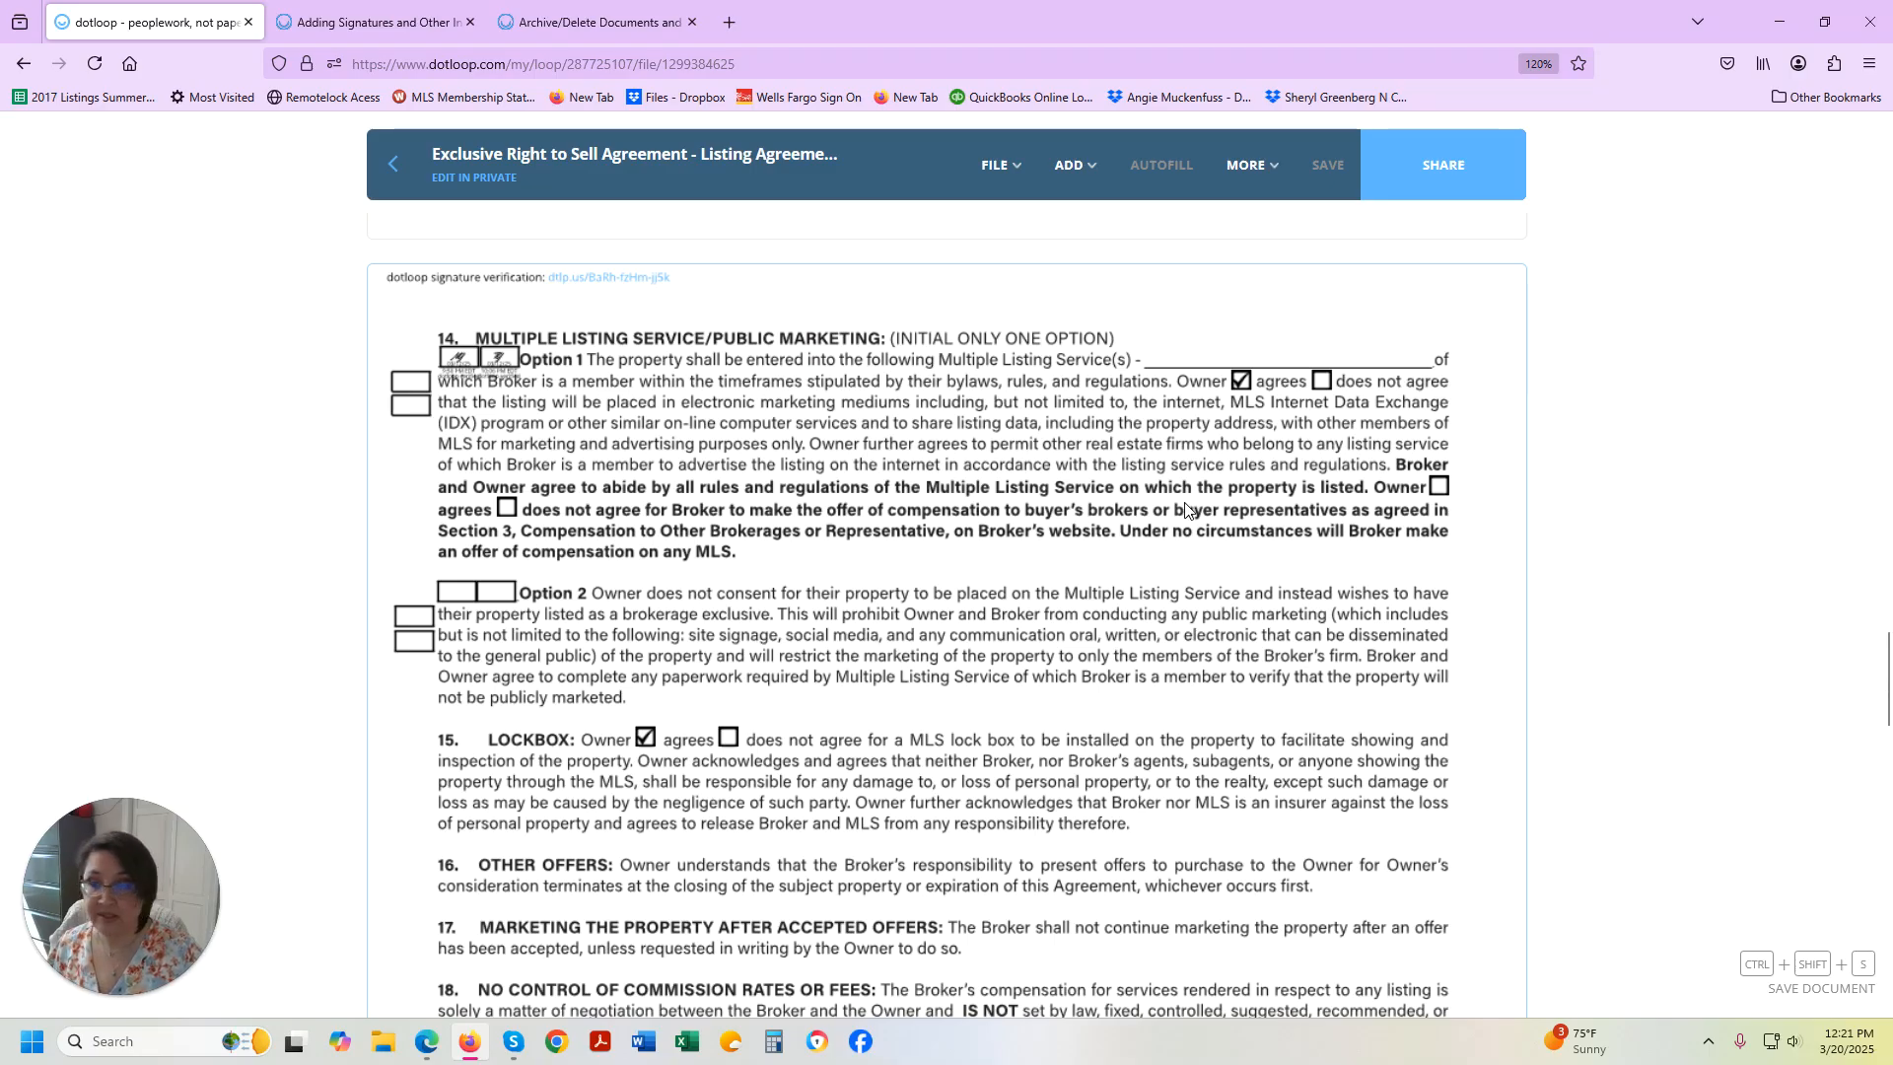
# Add a text field reading CTAR just above the Multiple Listing Service blank in section 14, Option 1.
pyautogui.click(1076, 175)
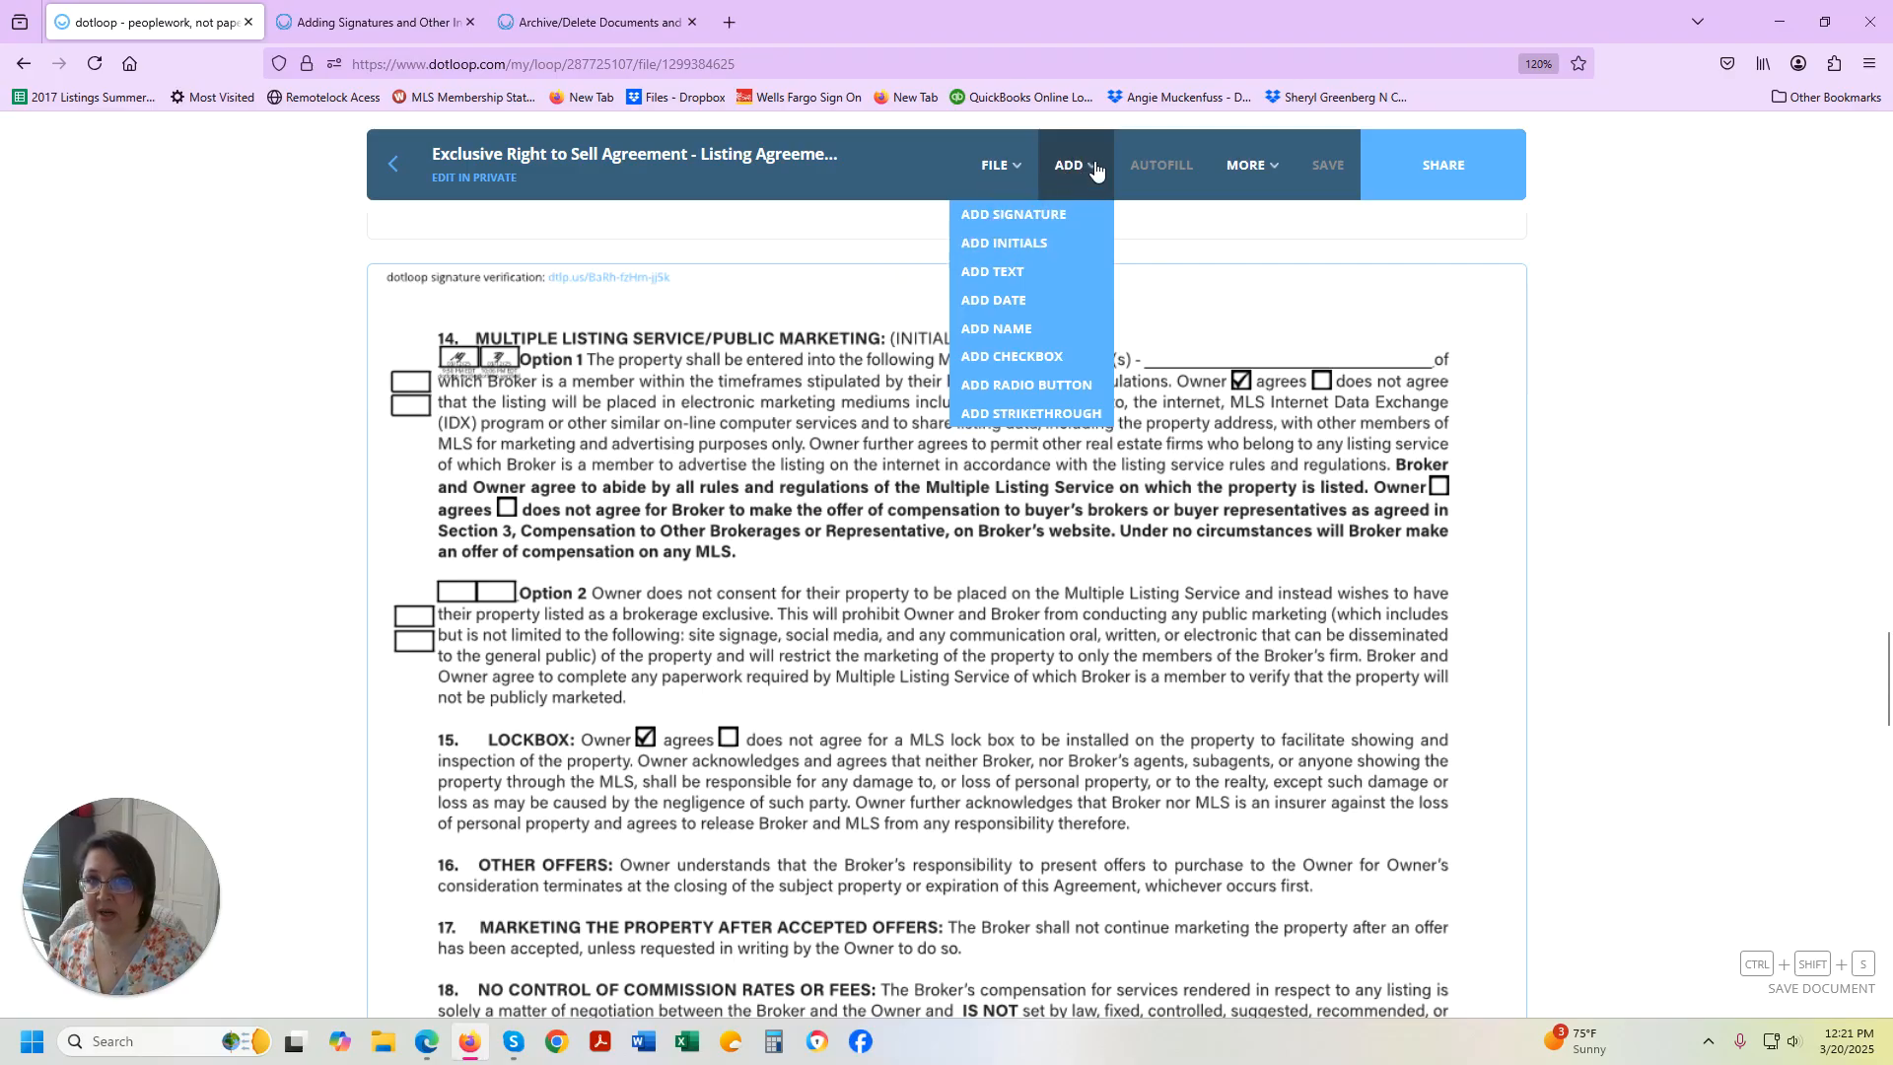
pyautogui.click(1080, 275)
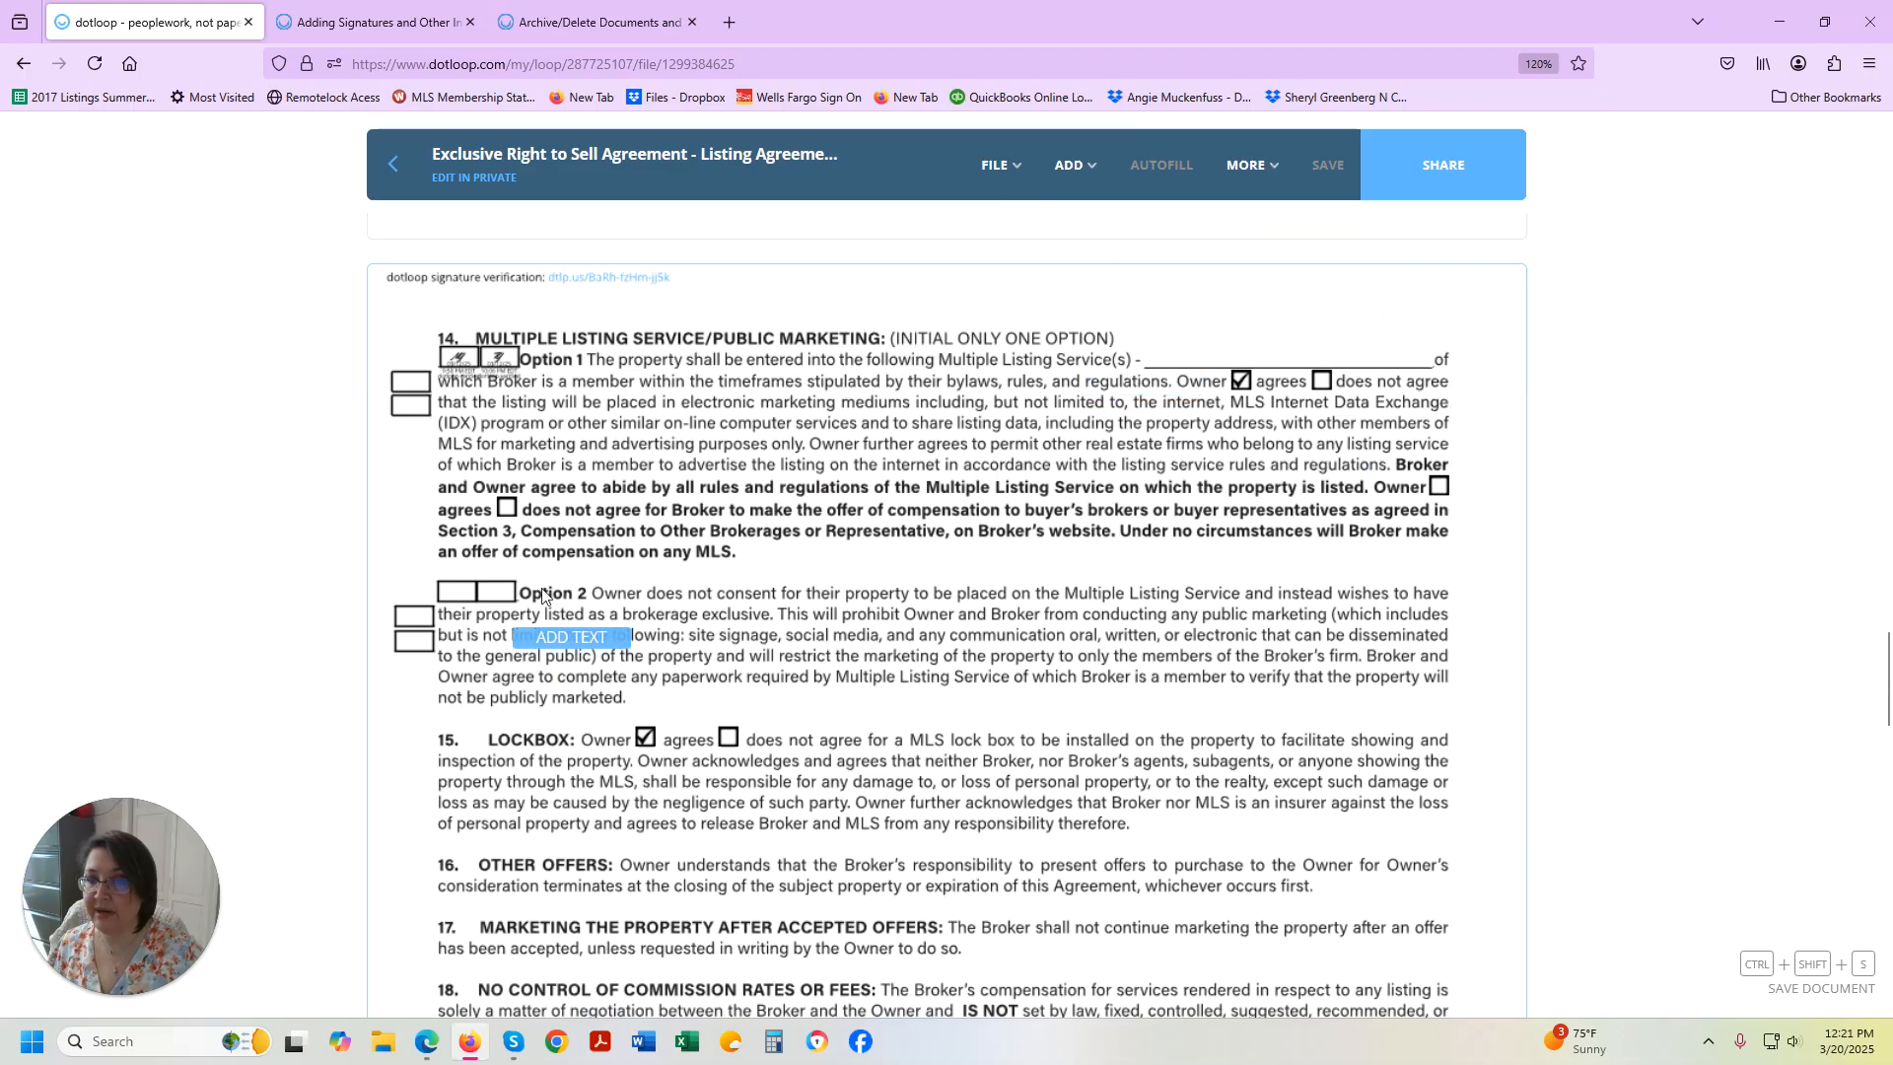
pyautogui.click(1268, 343)
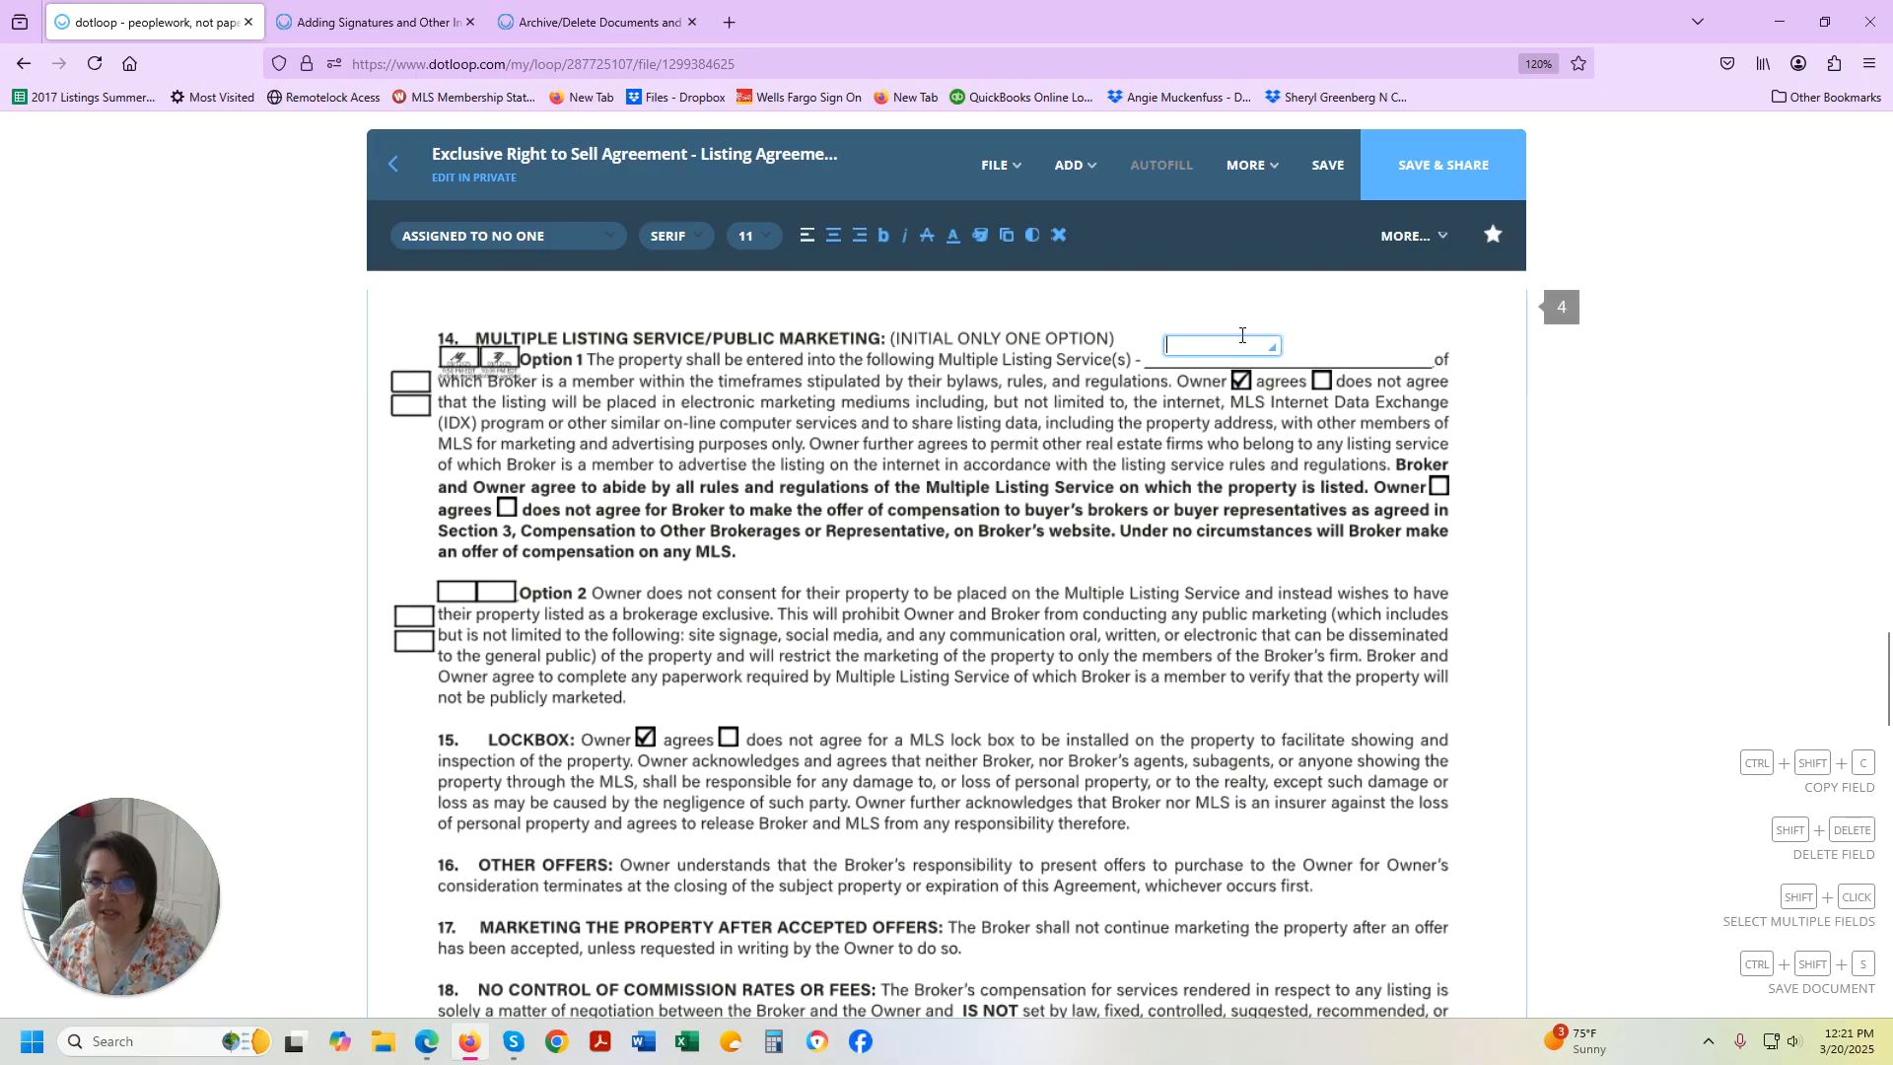
pyautogui.click(1219, 348)
pyautogui.moveTo(1211, 335)
pyautogui.mouseDown()
pyautogui.moveTo(1211, 374)
pyautogui.moveTo(1210, 351)
pyautogui.moveTo(1380, 367)
pyautogui.moveTo(1242, 355)
pyautogui.moveTo(1237, 313)
pyautogui.moveTo(1217, 331)
pyautogui.mouseUp()
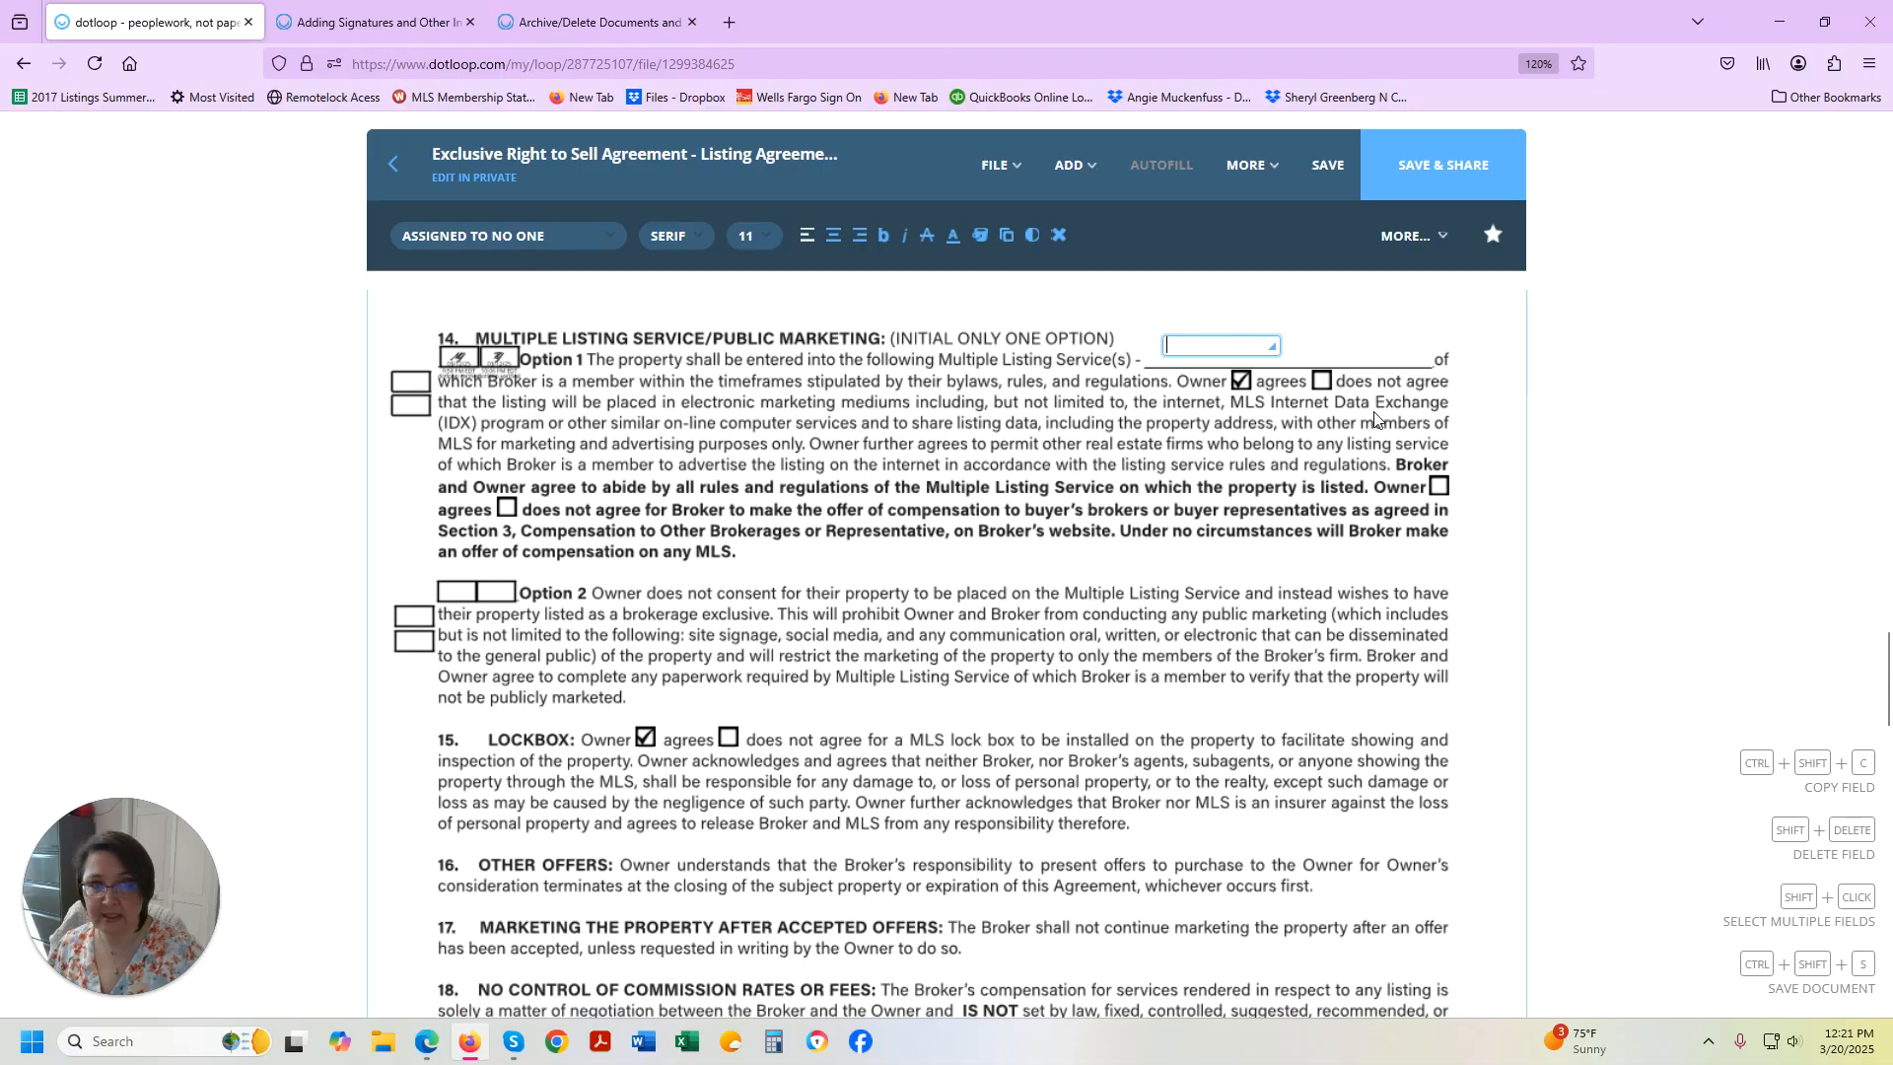
pyautogui.moveTo(1276, 334); pyautogui.dragTo(1282, 330)
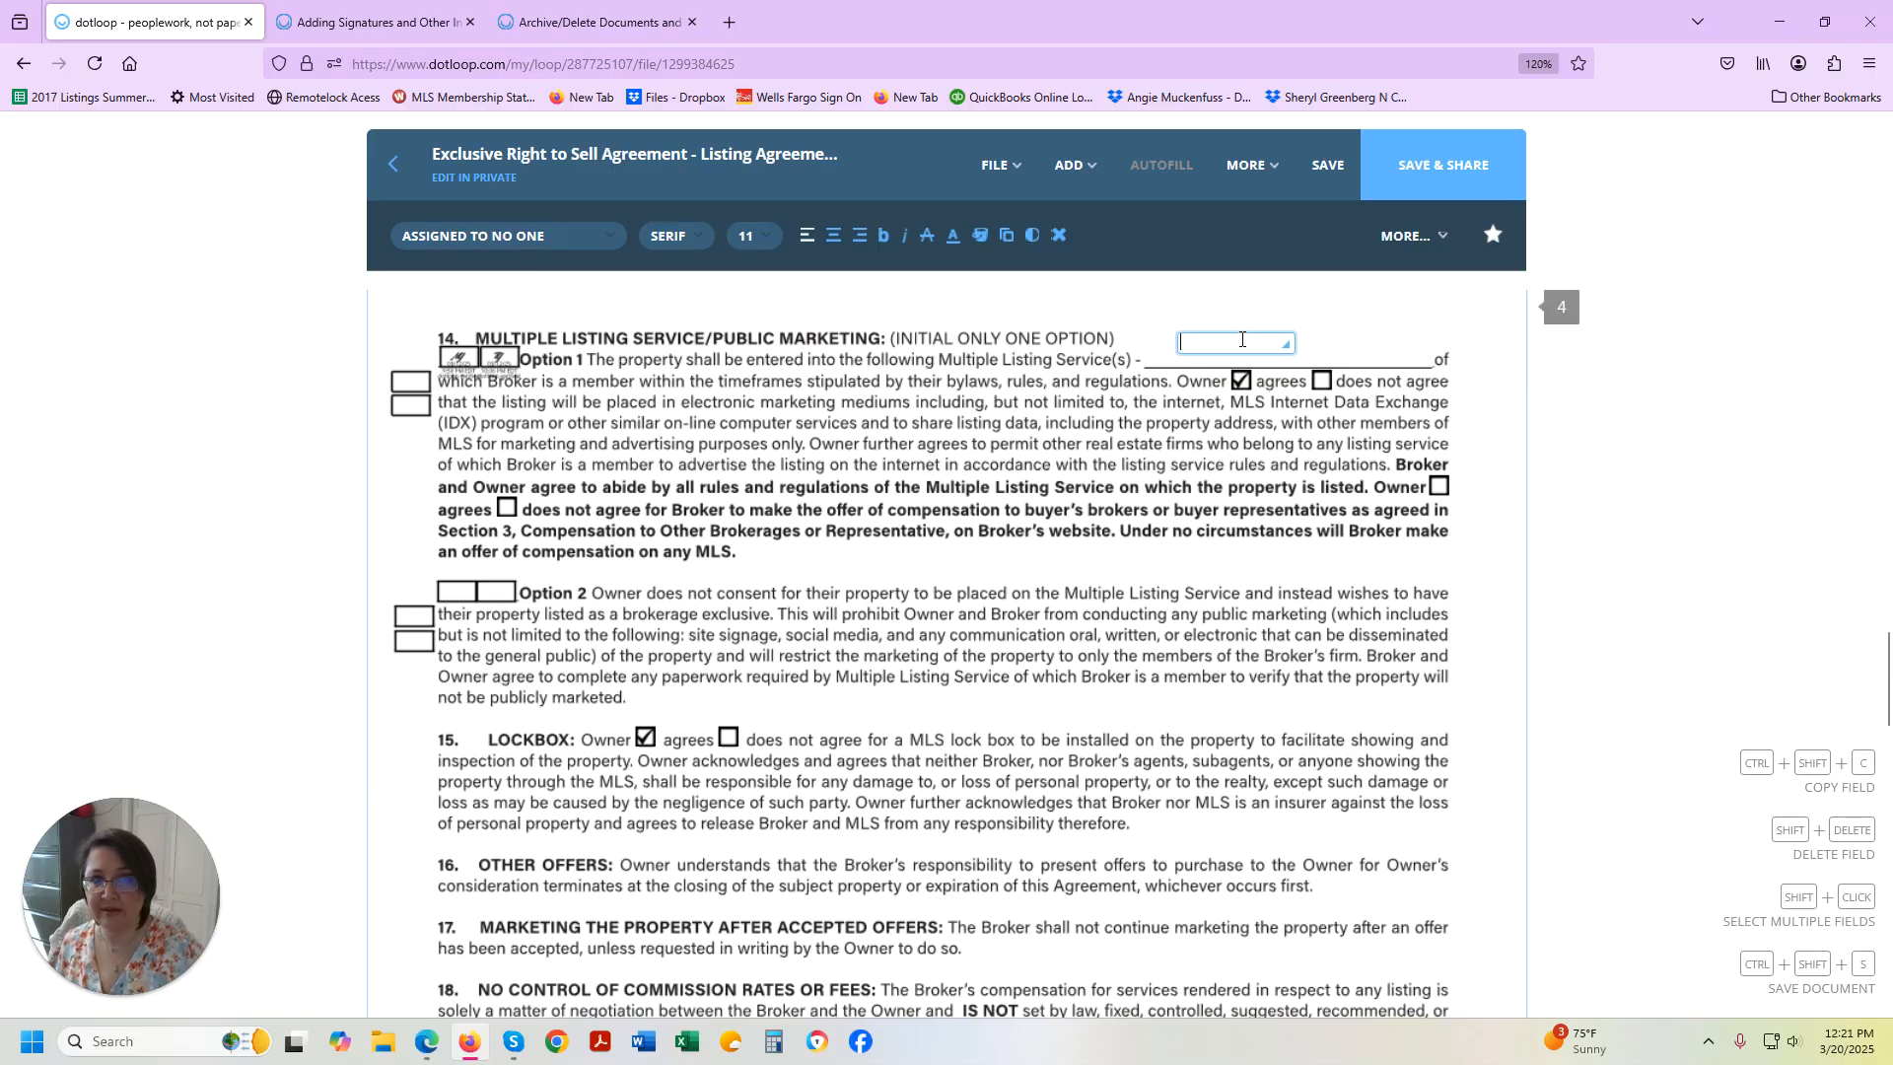
pyautogui.write('CTAR')
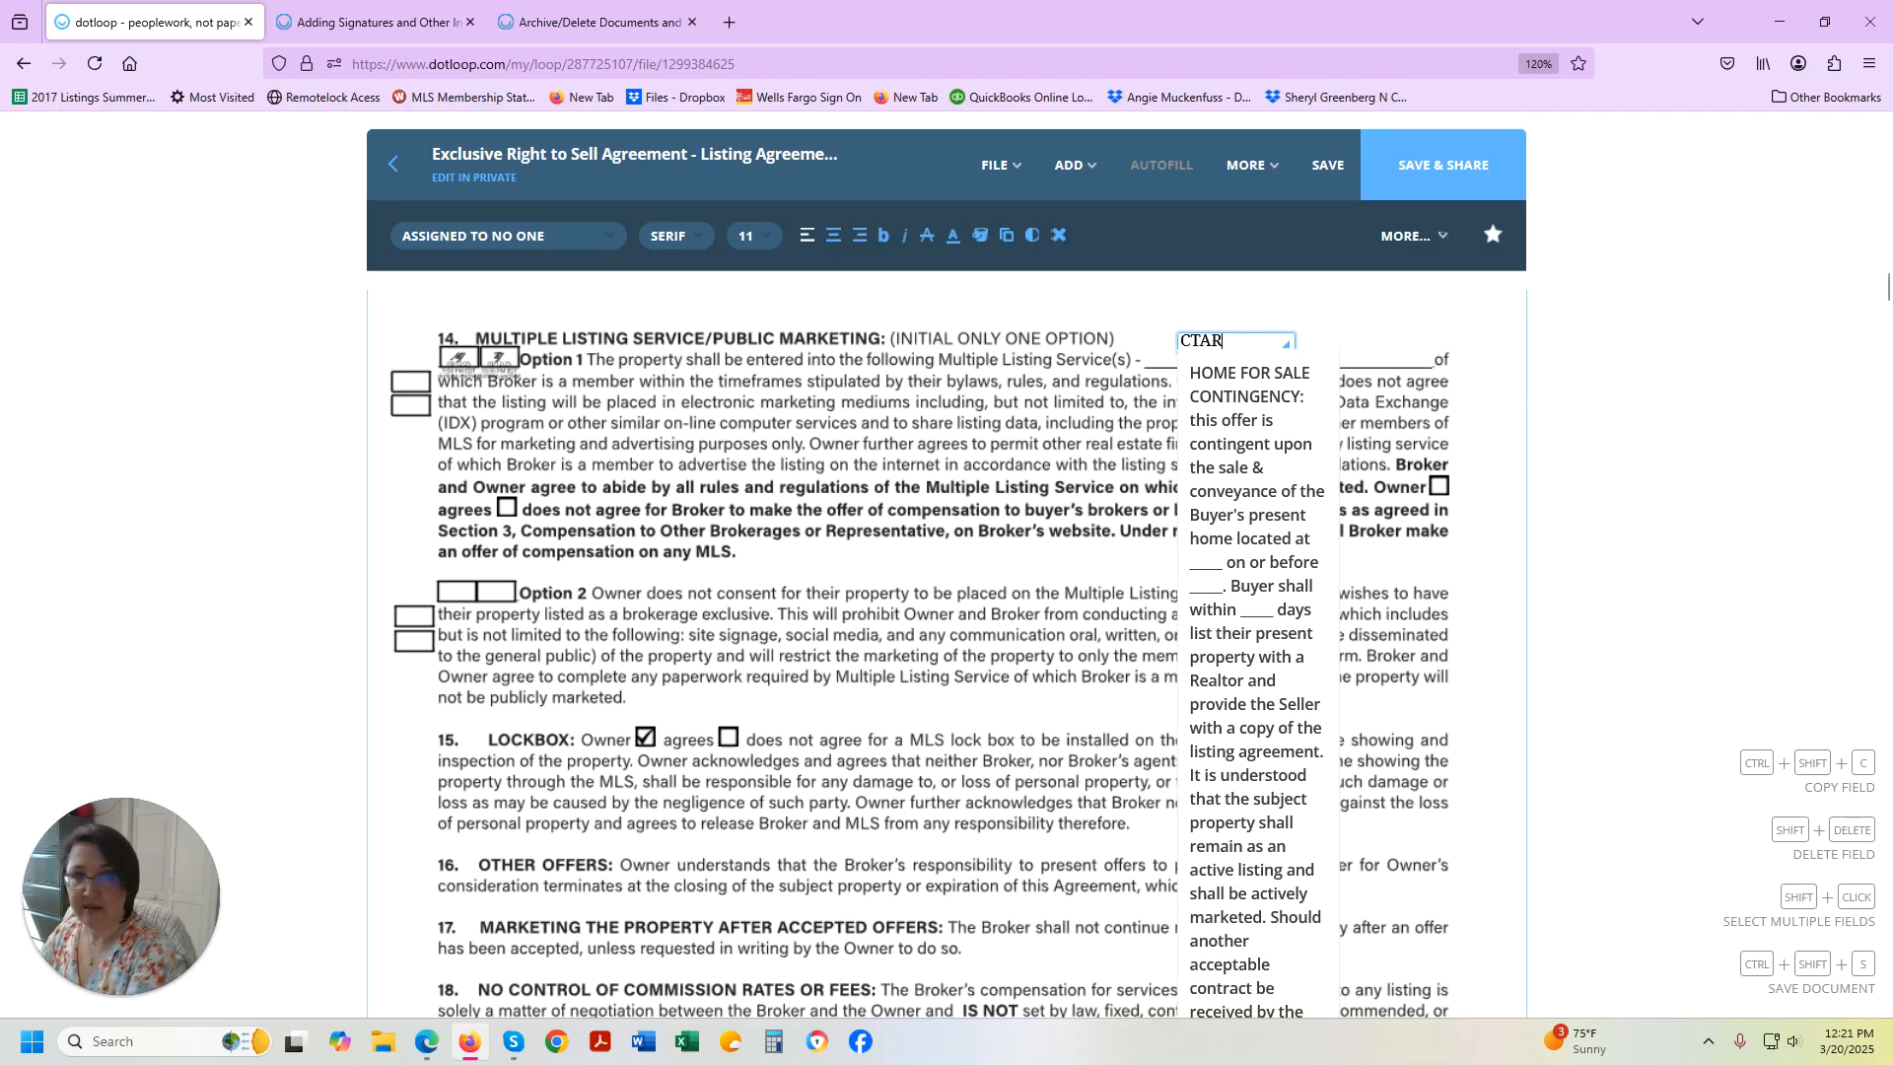
pyautogui.click(1378, 338)
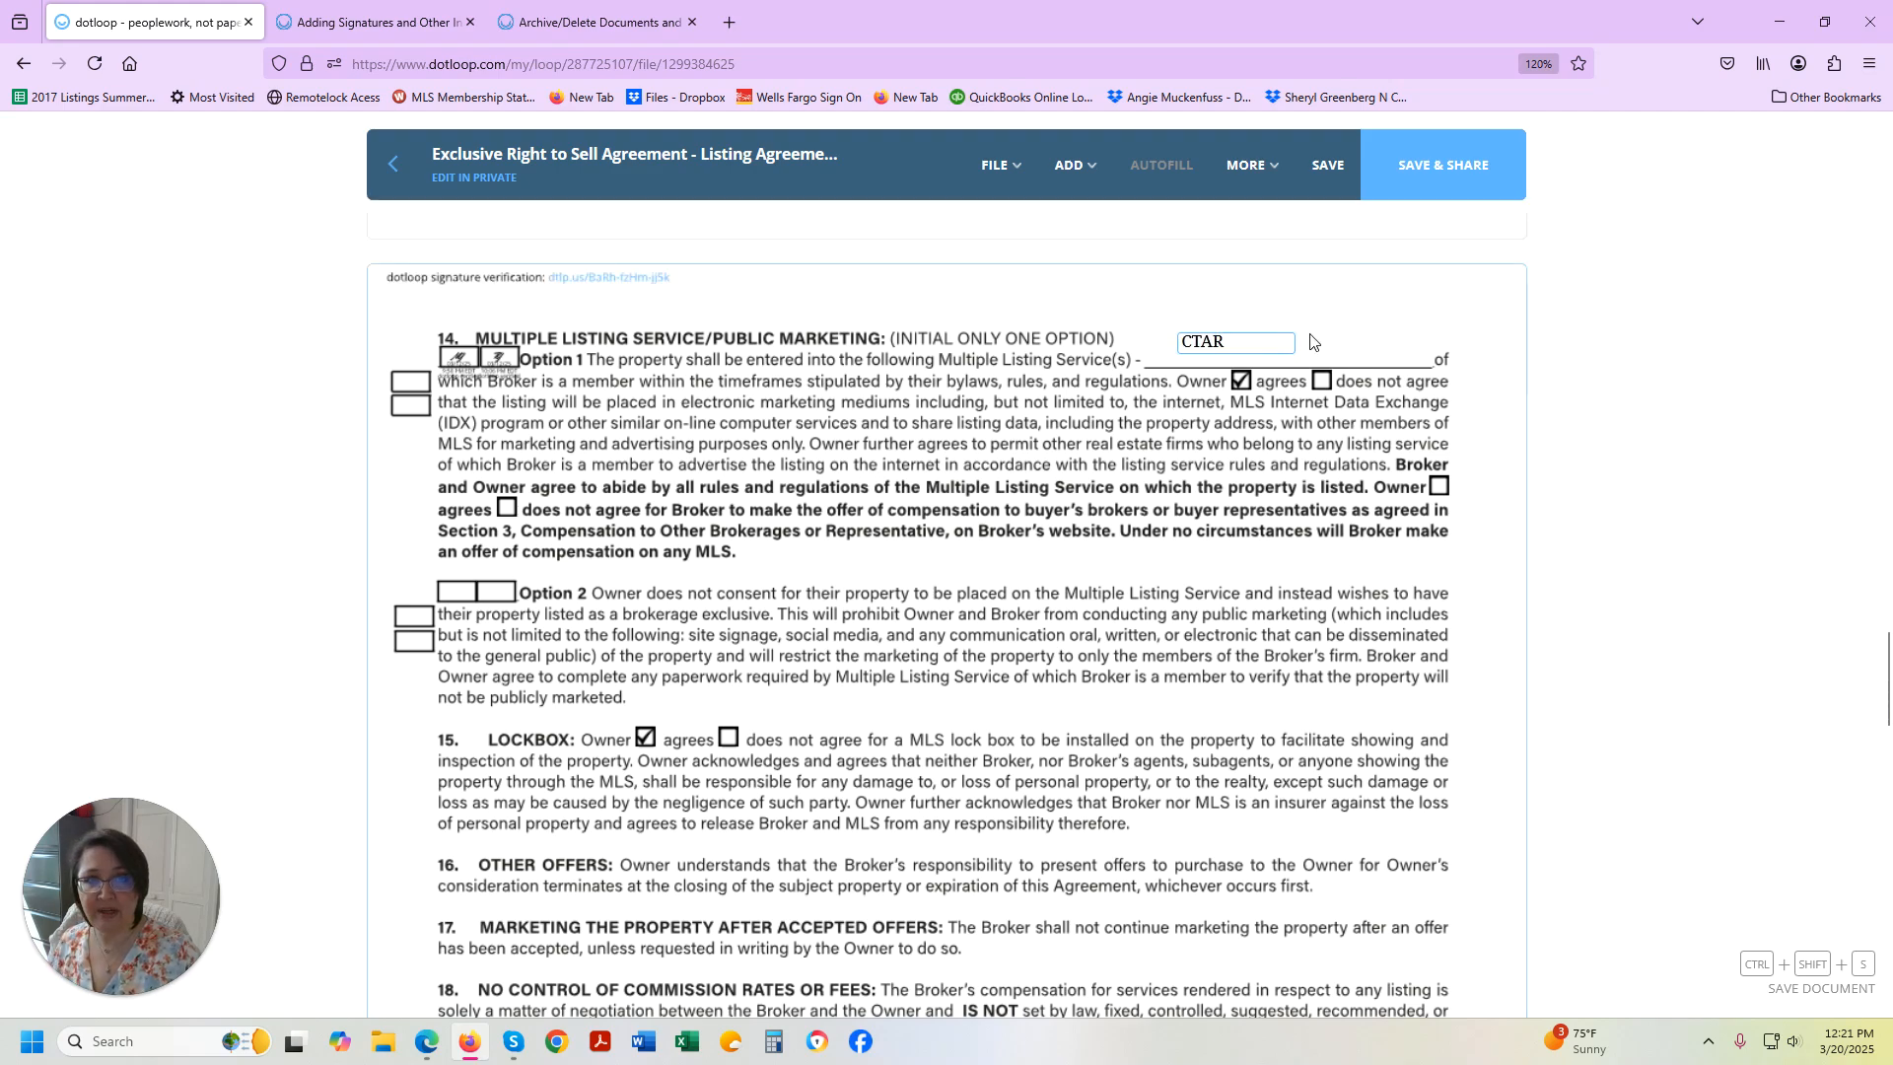
# Add an initials field beside the CTAR text in section 14 and assign it to the Seller role.
pyautogui.moveTo(1062, 167)
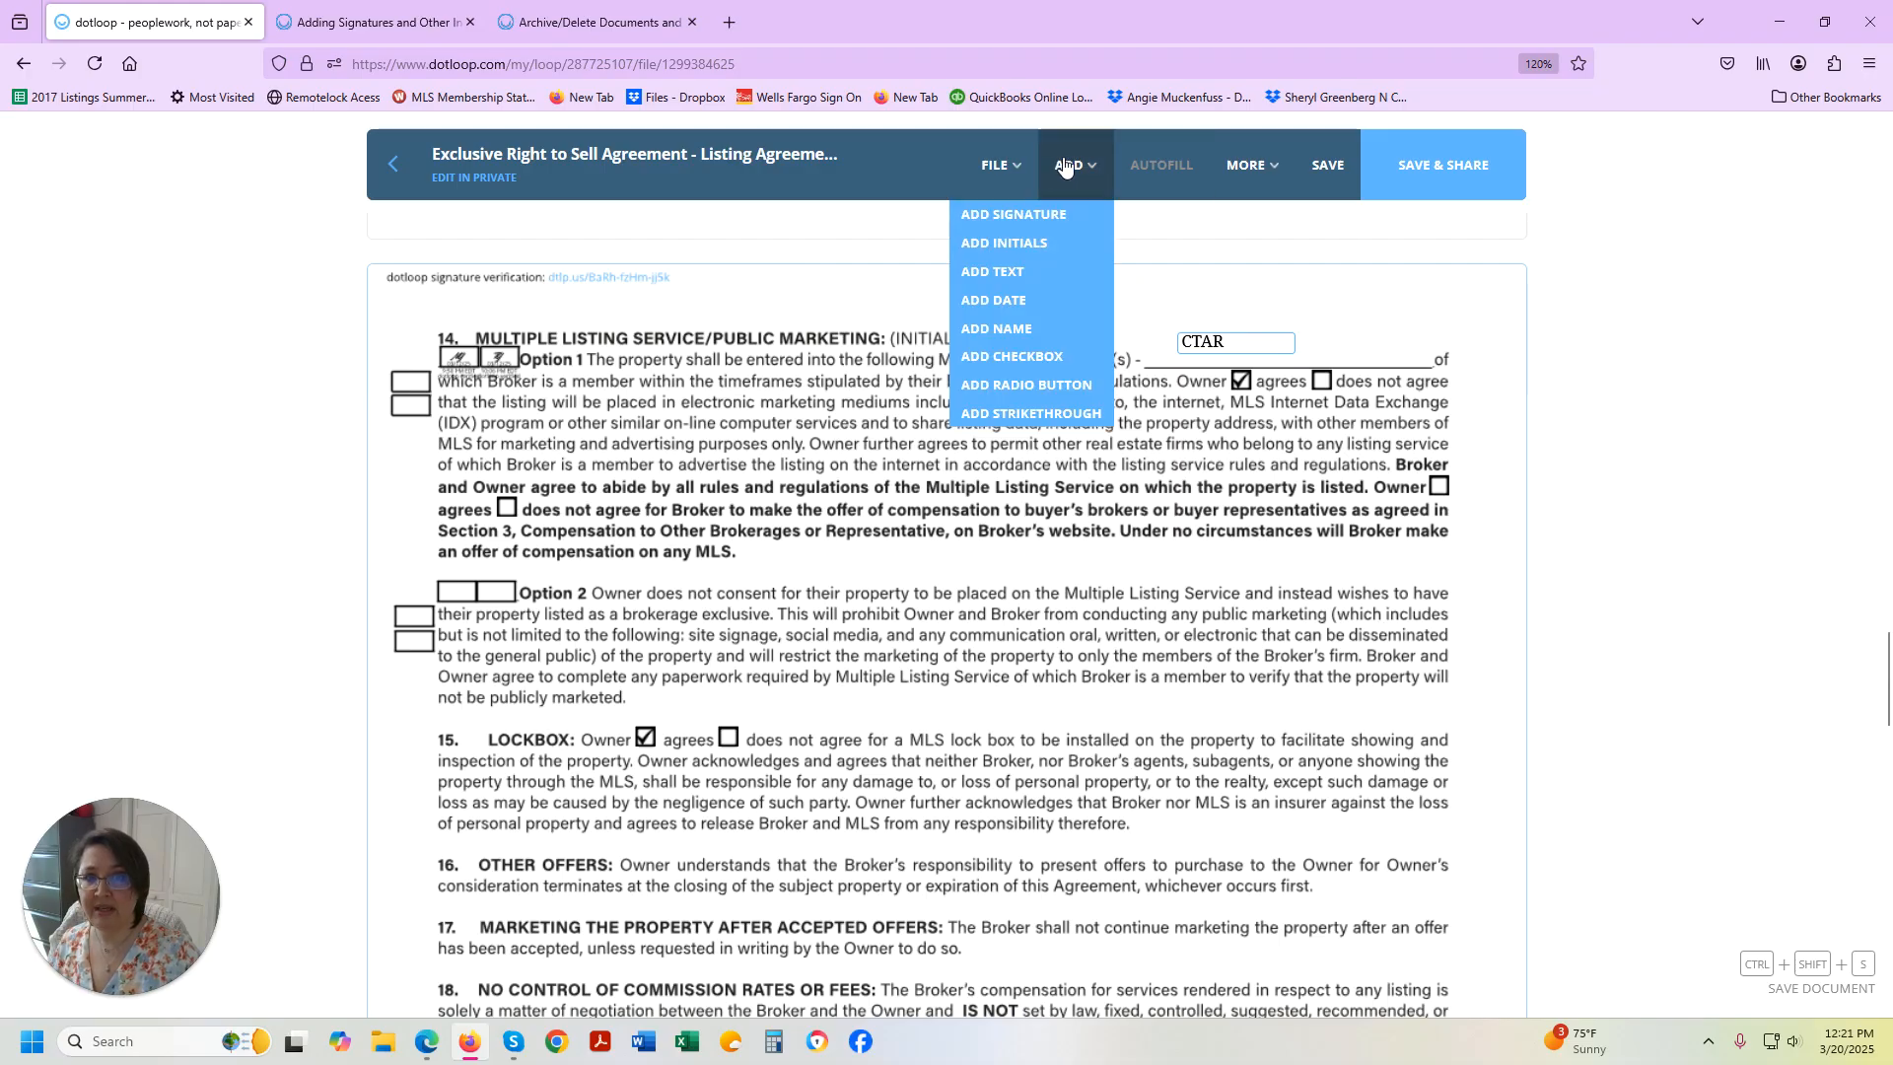
pyautogui.click(1069, 251)
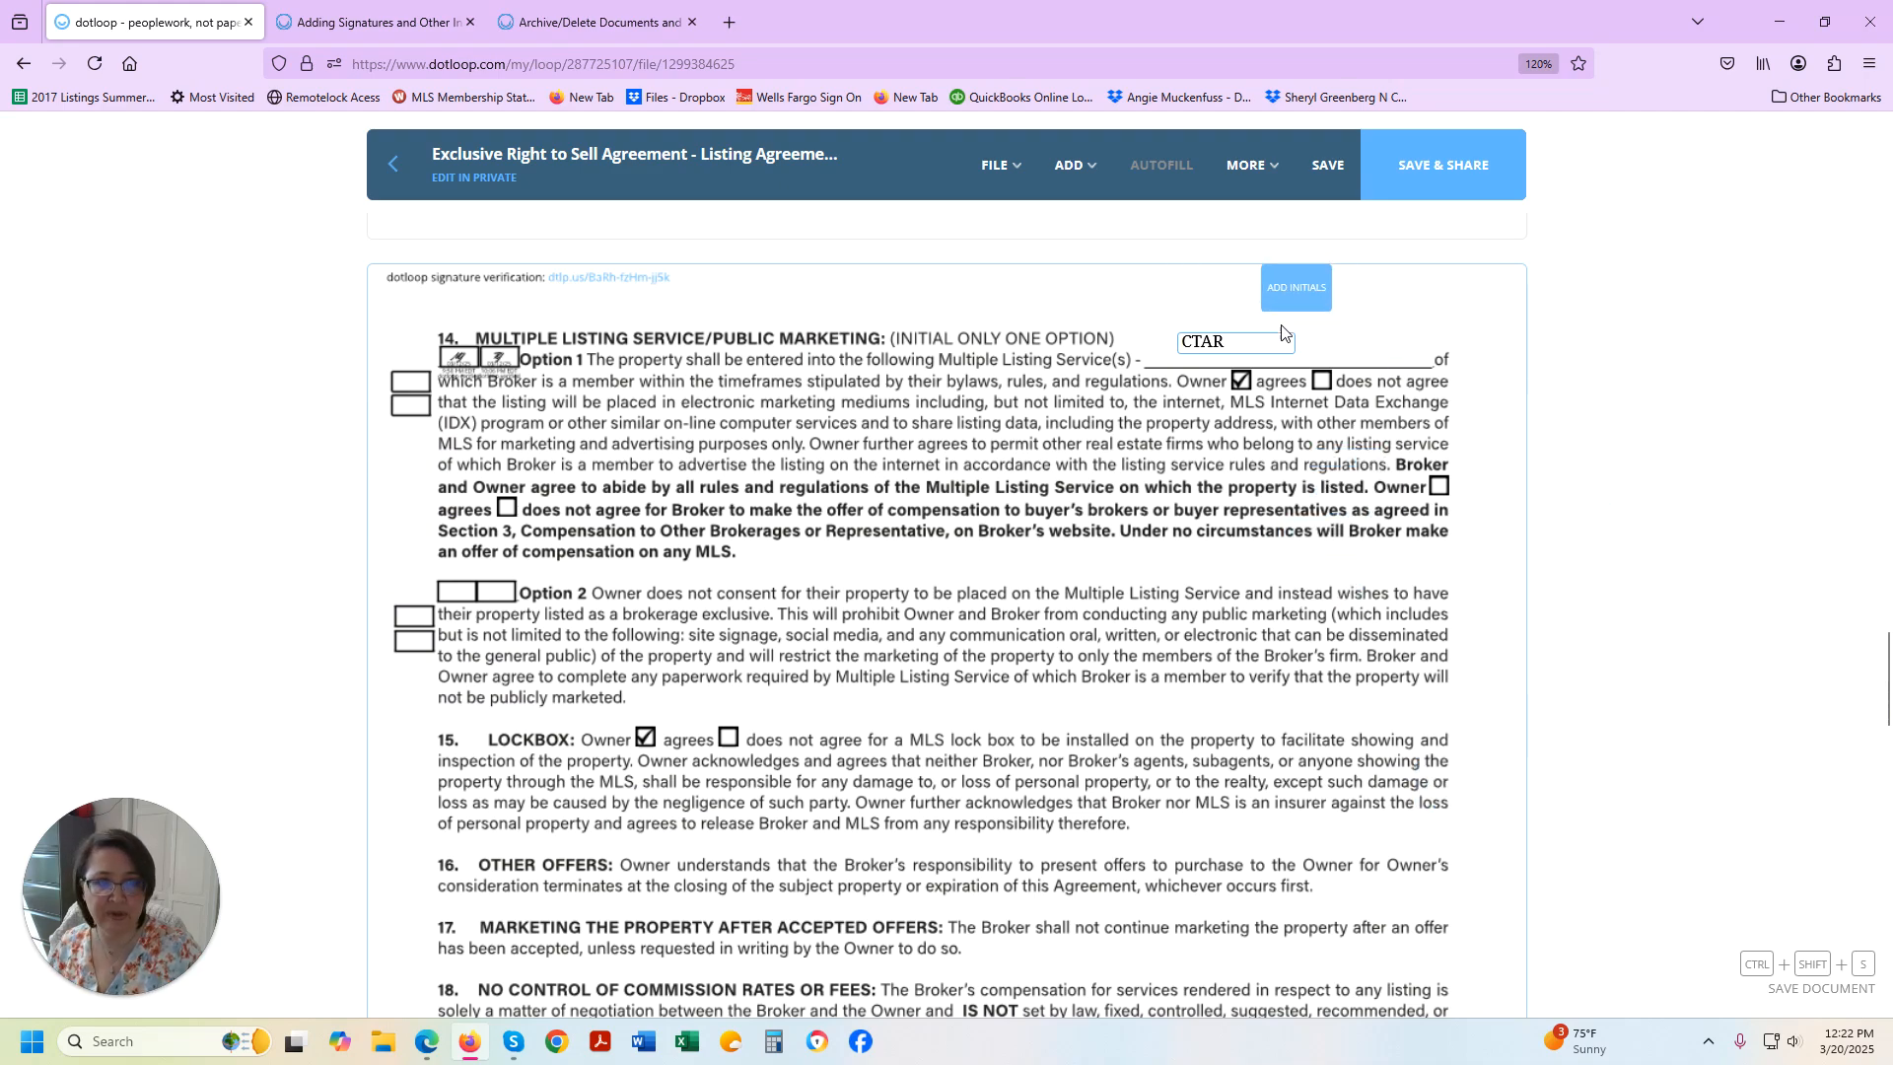
pyautogui.click(1344, 355)
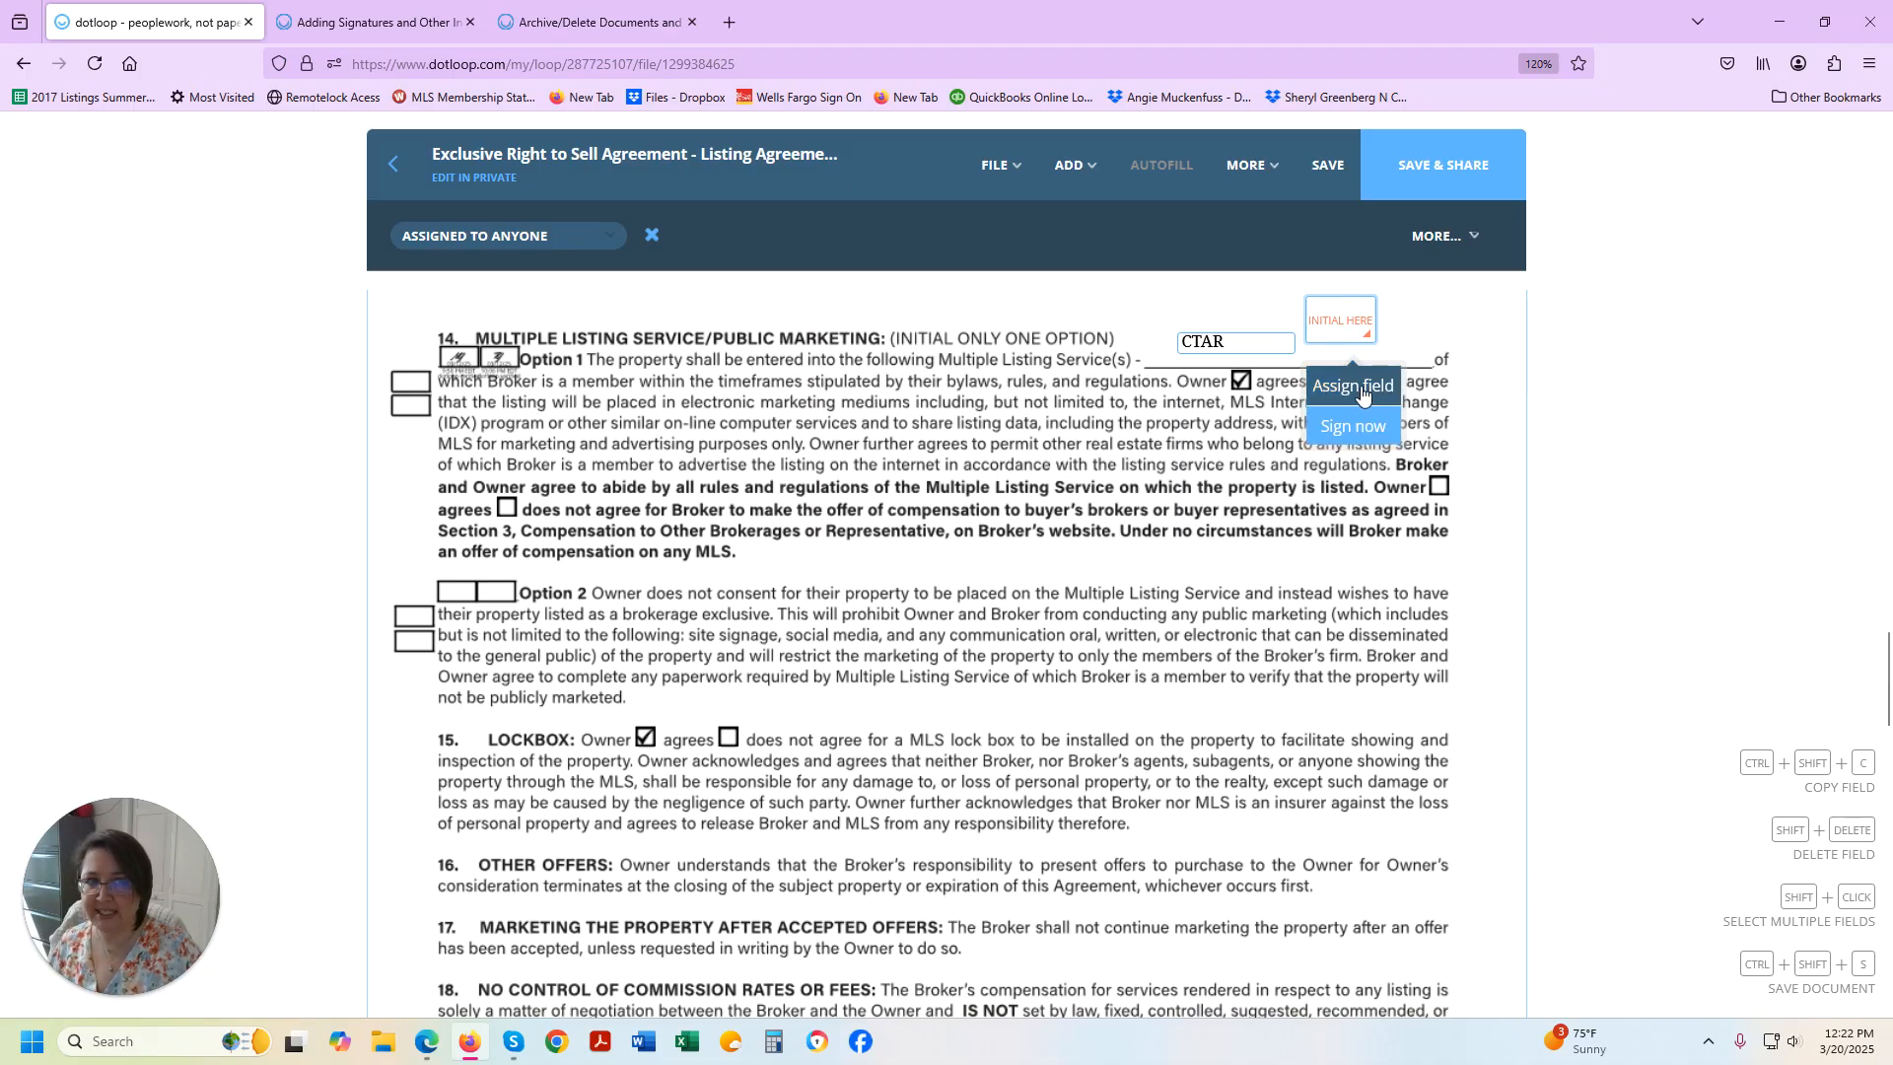
pyautogui.click(1362, 390)
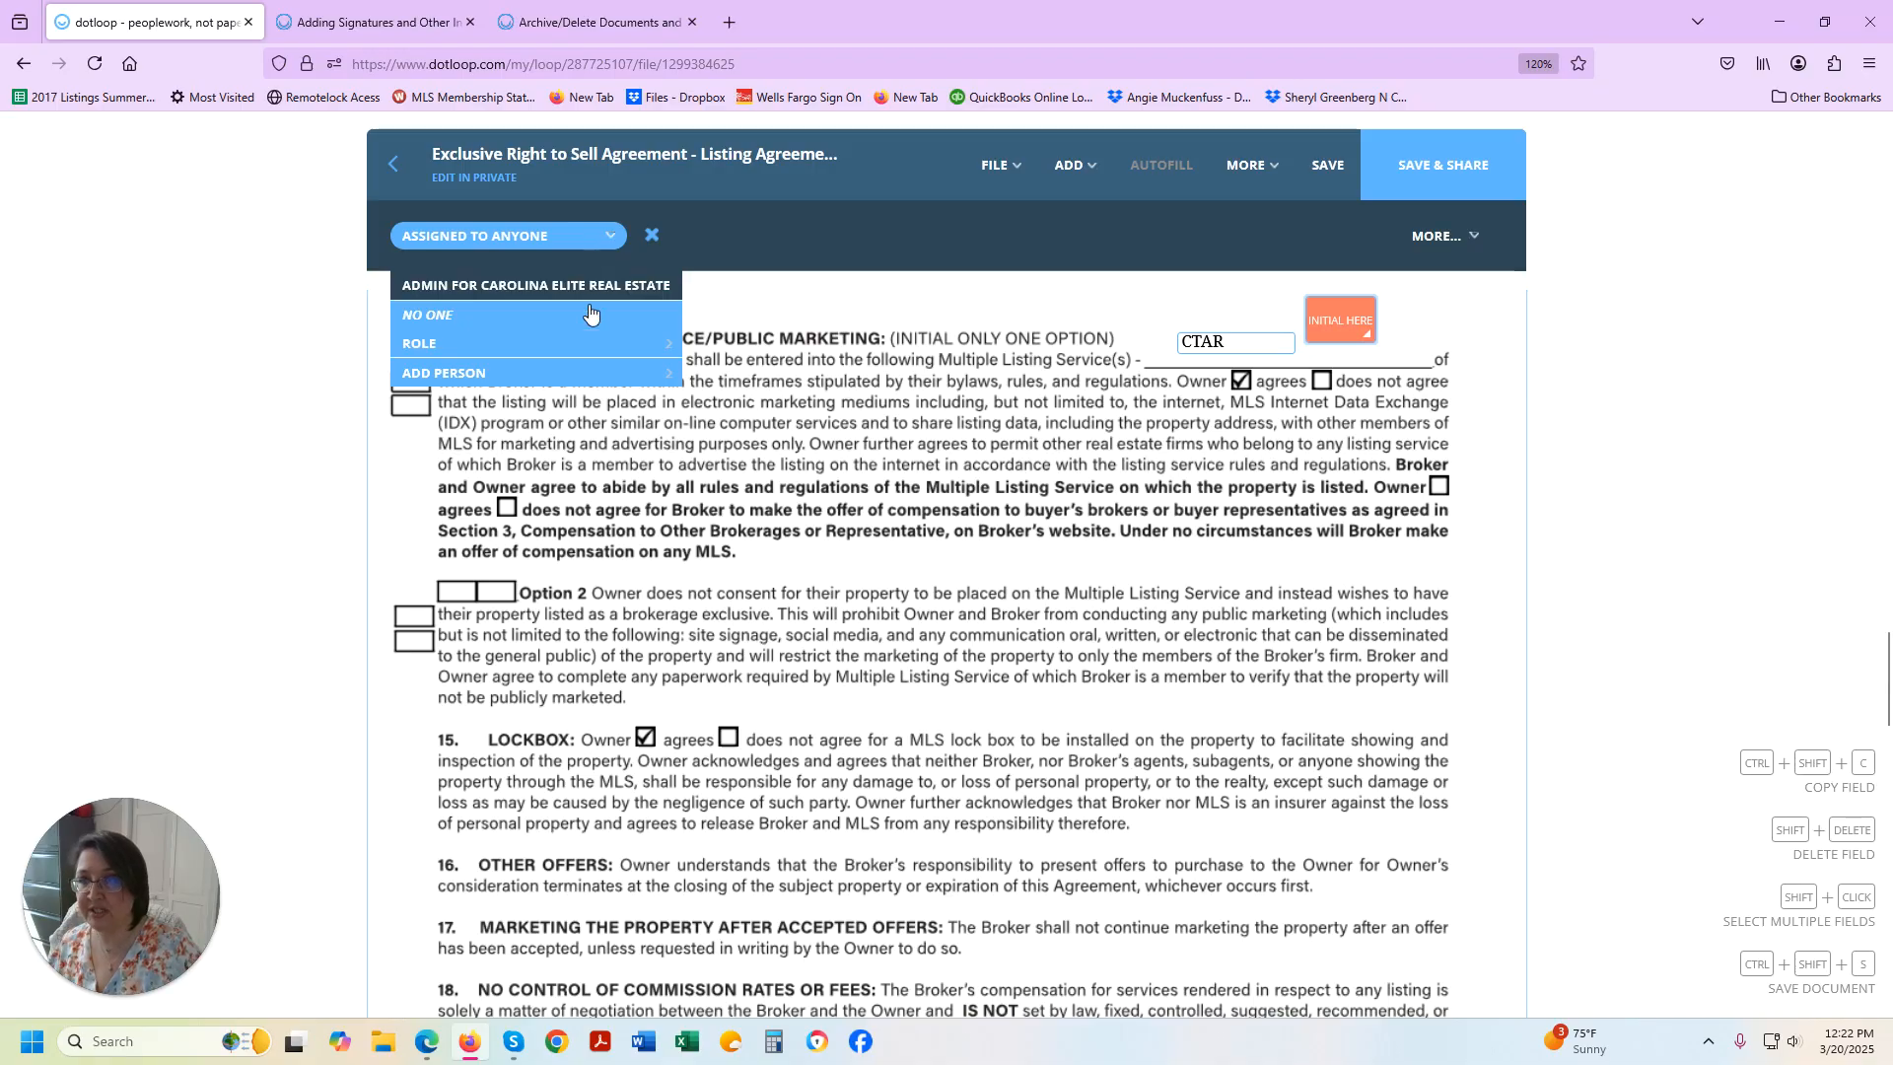
pyautogui.moveTo(584, 347)
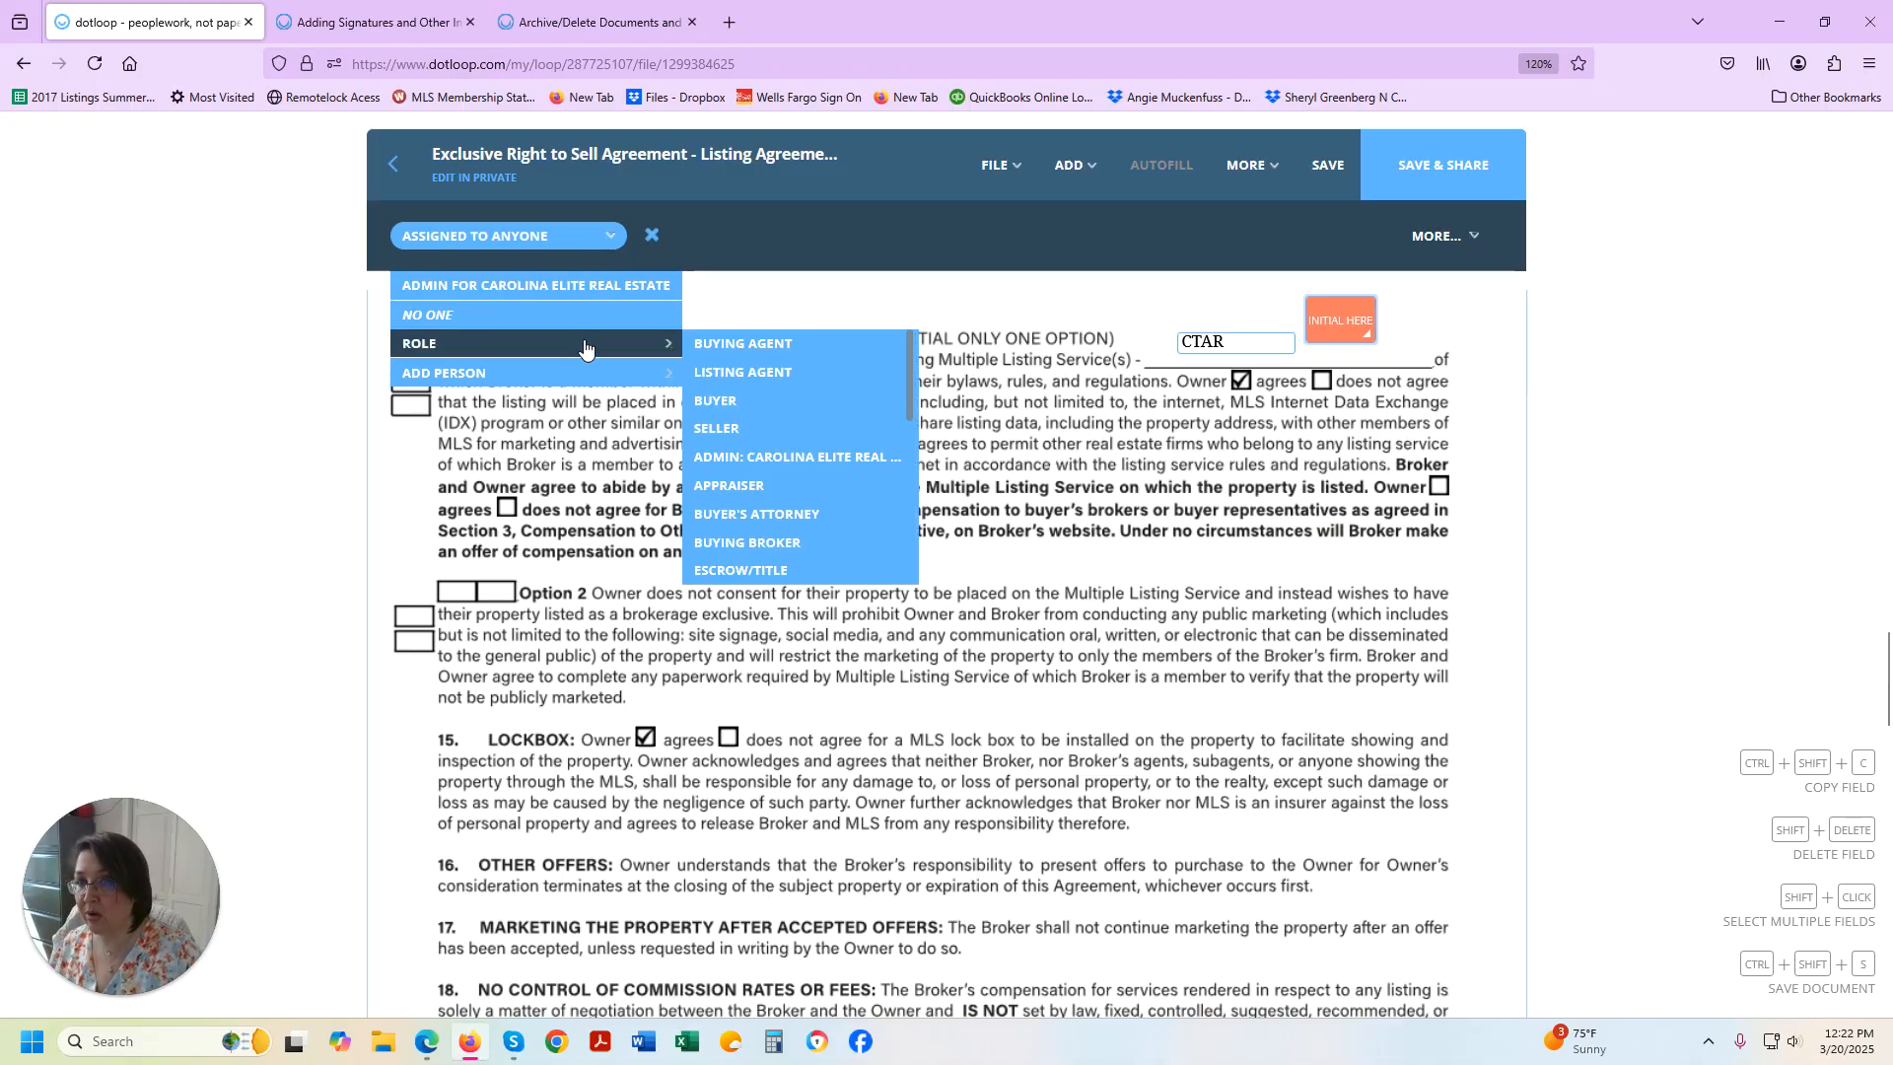
pyautogui.click(785, 430)
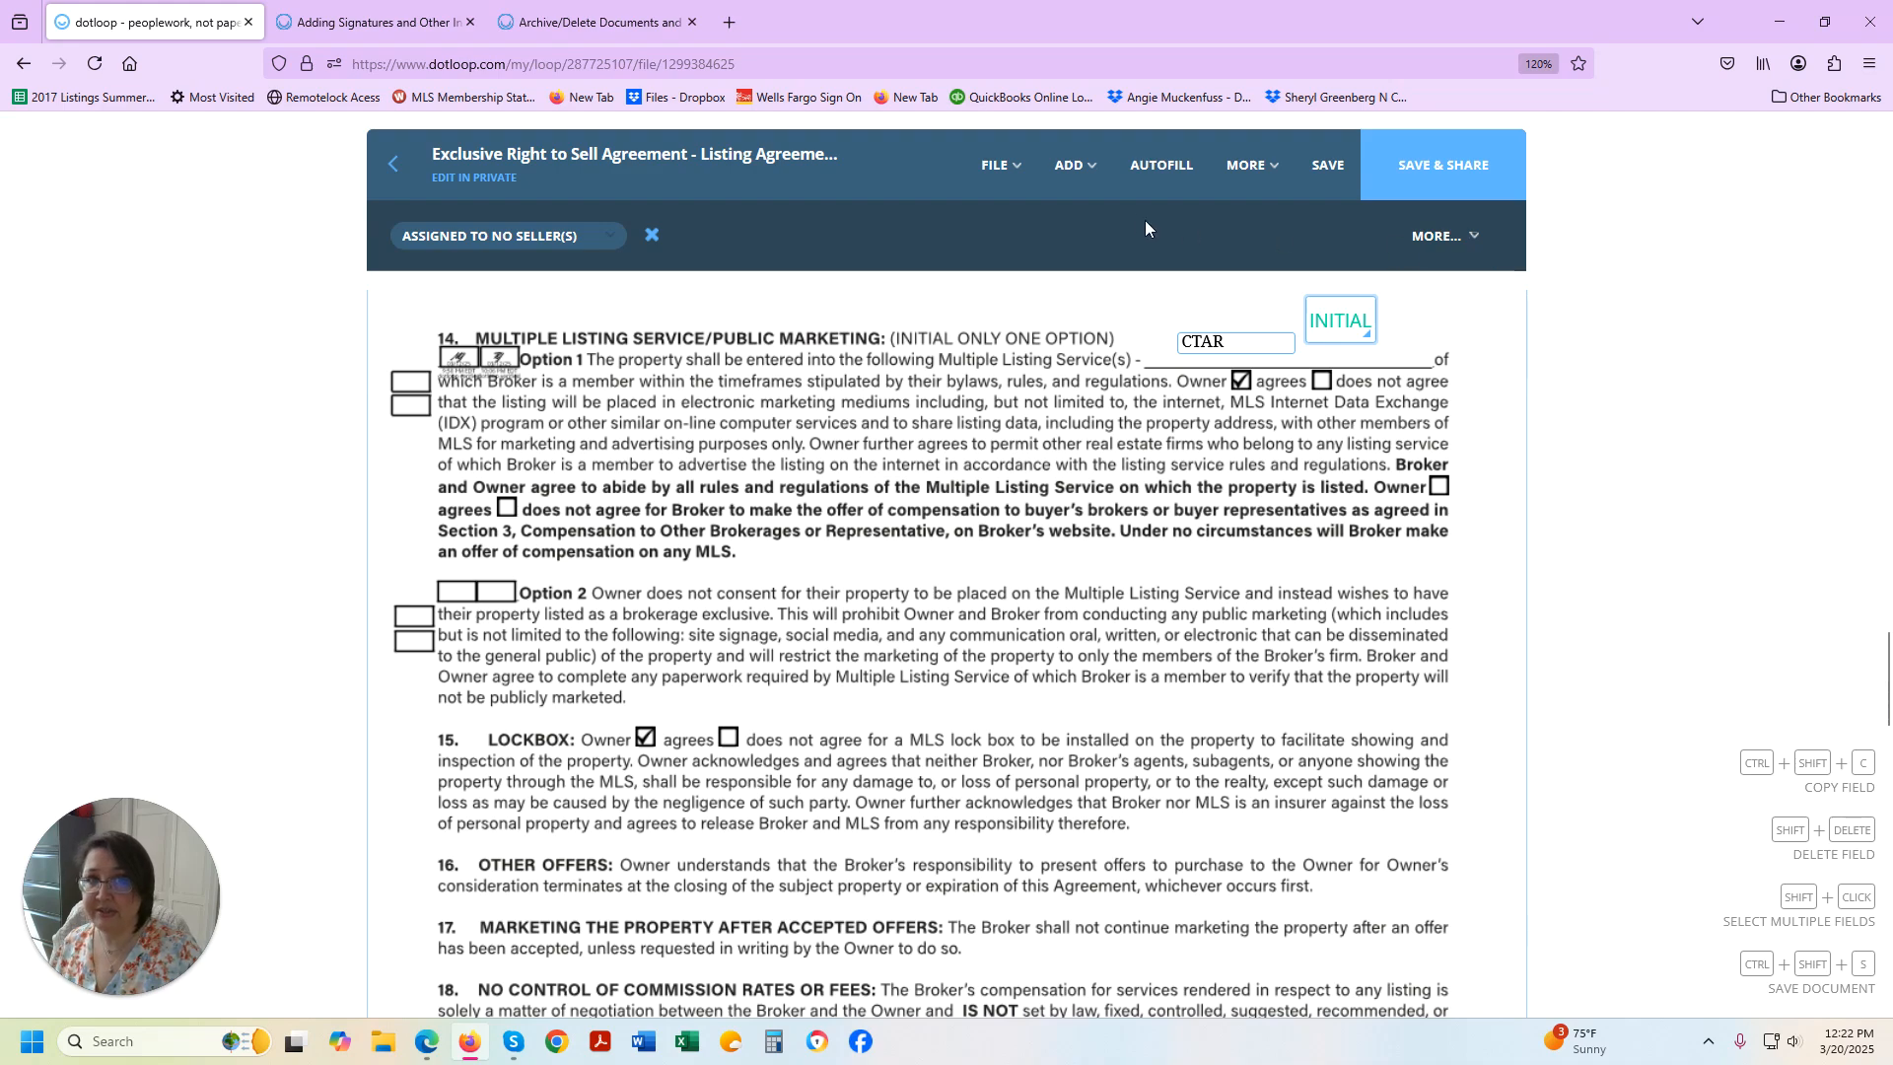
# Add a second initials field next to the first one in section 14, also assigned to the Seller role.
pyautogui.click(1073, 166)
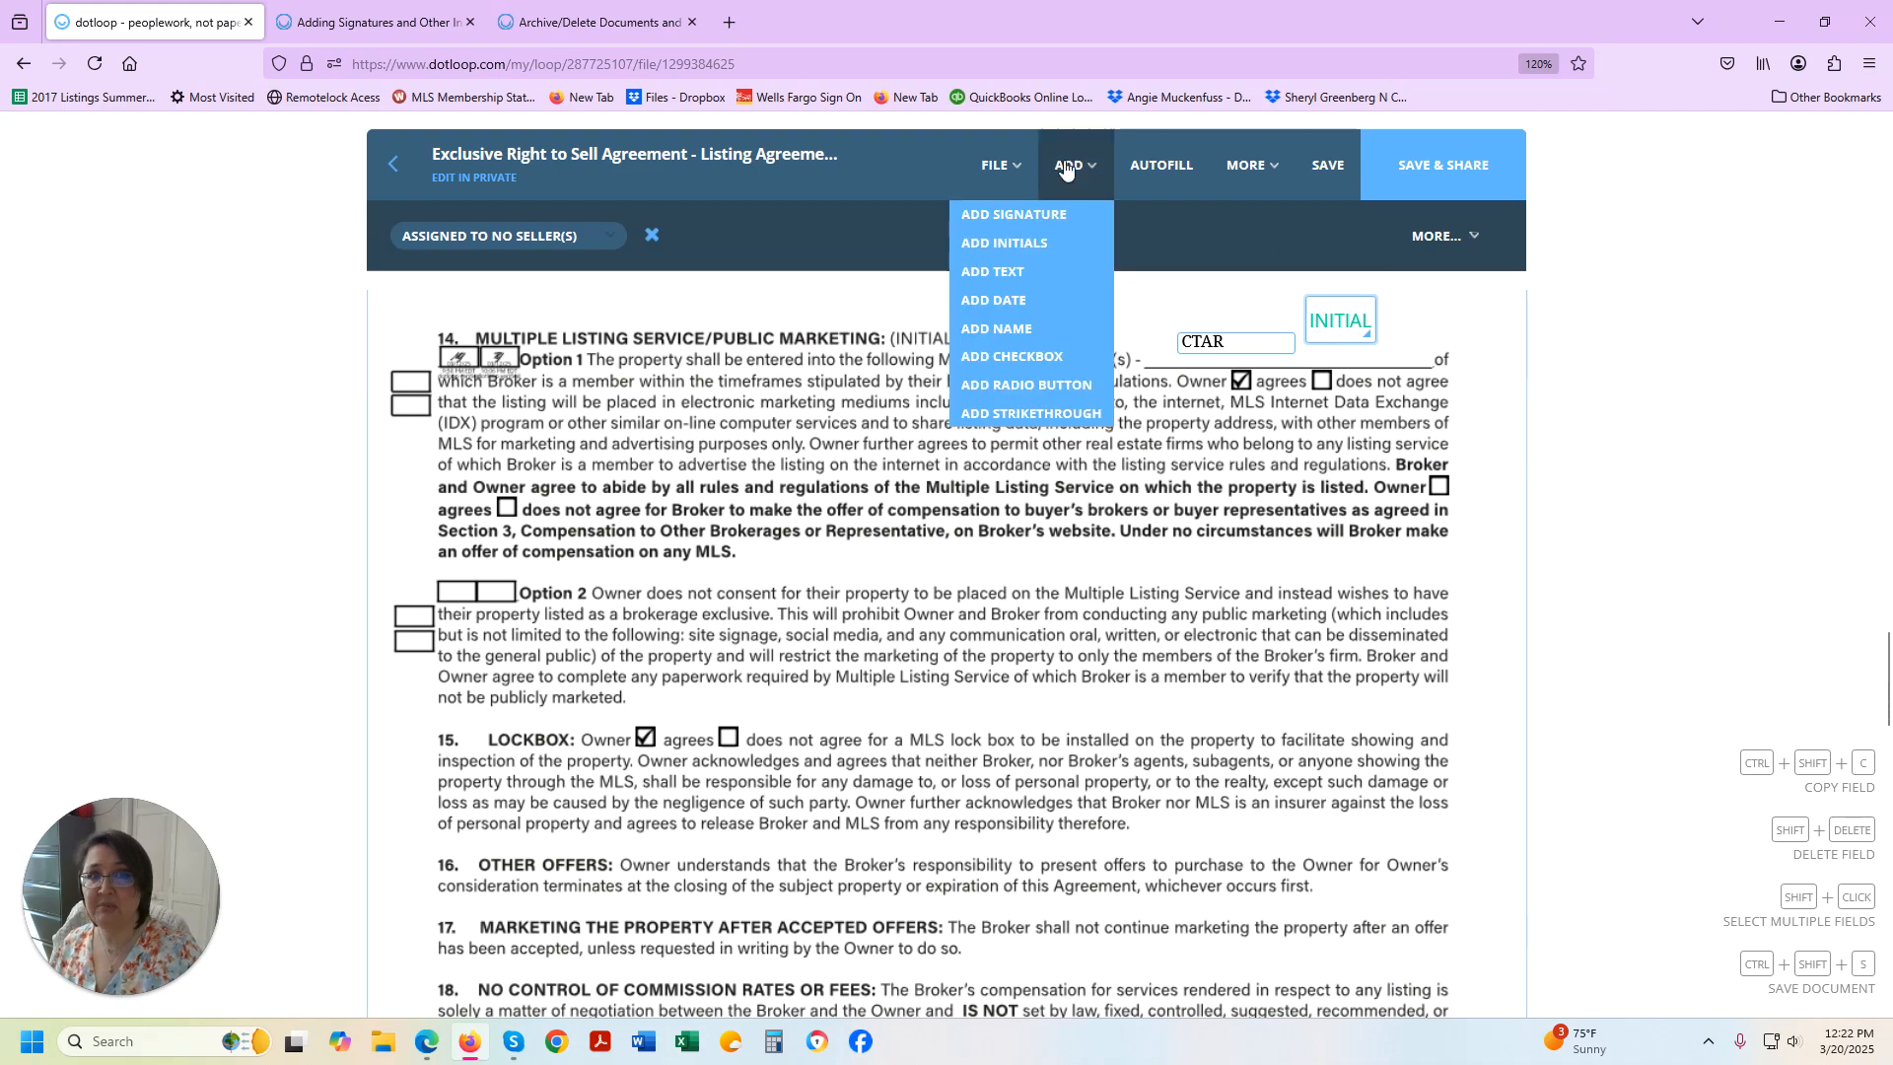
pyautogui.click(1055, 243)
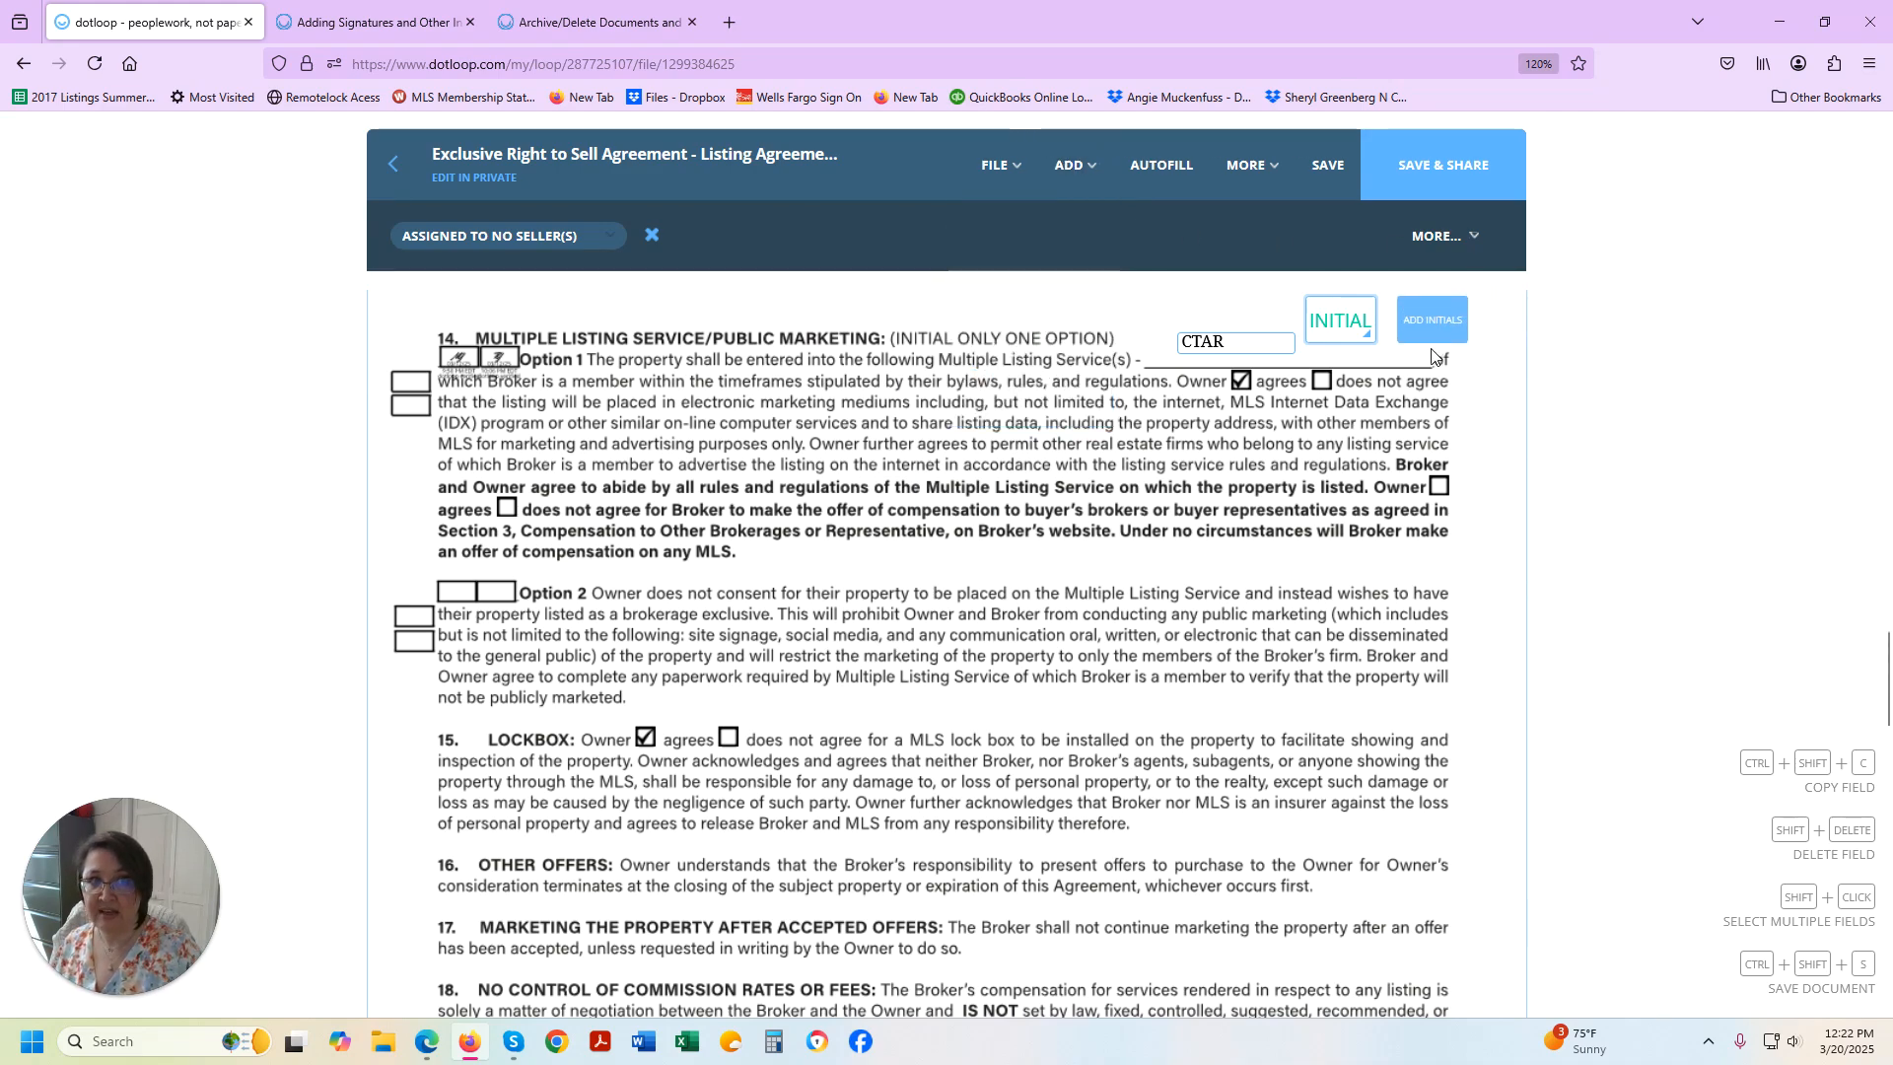
pyautogui.click(1421, 347)
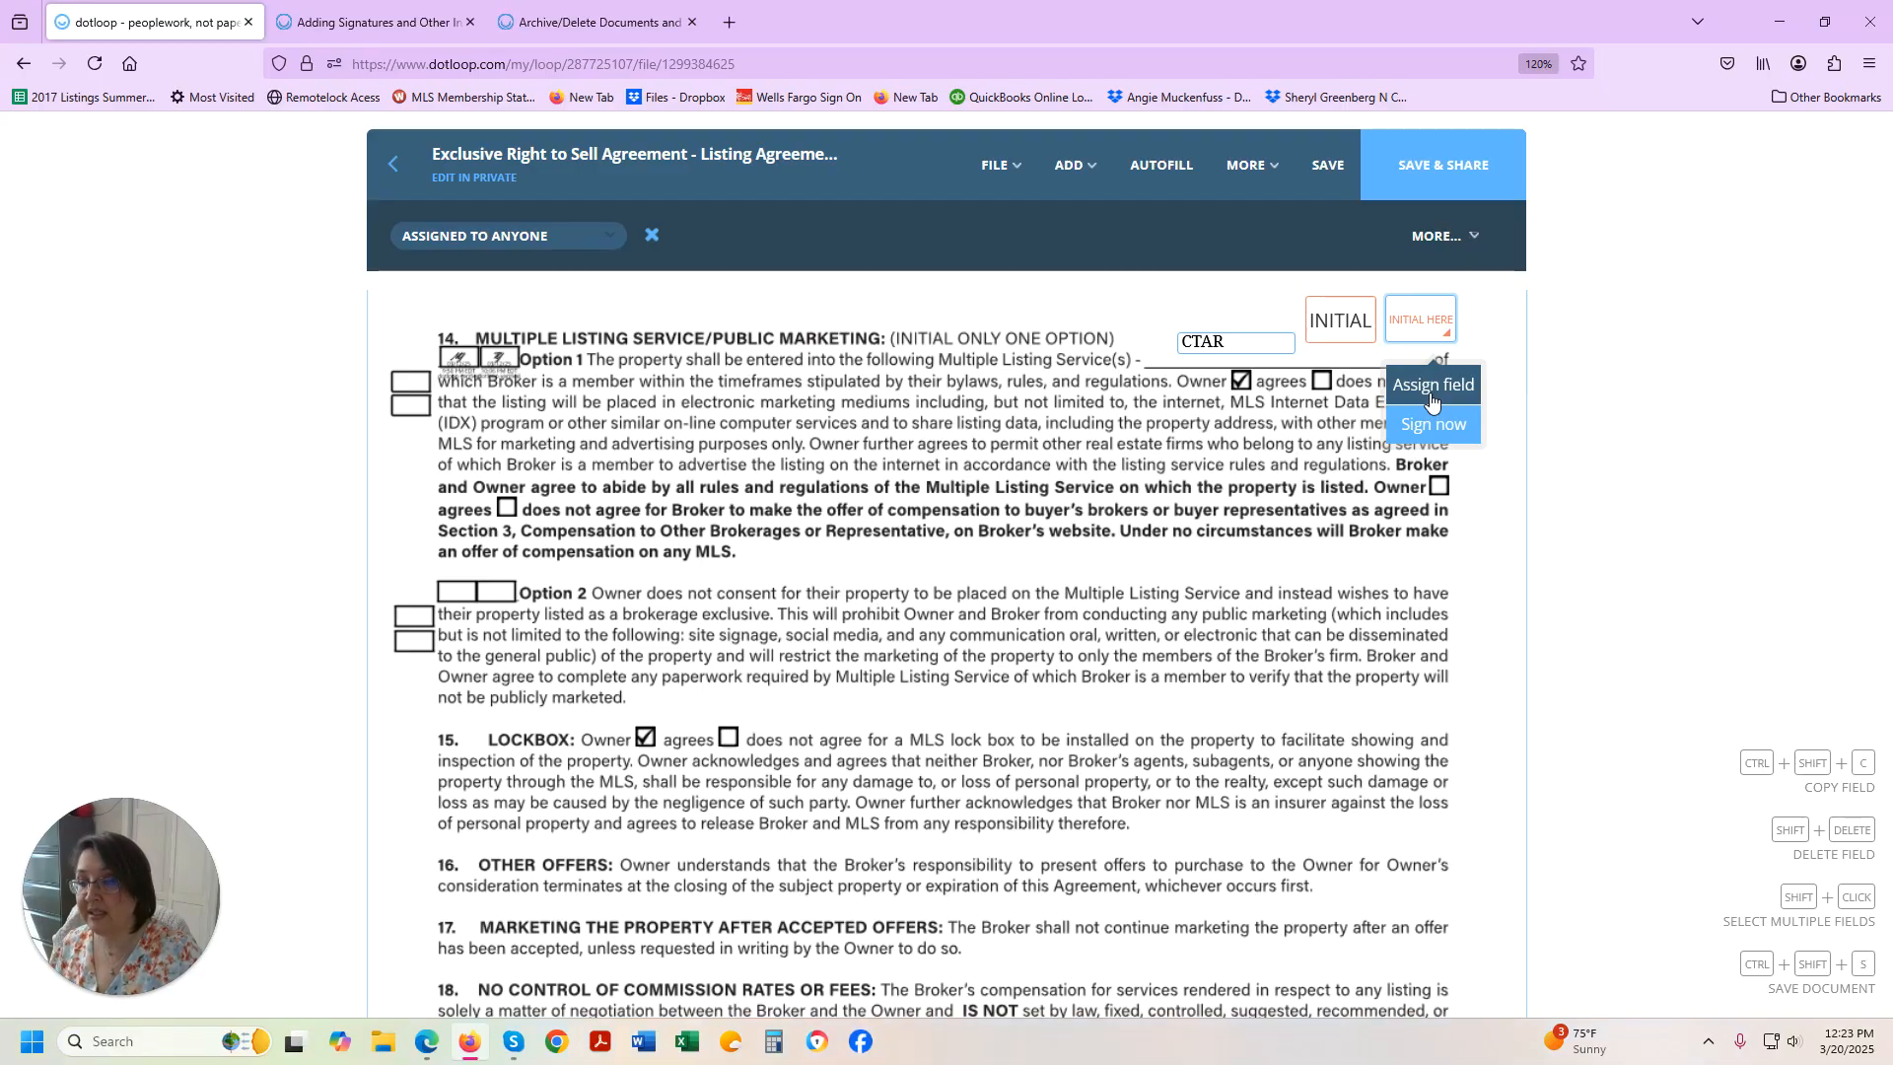
pyautogui.click(1432, 386)
pyautogui.moveTo(579, 345)
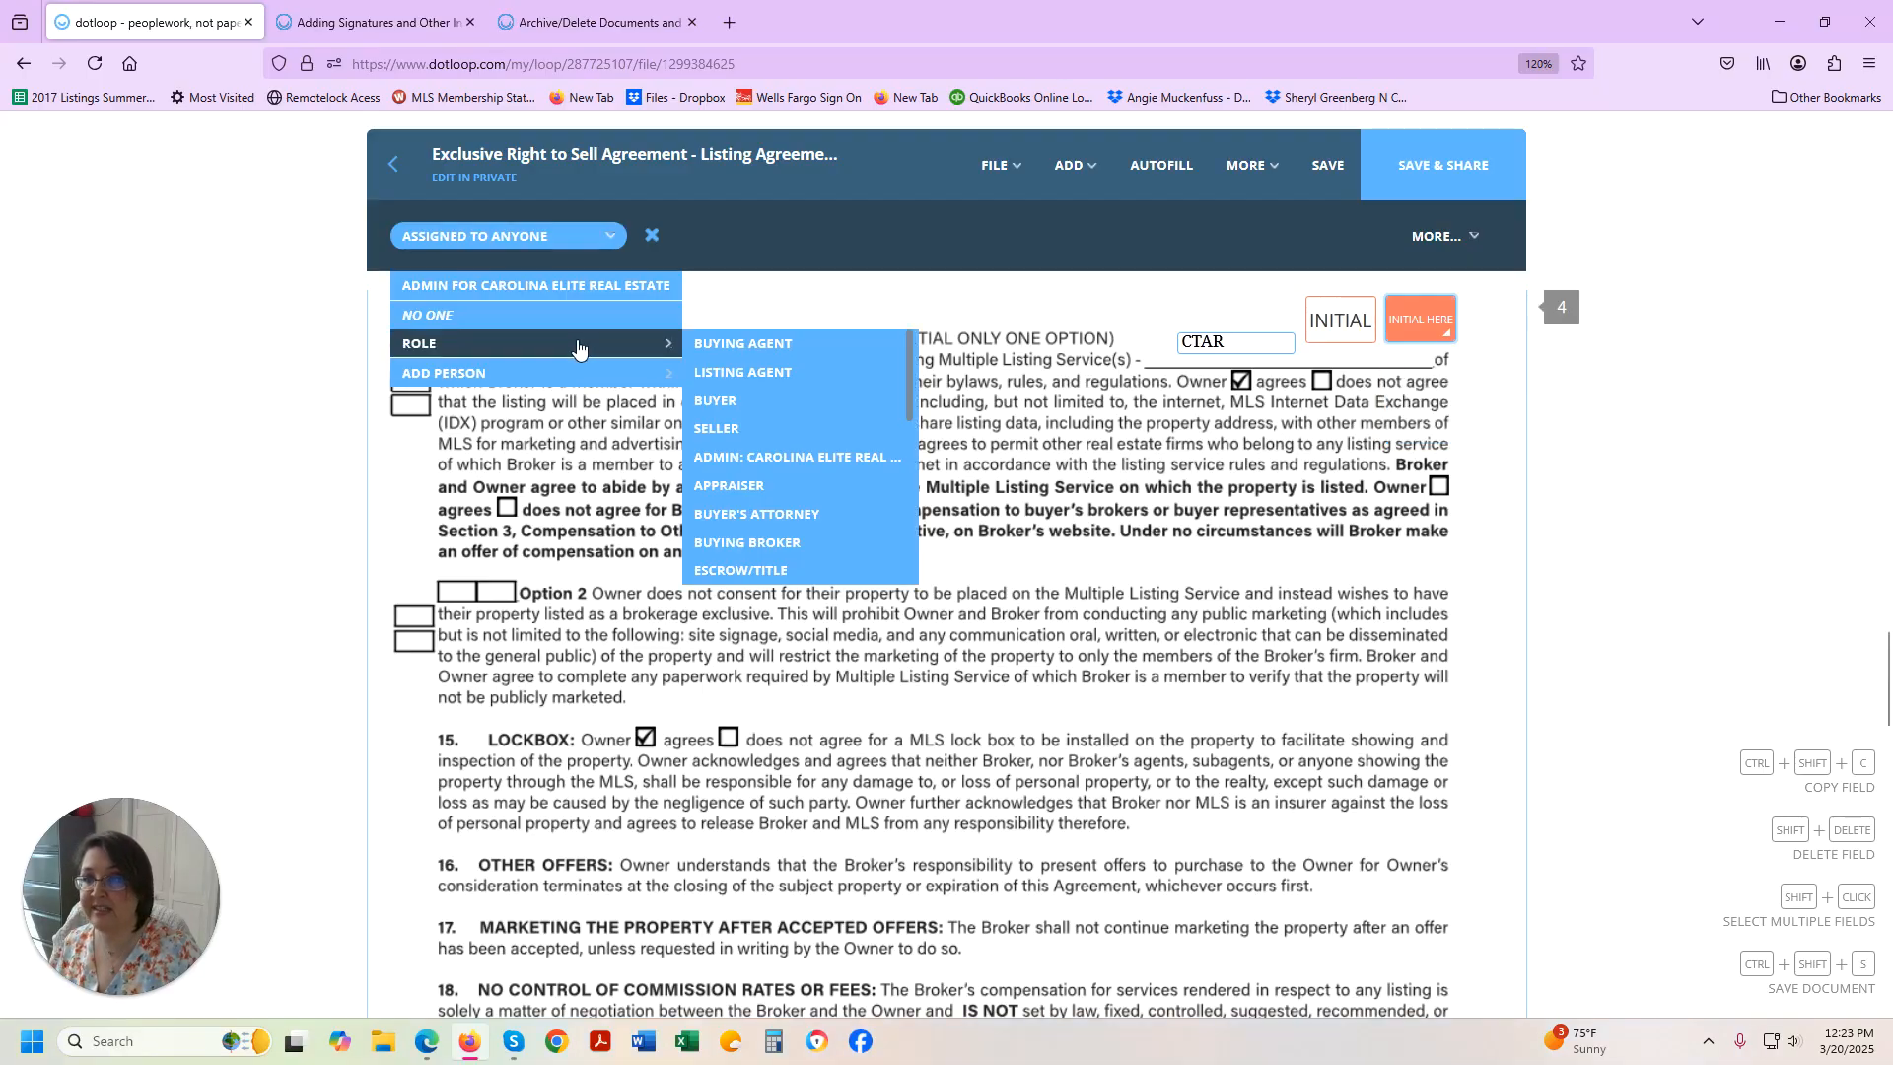
pyautogui.click(801, 431)
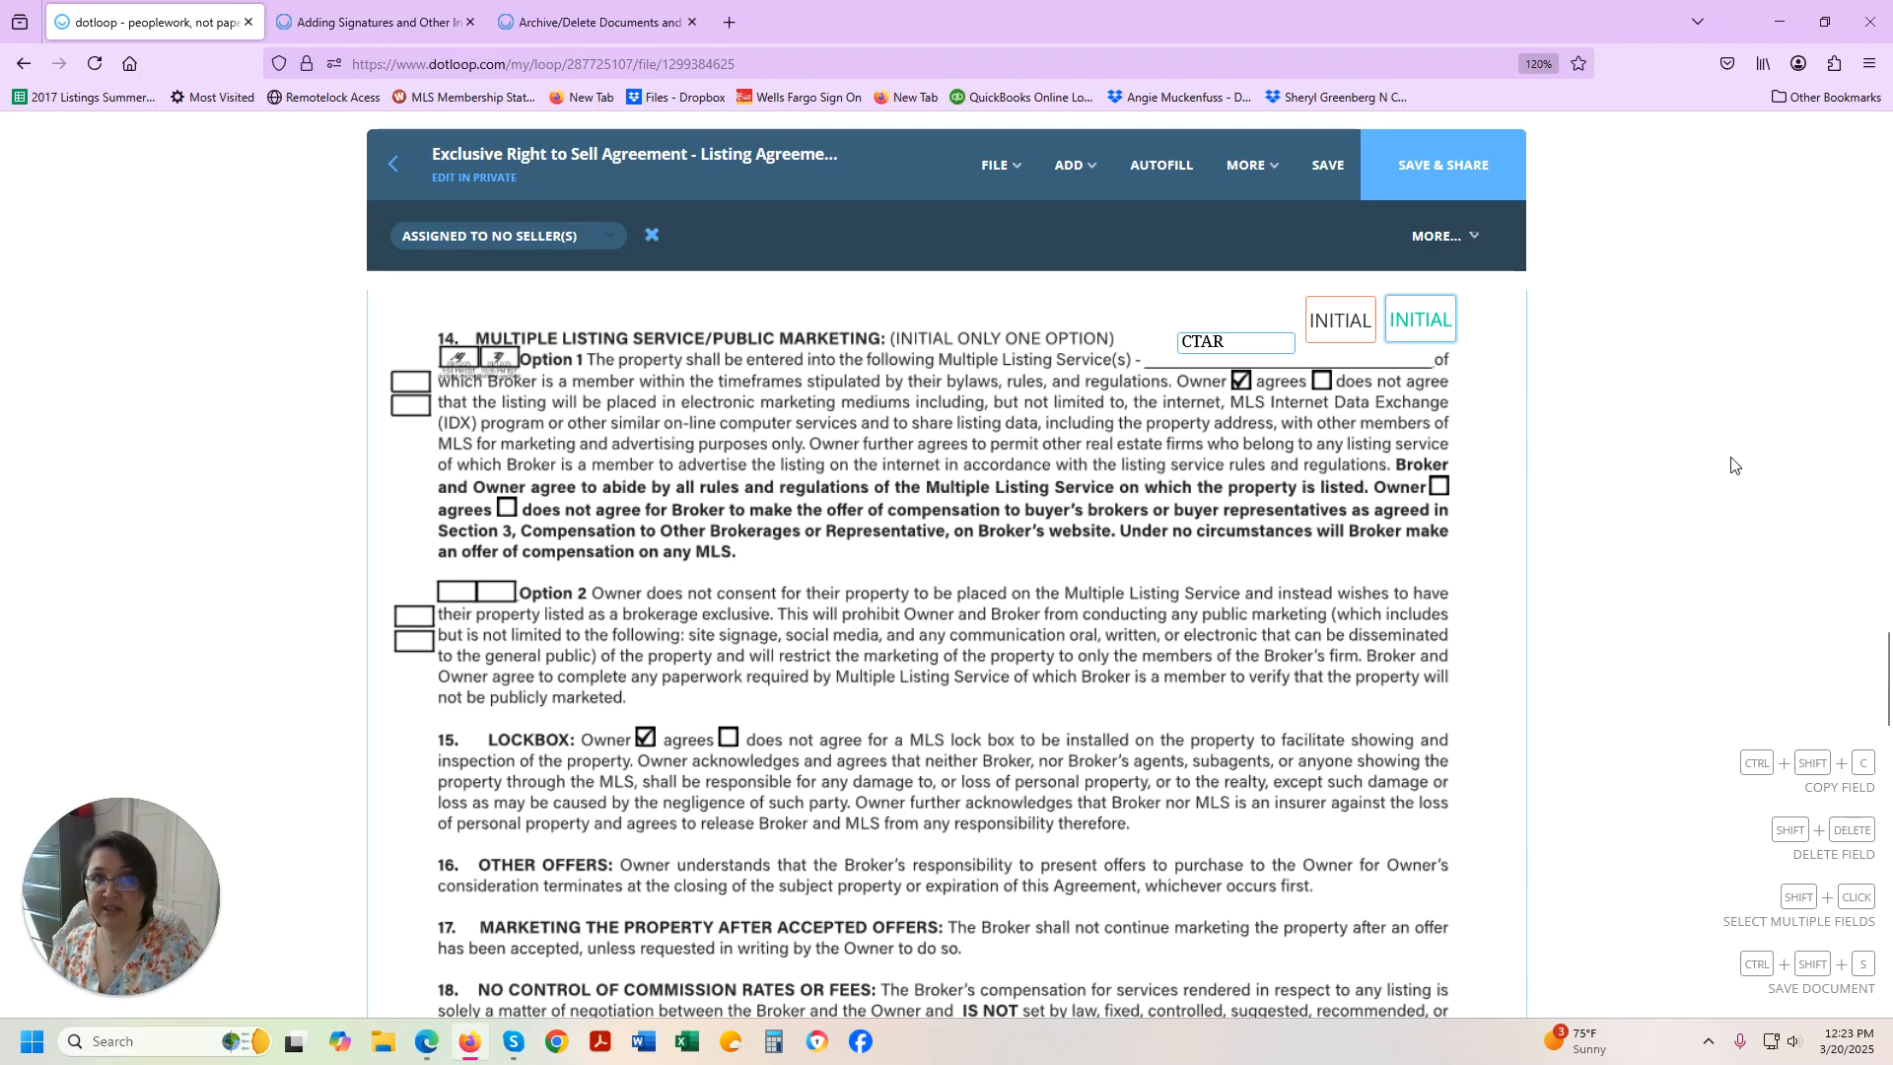
# Save the edited agreement and look at its sharing form without sharing the document.
pyautogui.click(1327, 174)
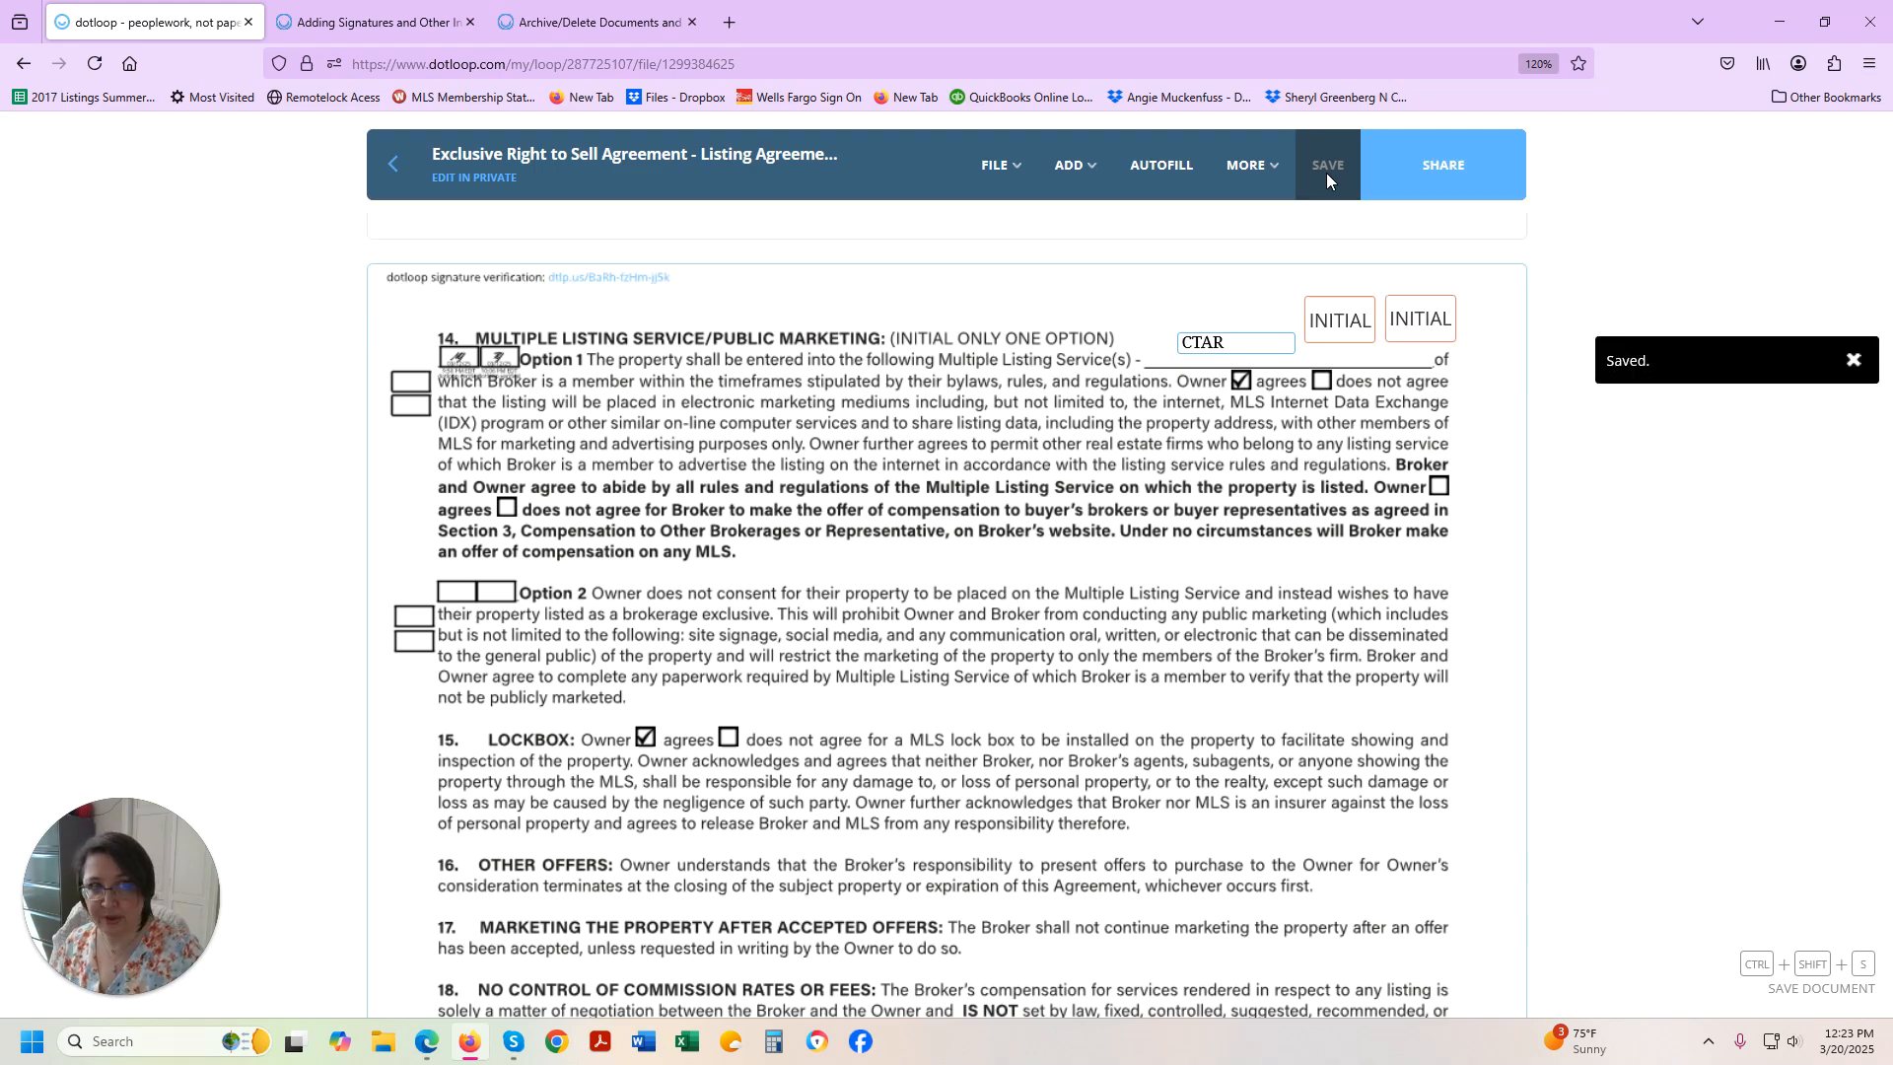
pyautogui.click(1437, 166)
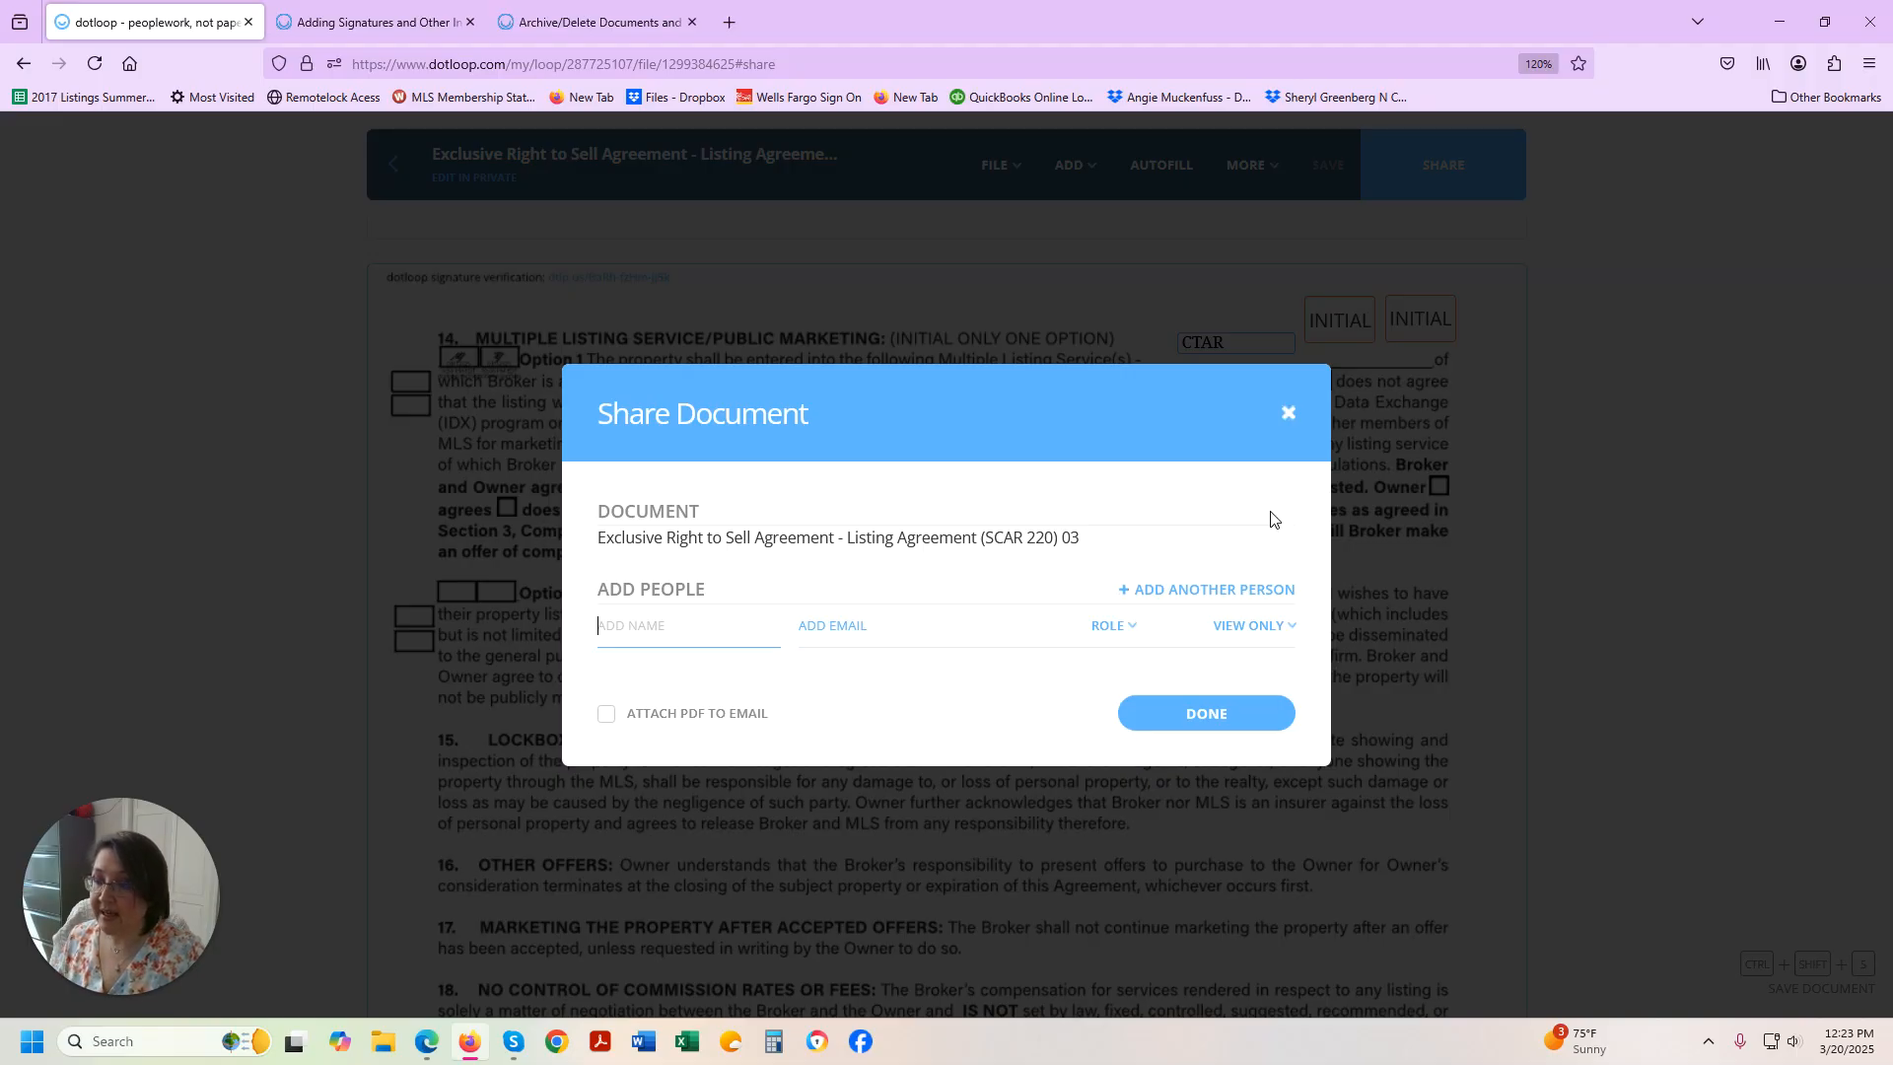
pyautogui.click(1295, 413)
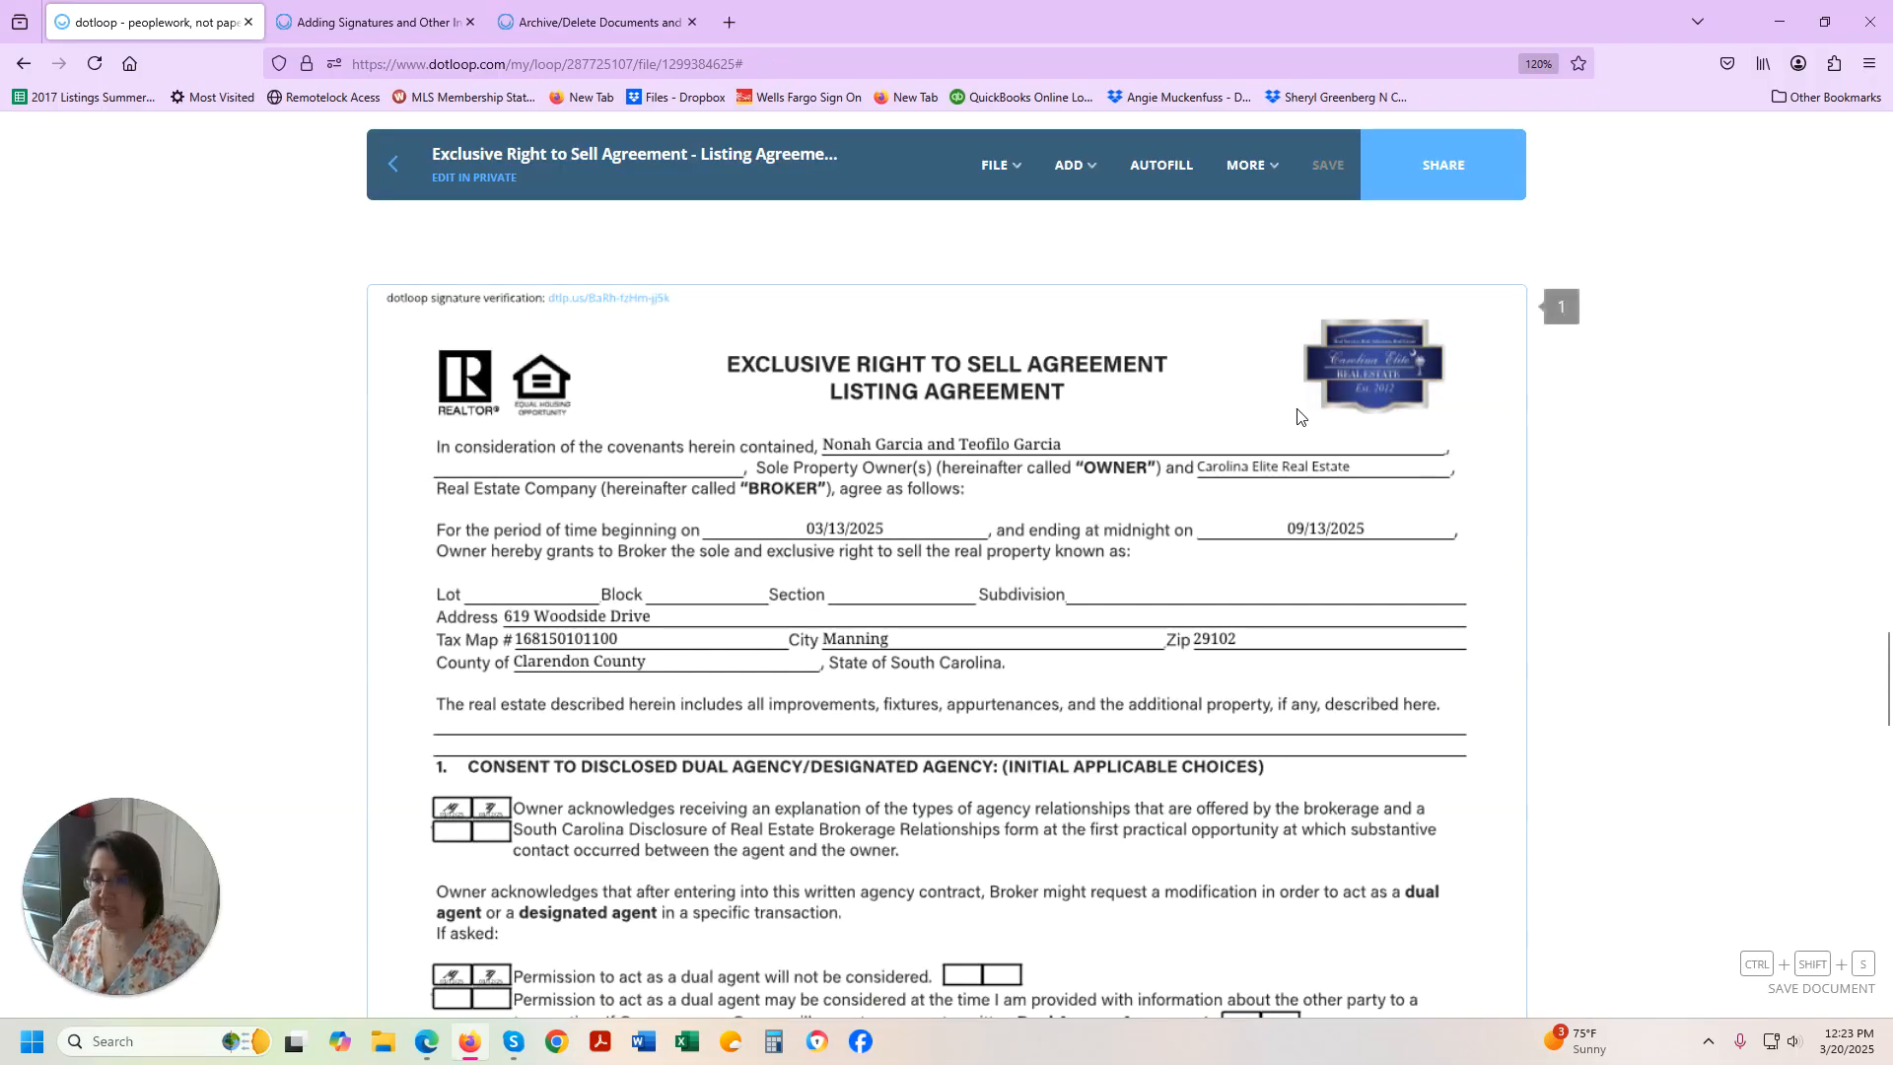
# Return to the loop's document list and archive the returned Exclusive Right to Sell Agreement in Listing Documents.
pyautogui.click(372, 185)
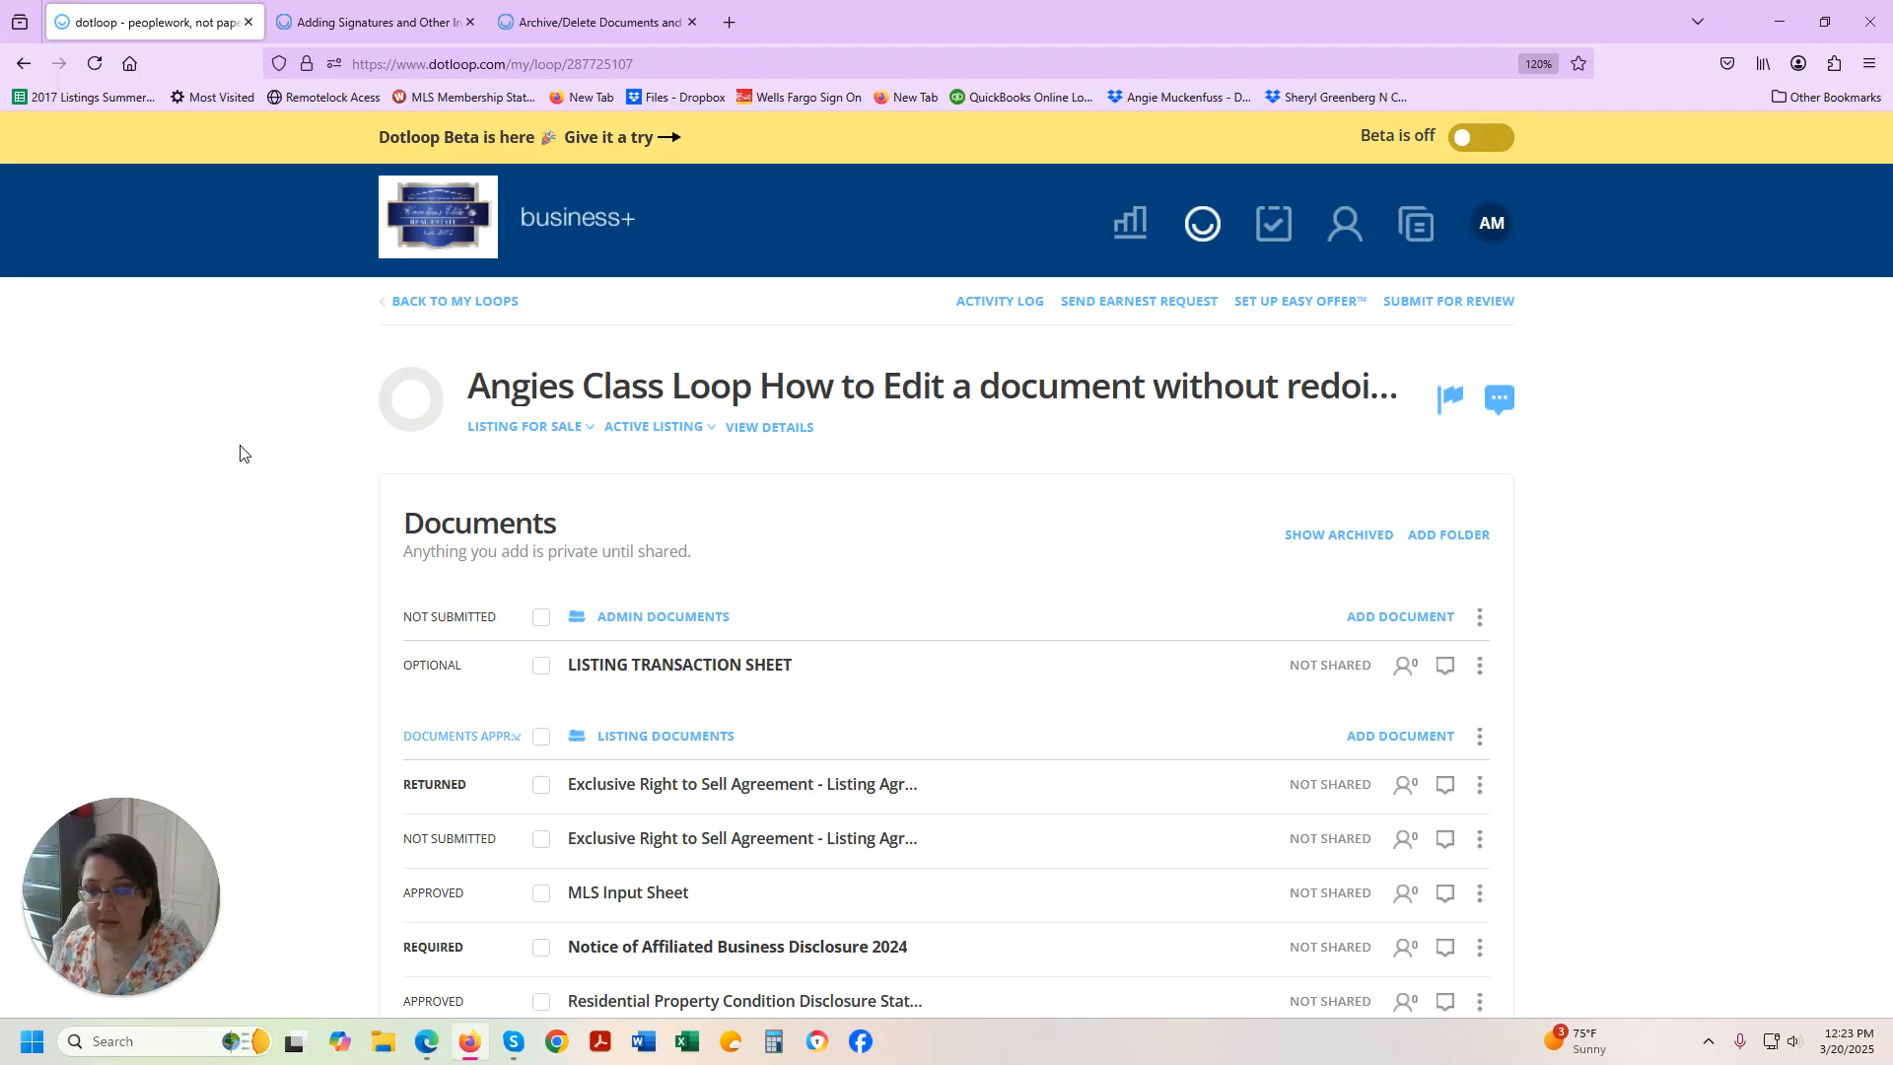
pyautogui.scroll(-3, 246, 456)
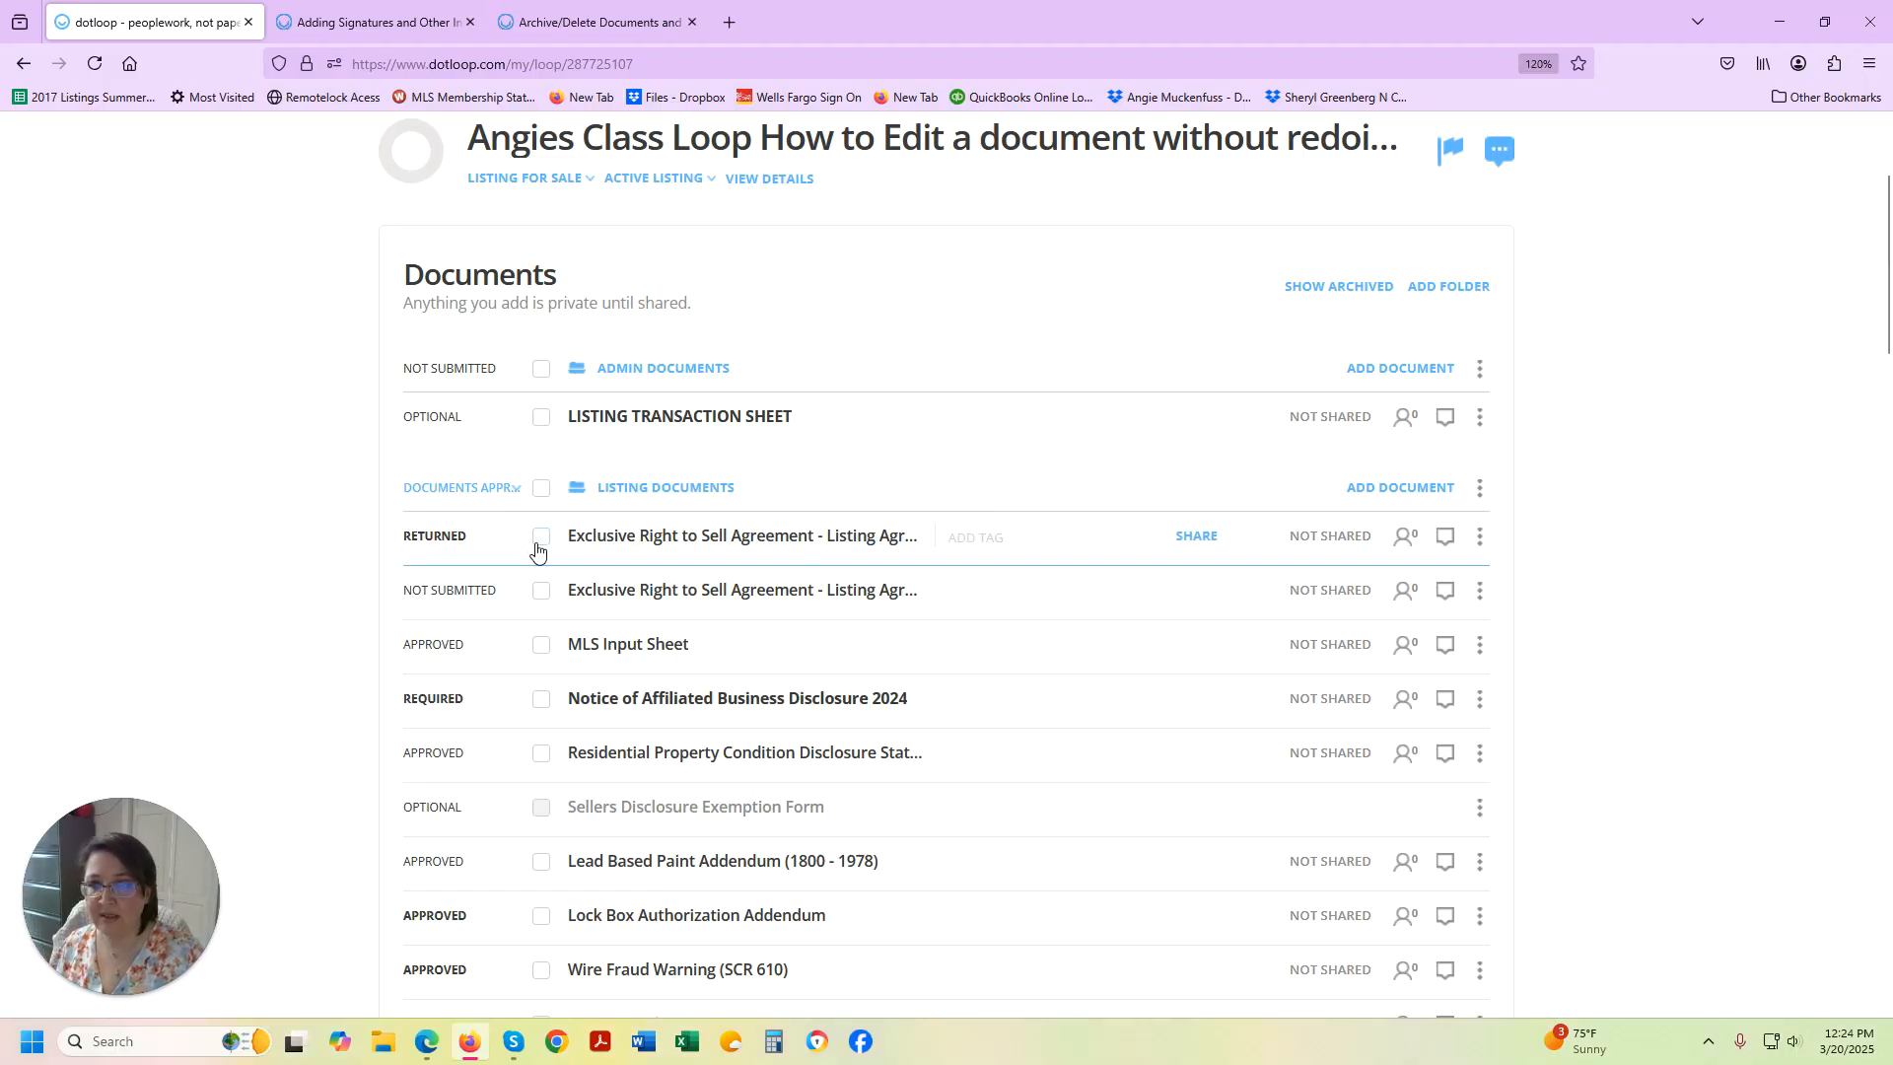
pyautogui.moveTo(407, 528)
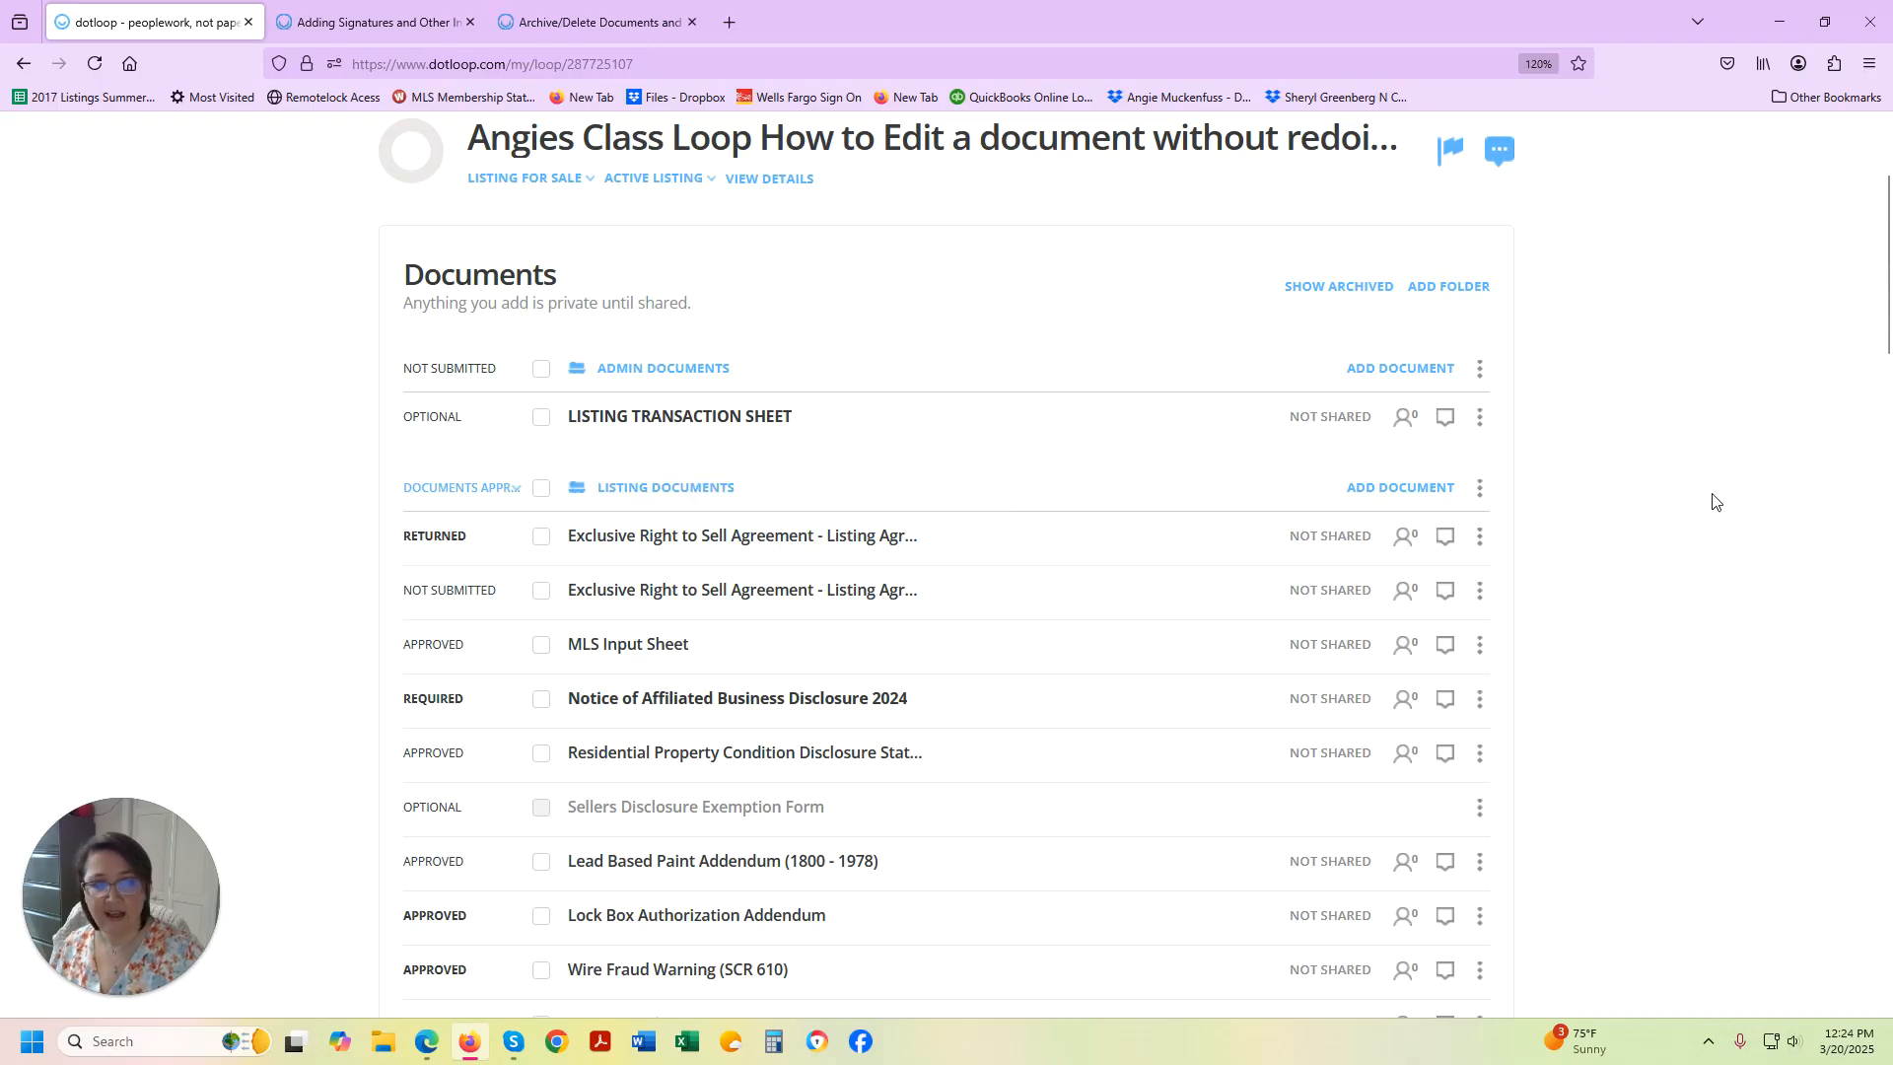
pyautogui.click(1480, 538)
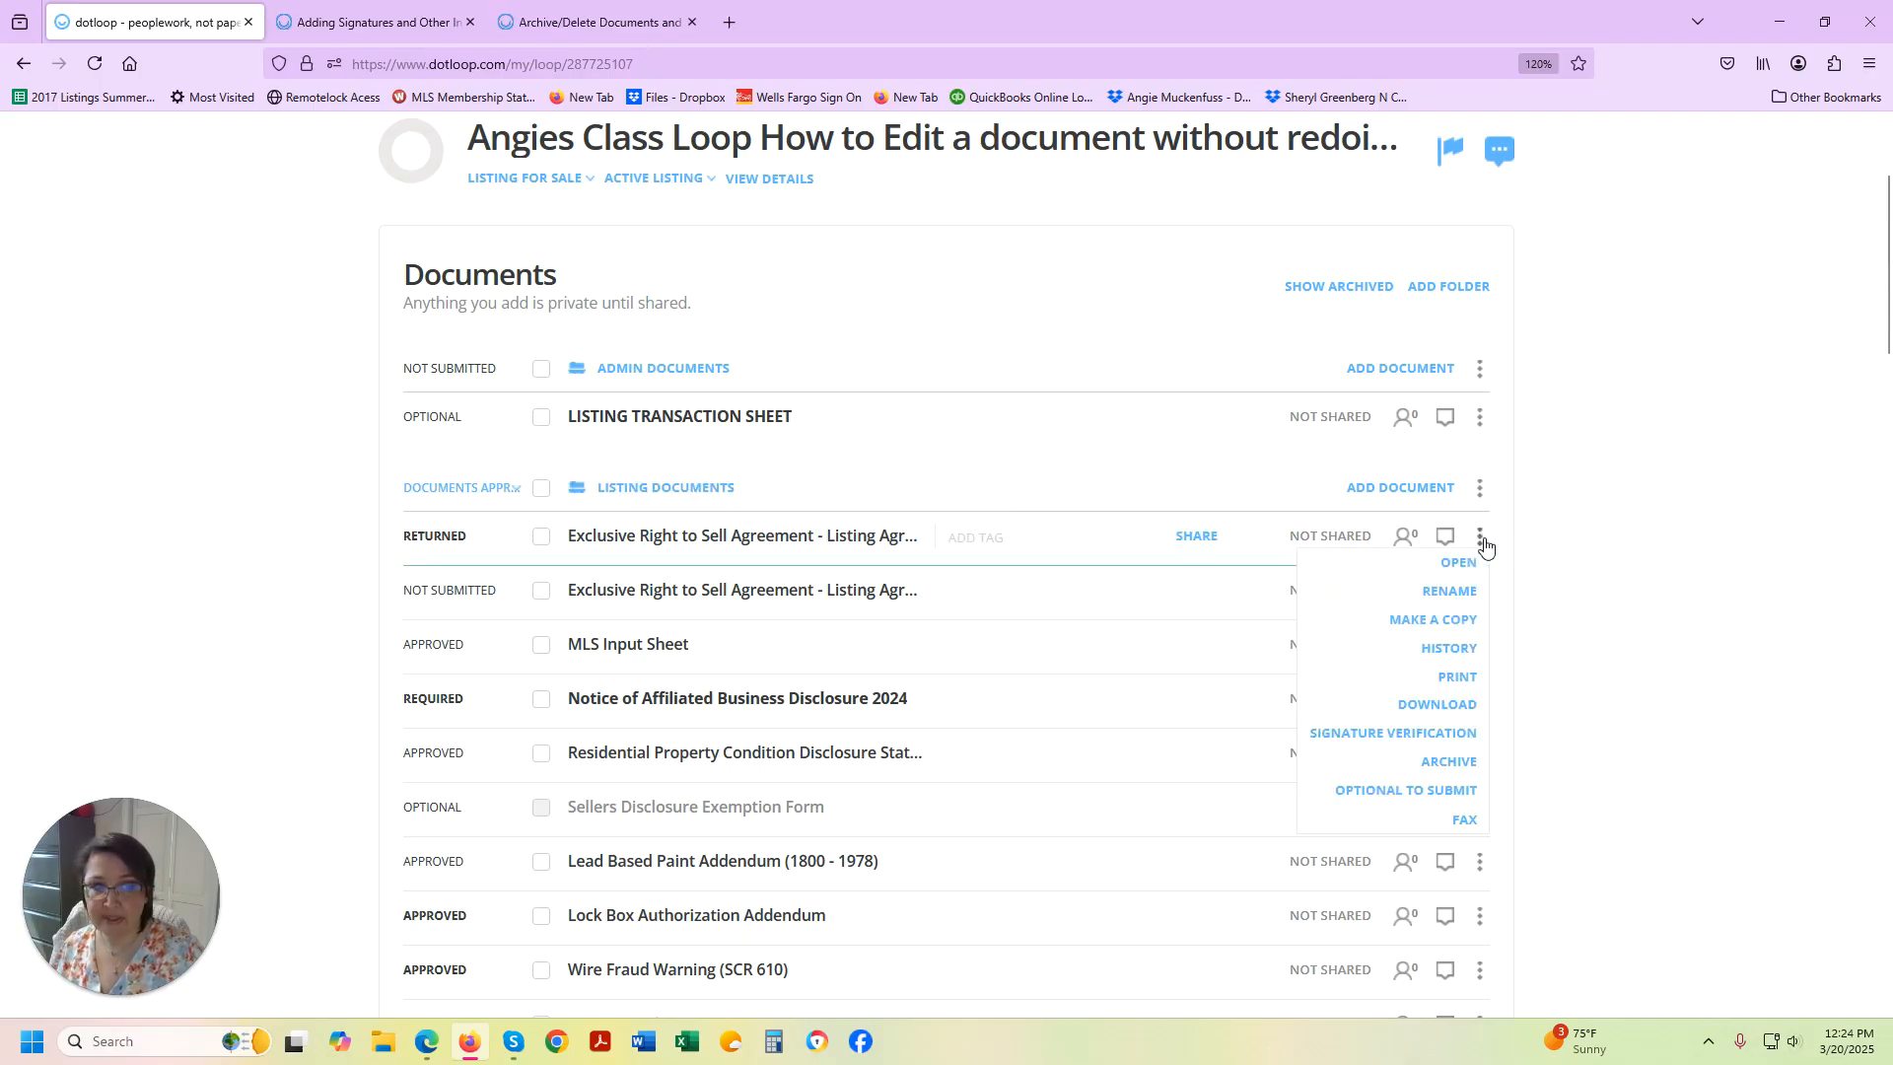
pyautogui.click(1446, 762)
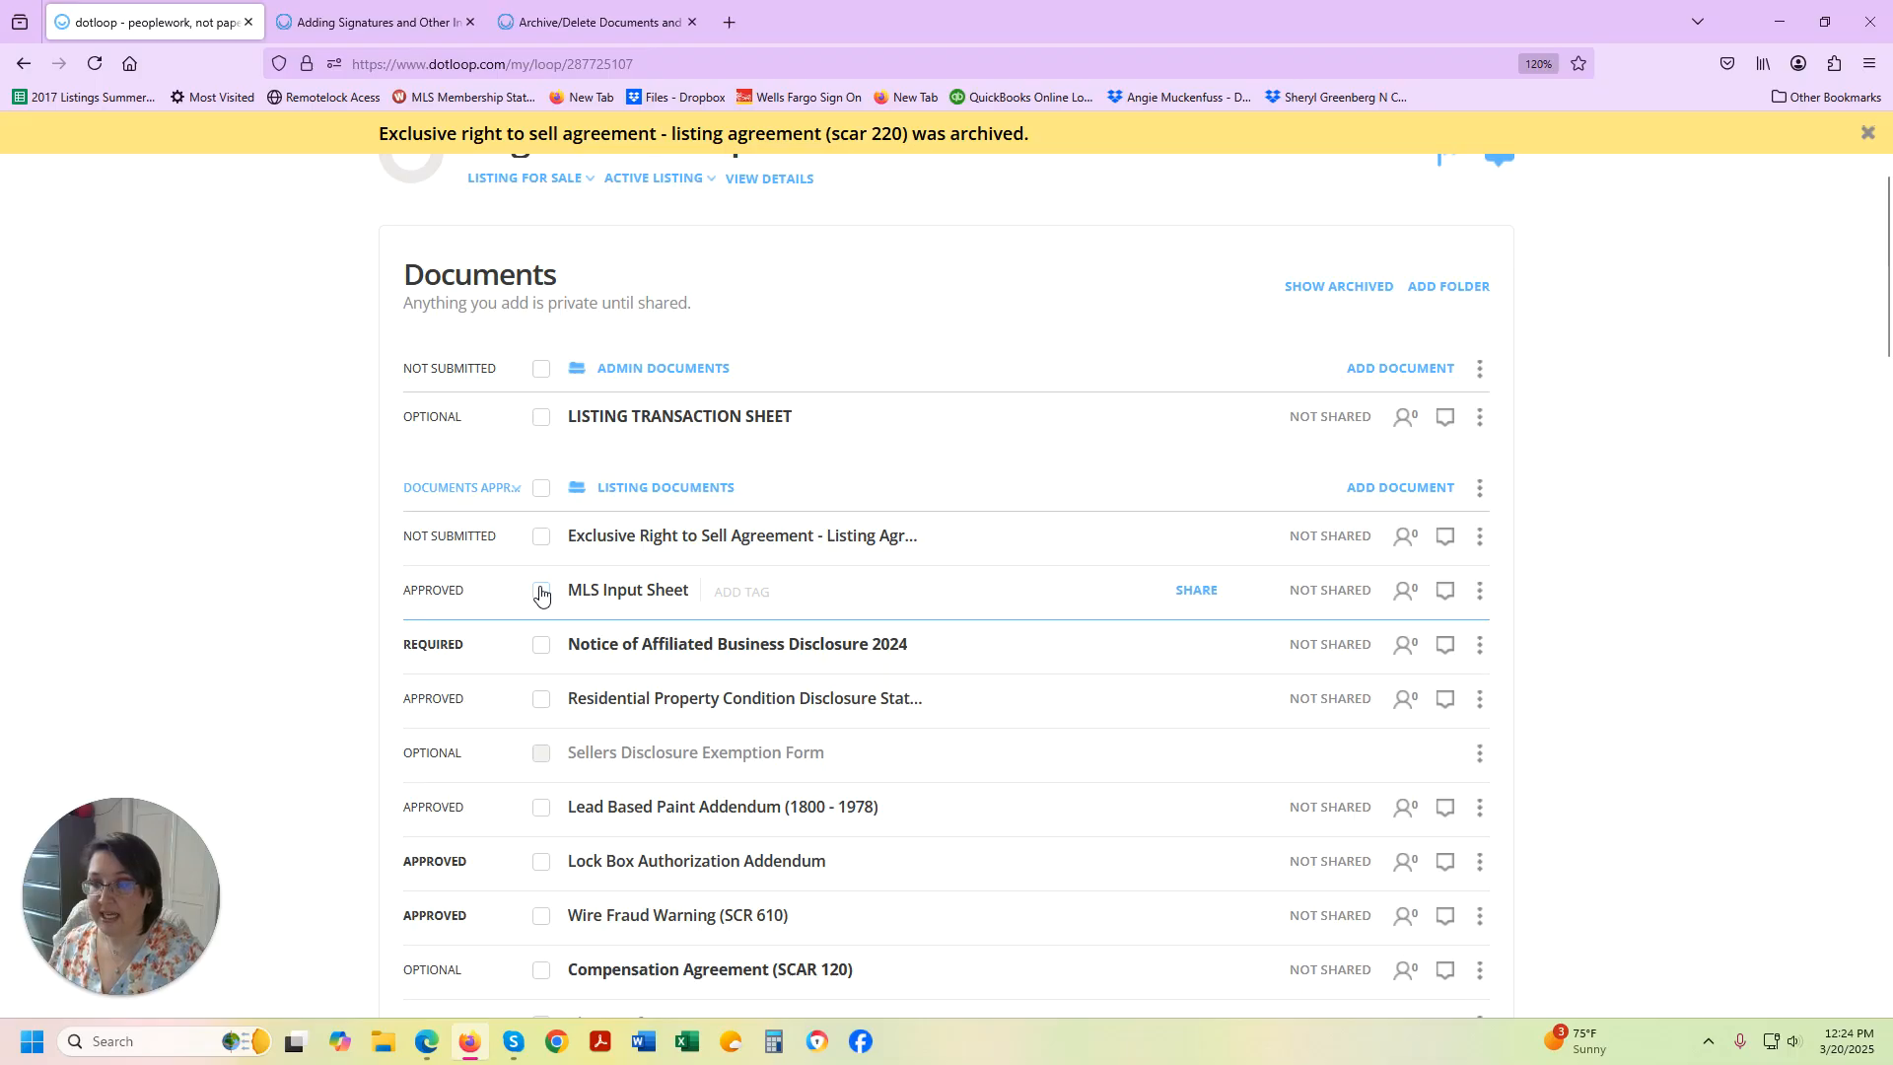
# Archive the approved MLS Input Sheet in the Listing Documents folder.
pyautogui.click(540, 592)
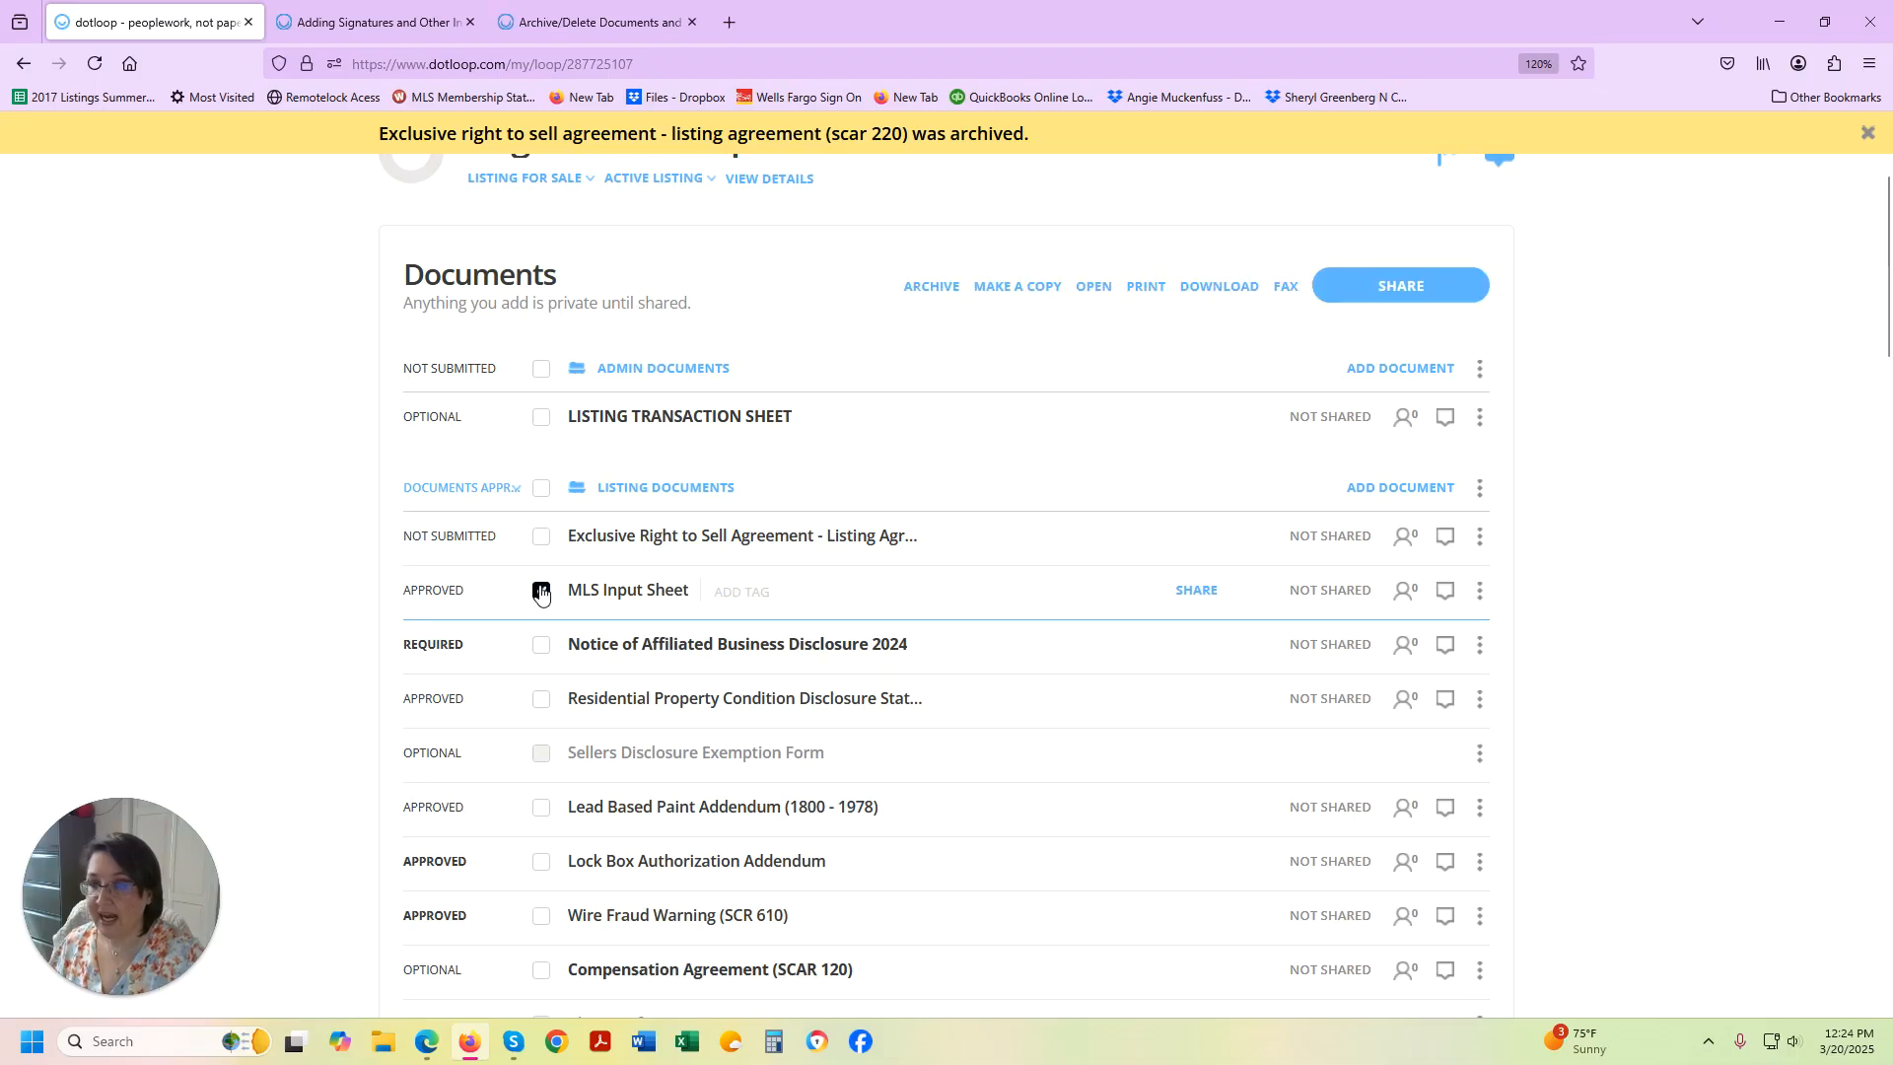
pyautogui.click(1480, 593)
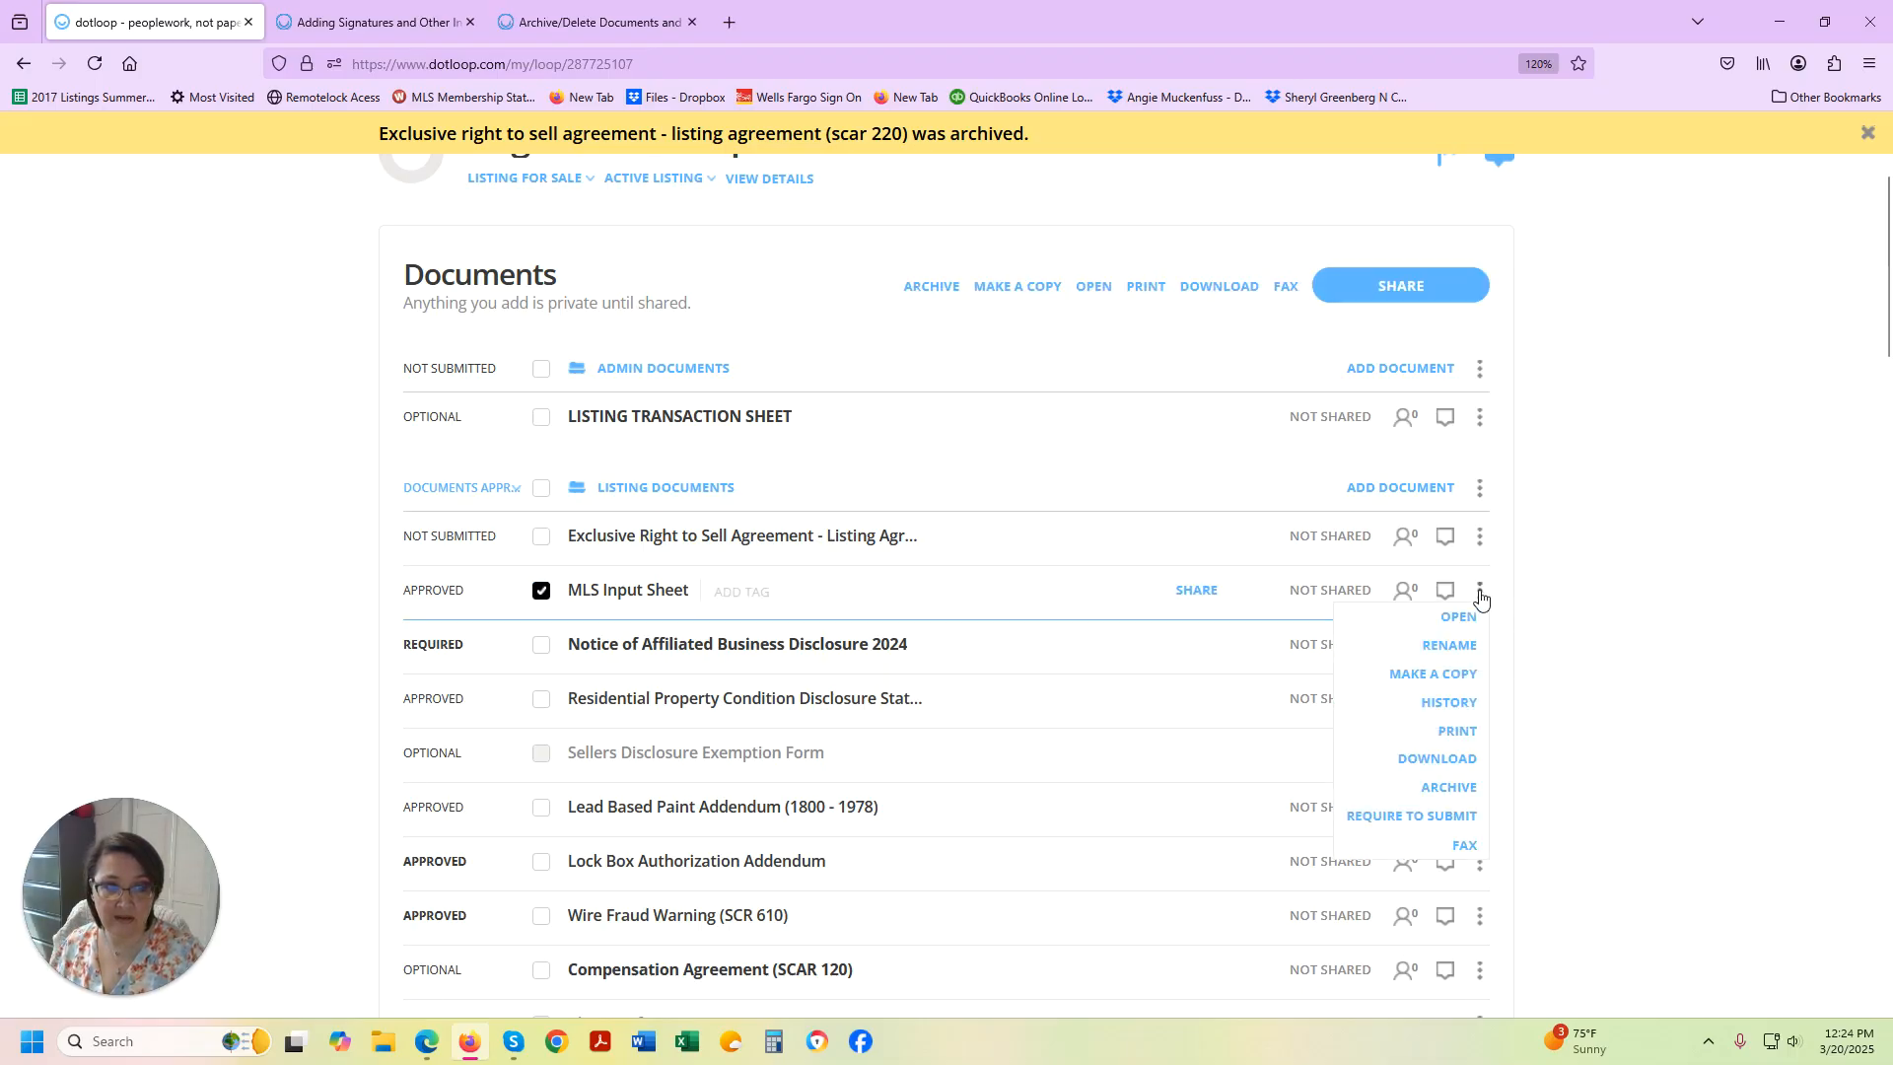
pyautogui.click(1448, 787)
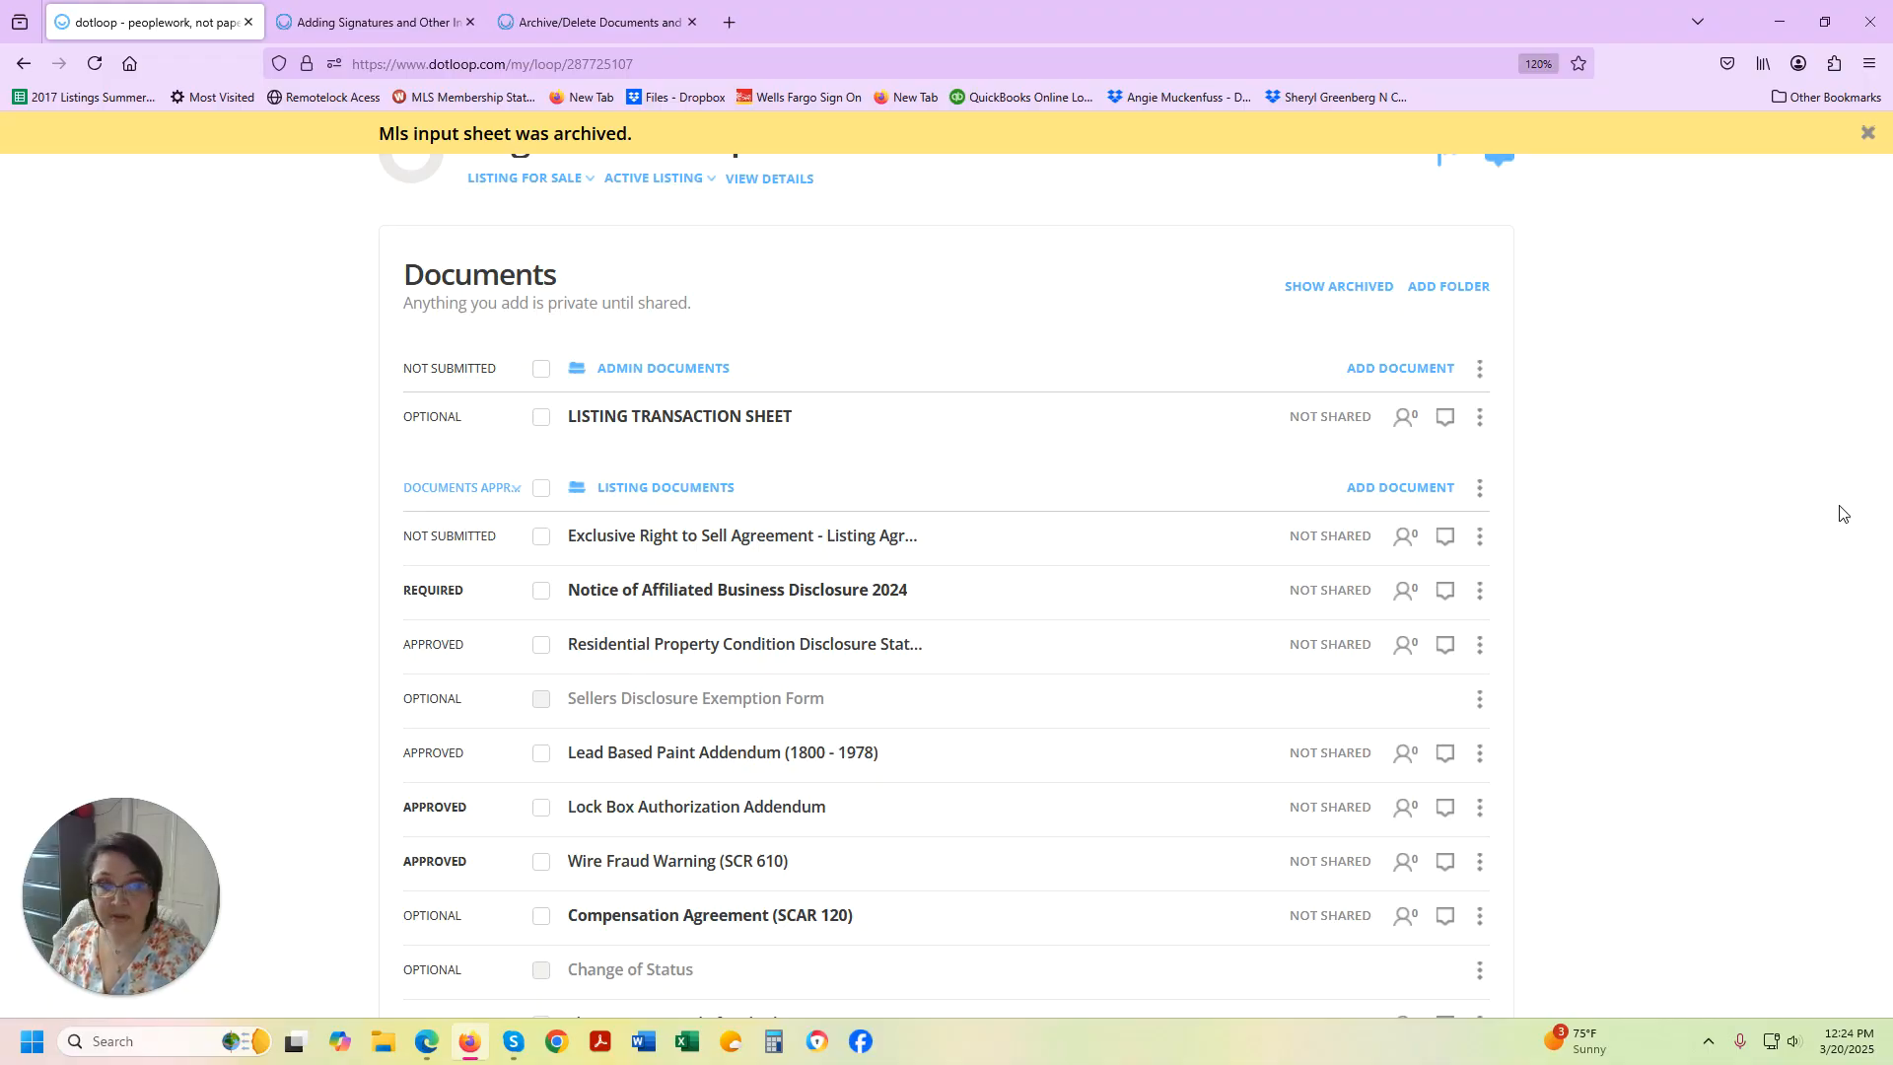
# Show the loop's archived documents and unarchive the approved MLS Input Sheet.
pyautogui.scroll(2, 1762, 451)
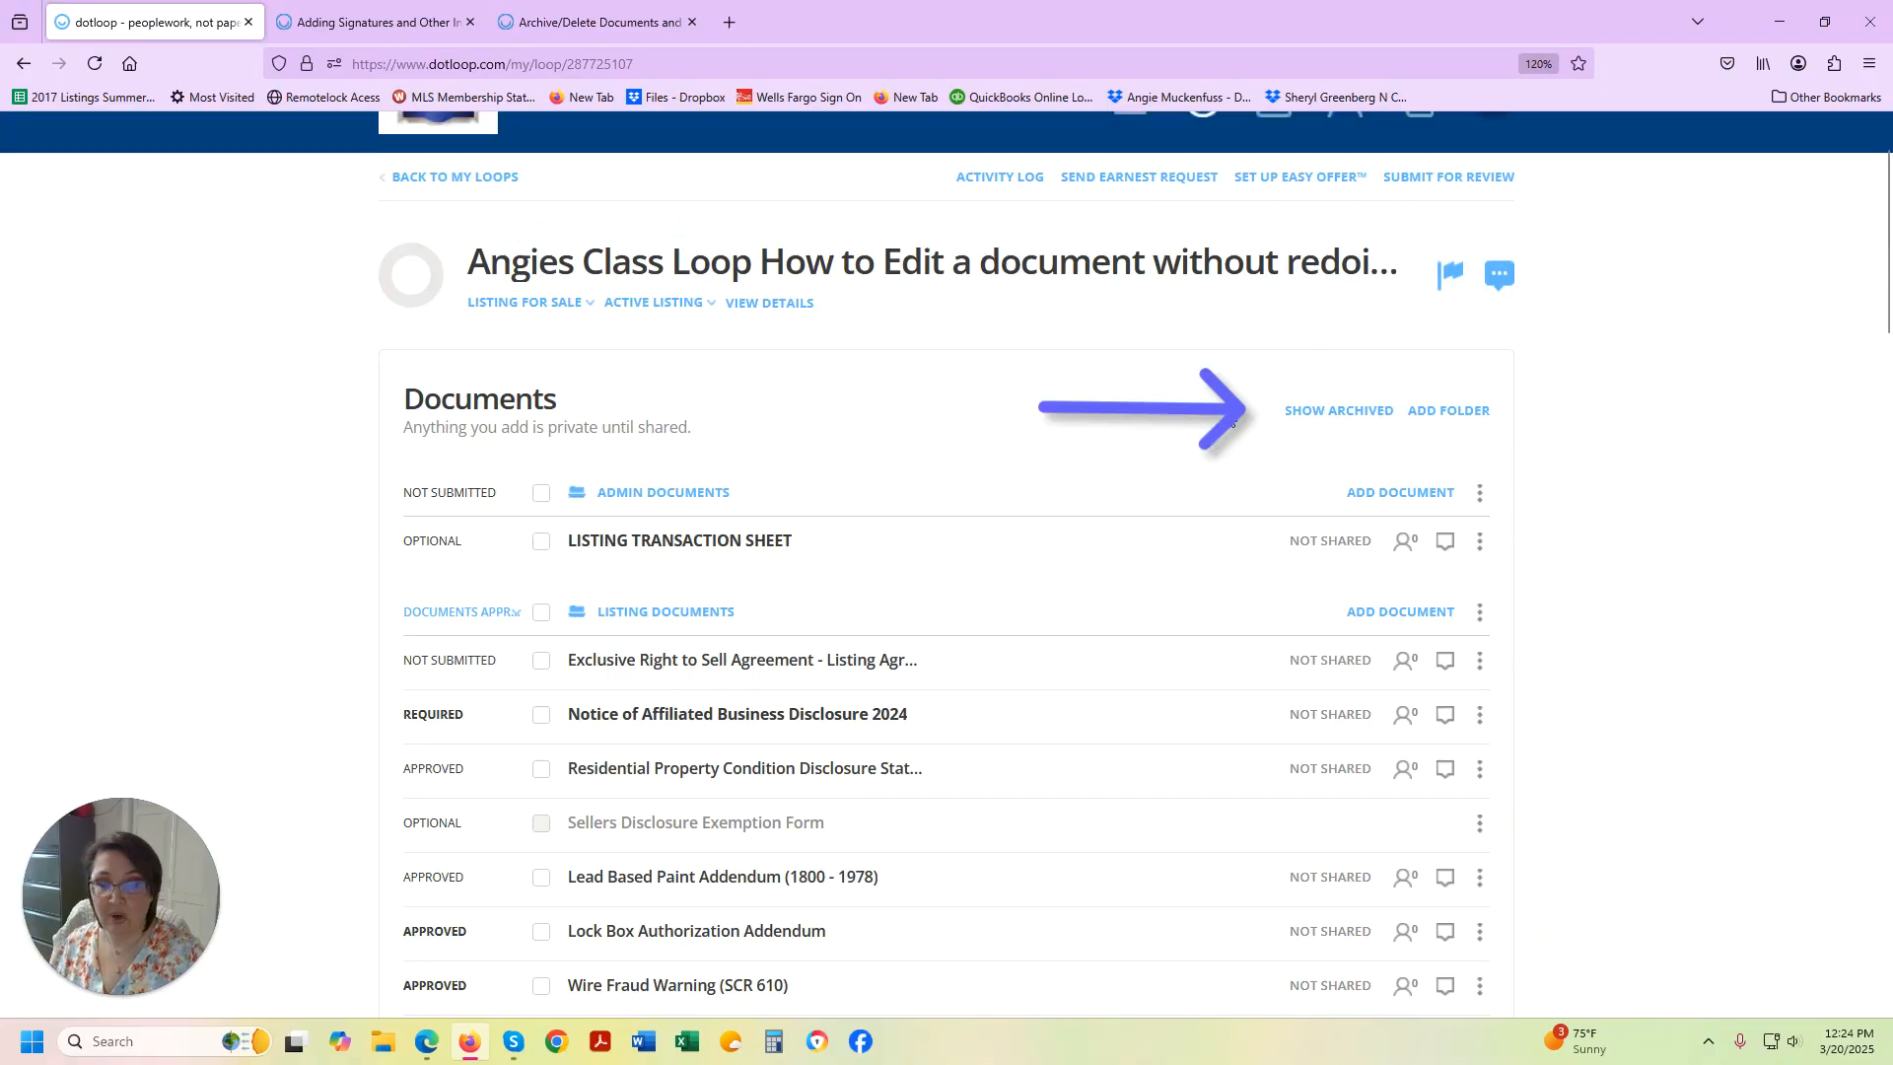
pyautogui.click(1326, 411)
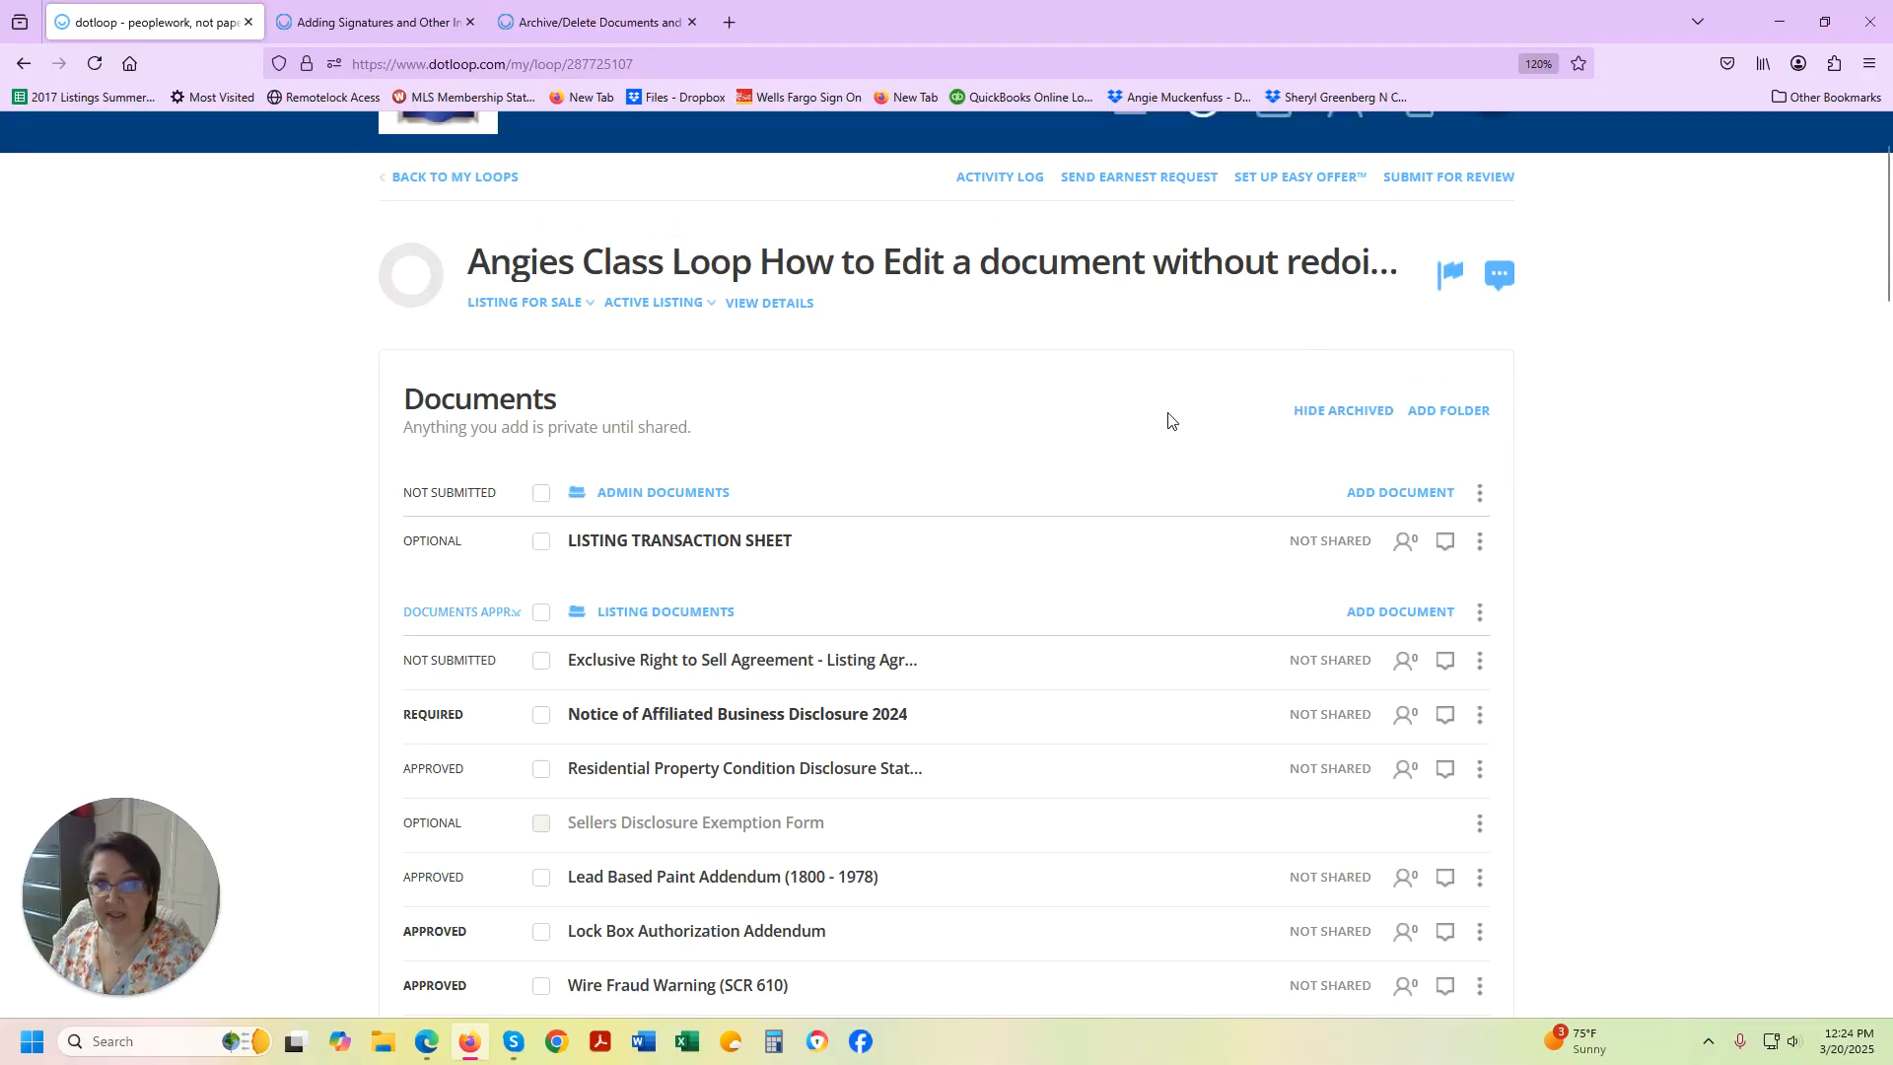
pyautogui.scroll(-5, 1172, 420)
pyautogui.scroll(-3, 1168, 418)
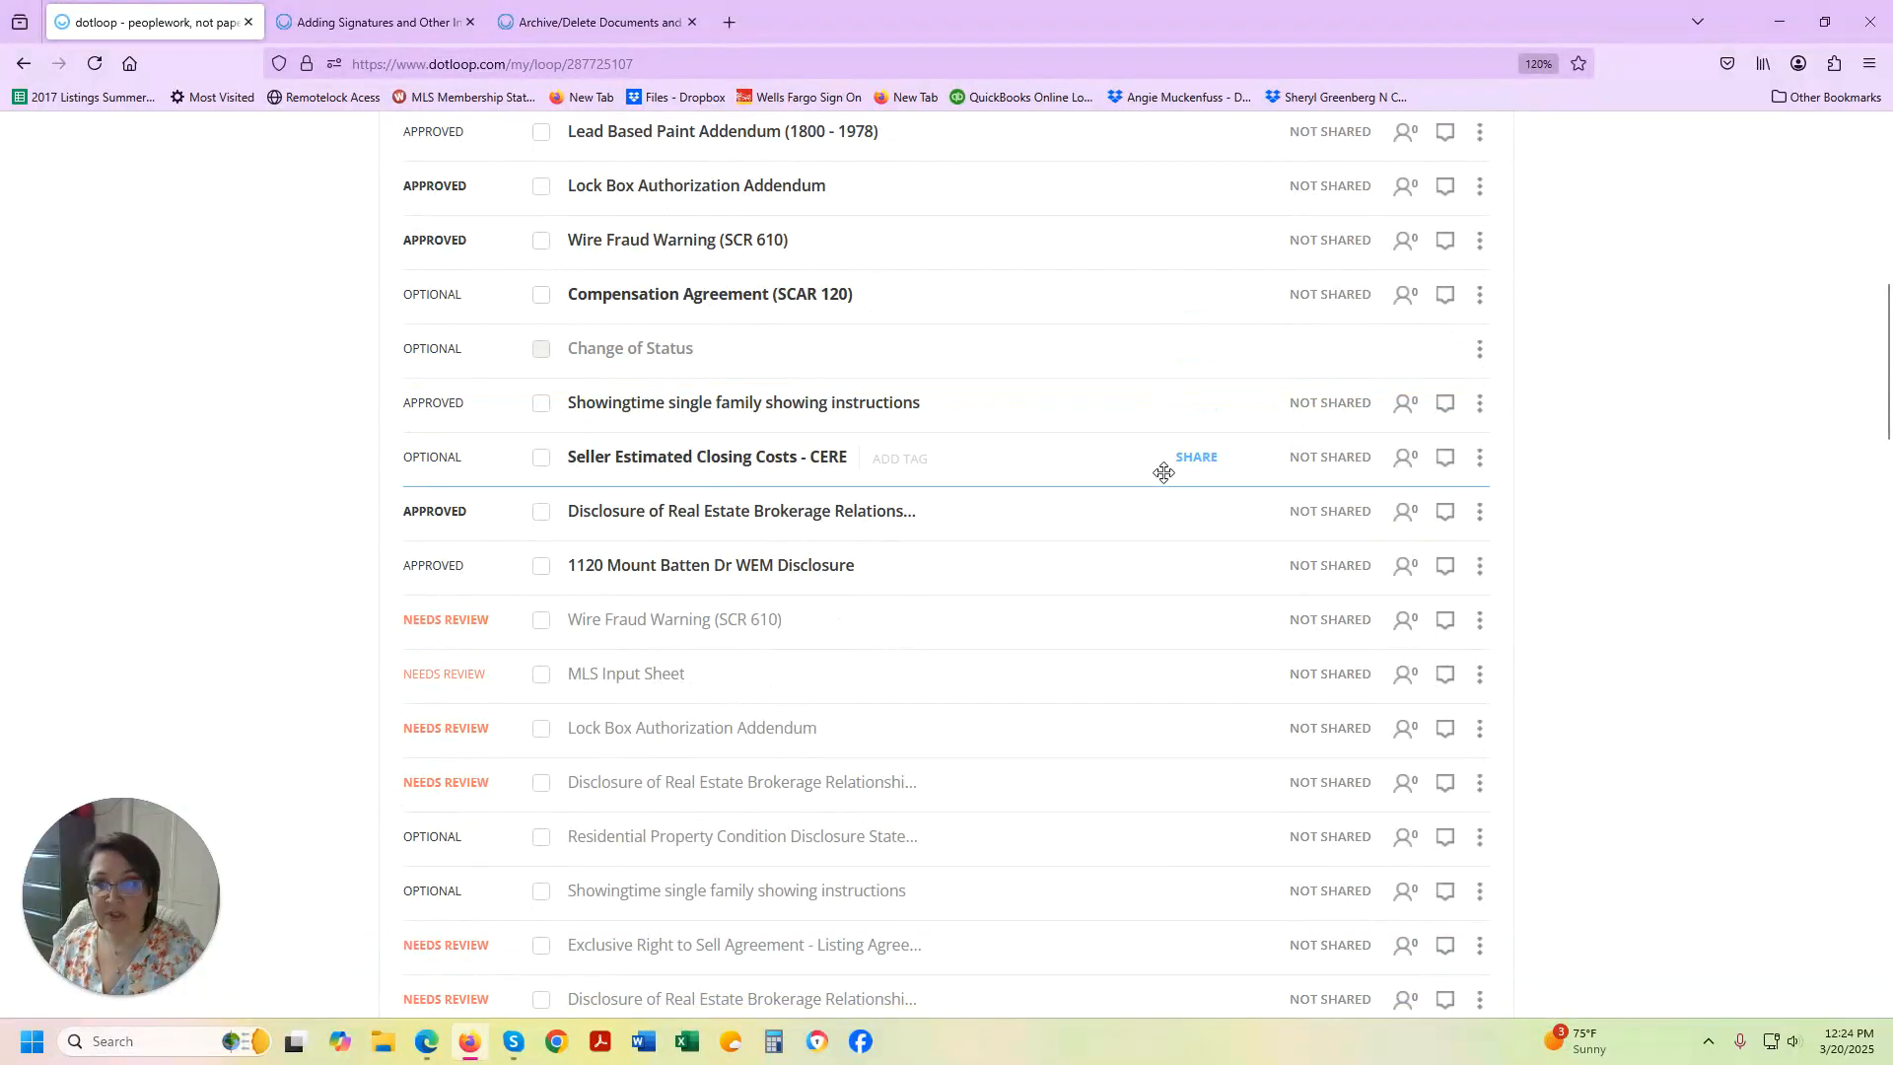
pyautogui.scroll(-3, 1162, 486)
pyautogui.scroll(-1, 1161, 486)
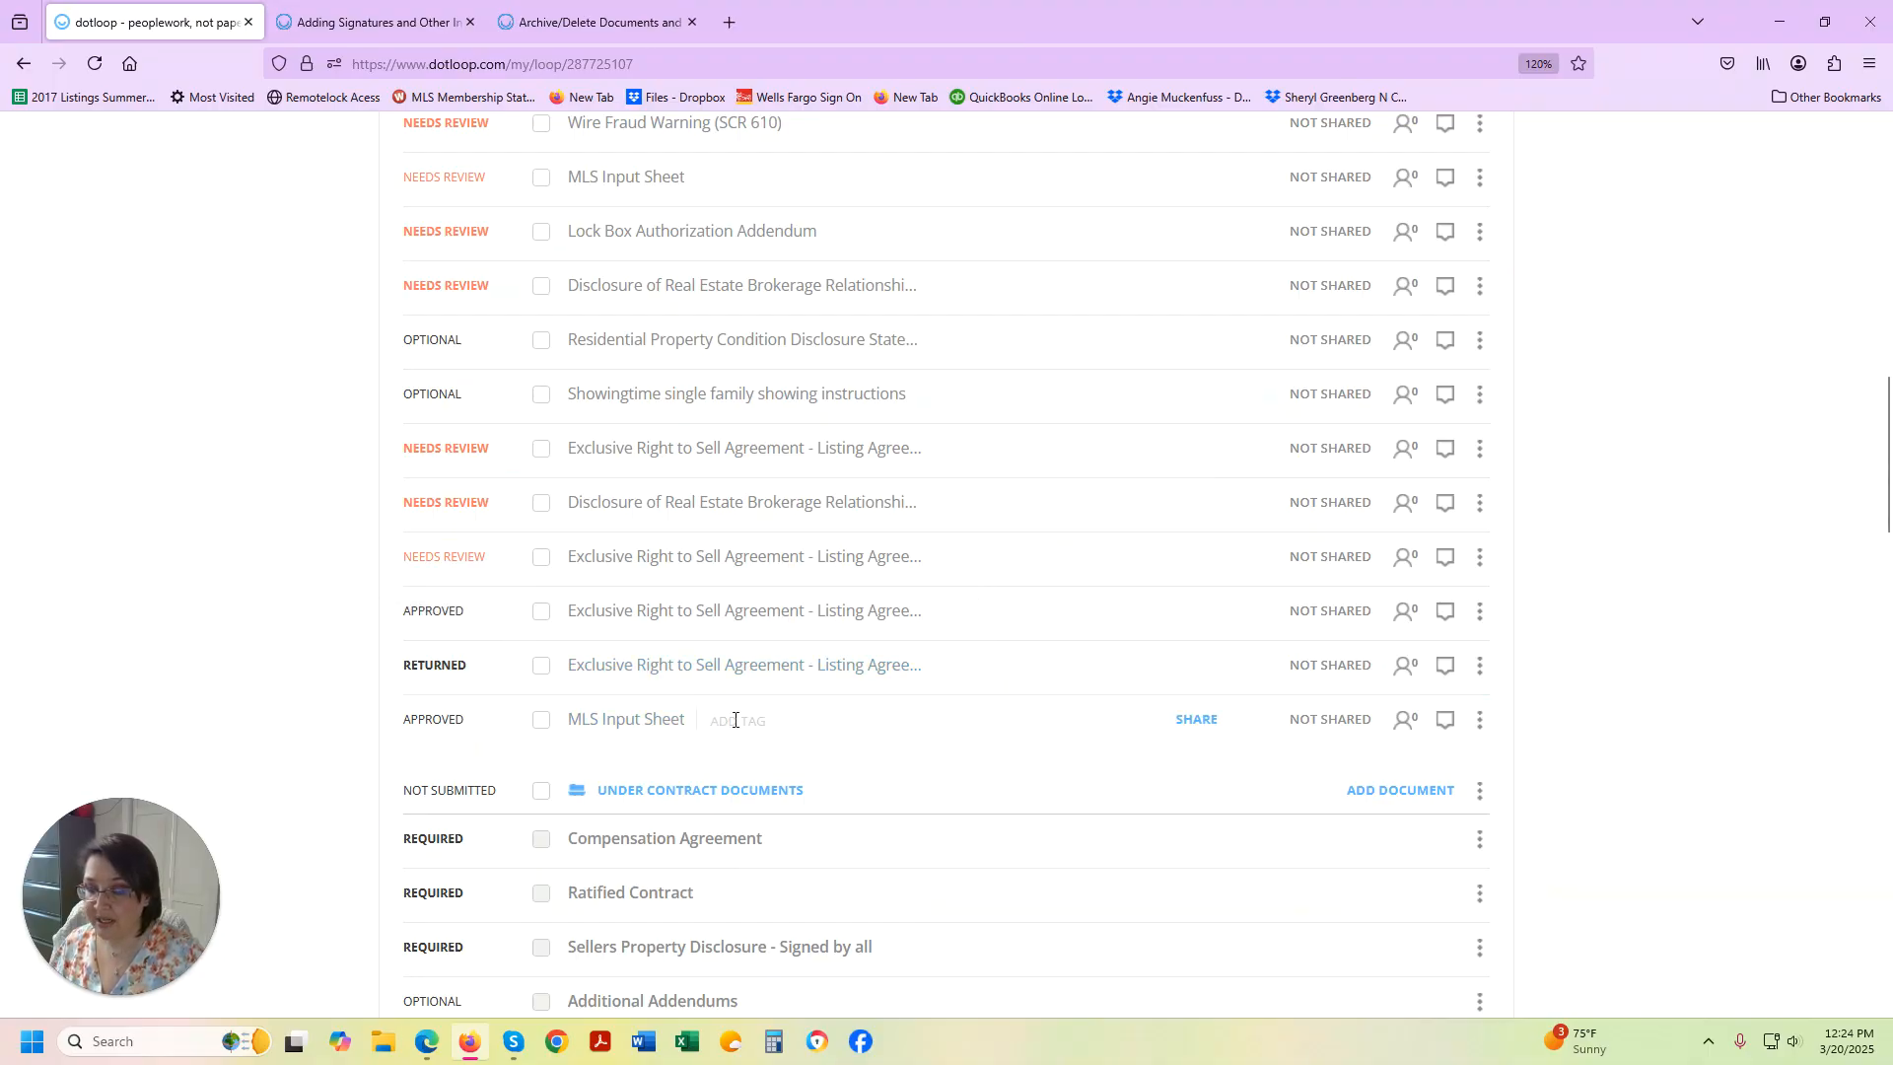
pyautogui.click(542, 720)
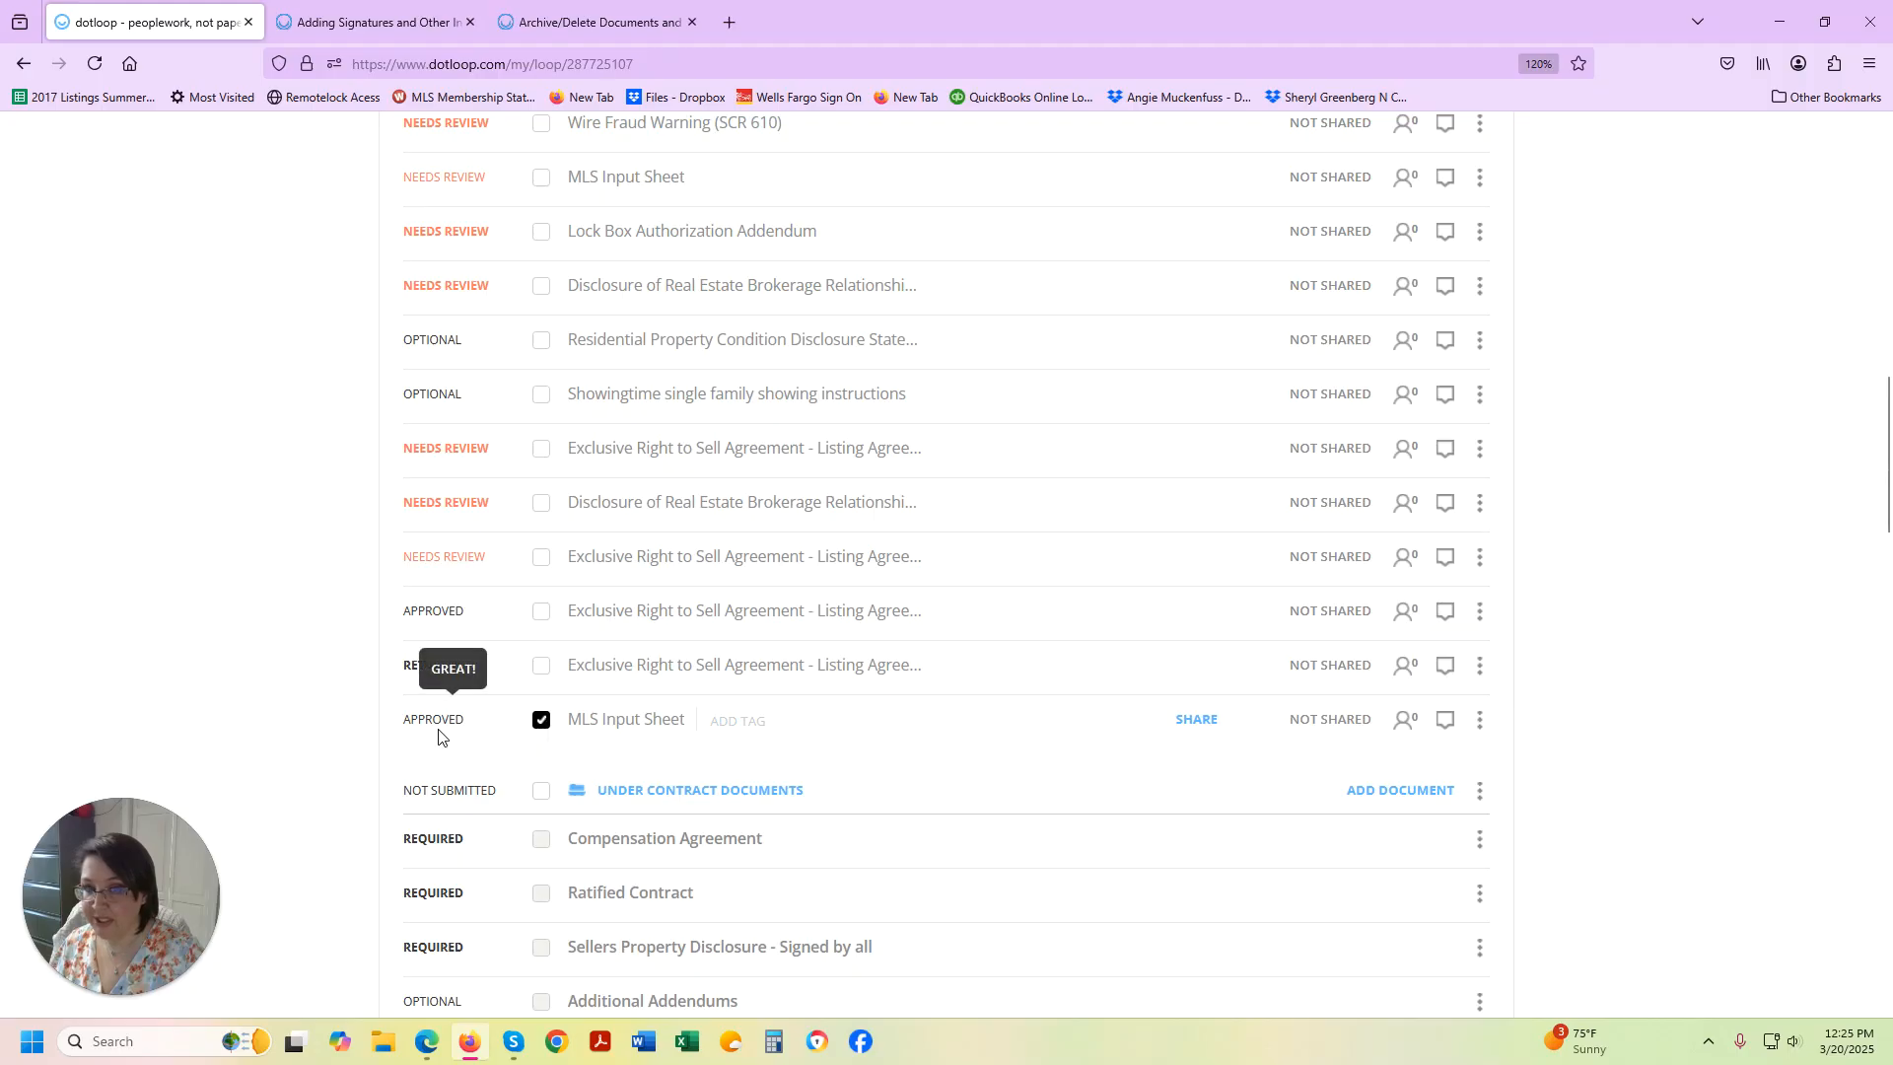
pyautogui.click(1480, 721)
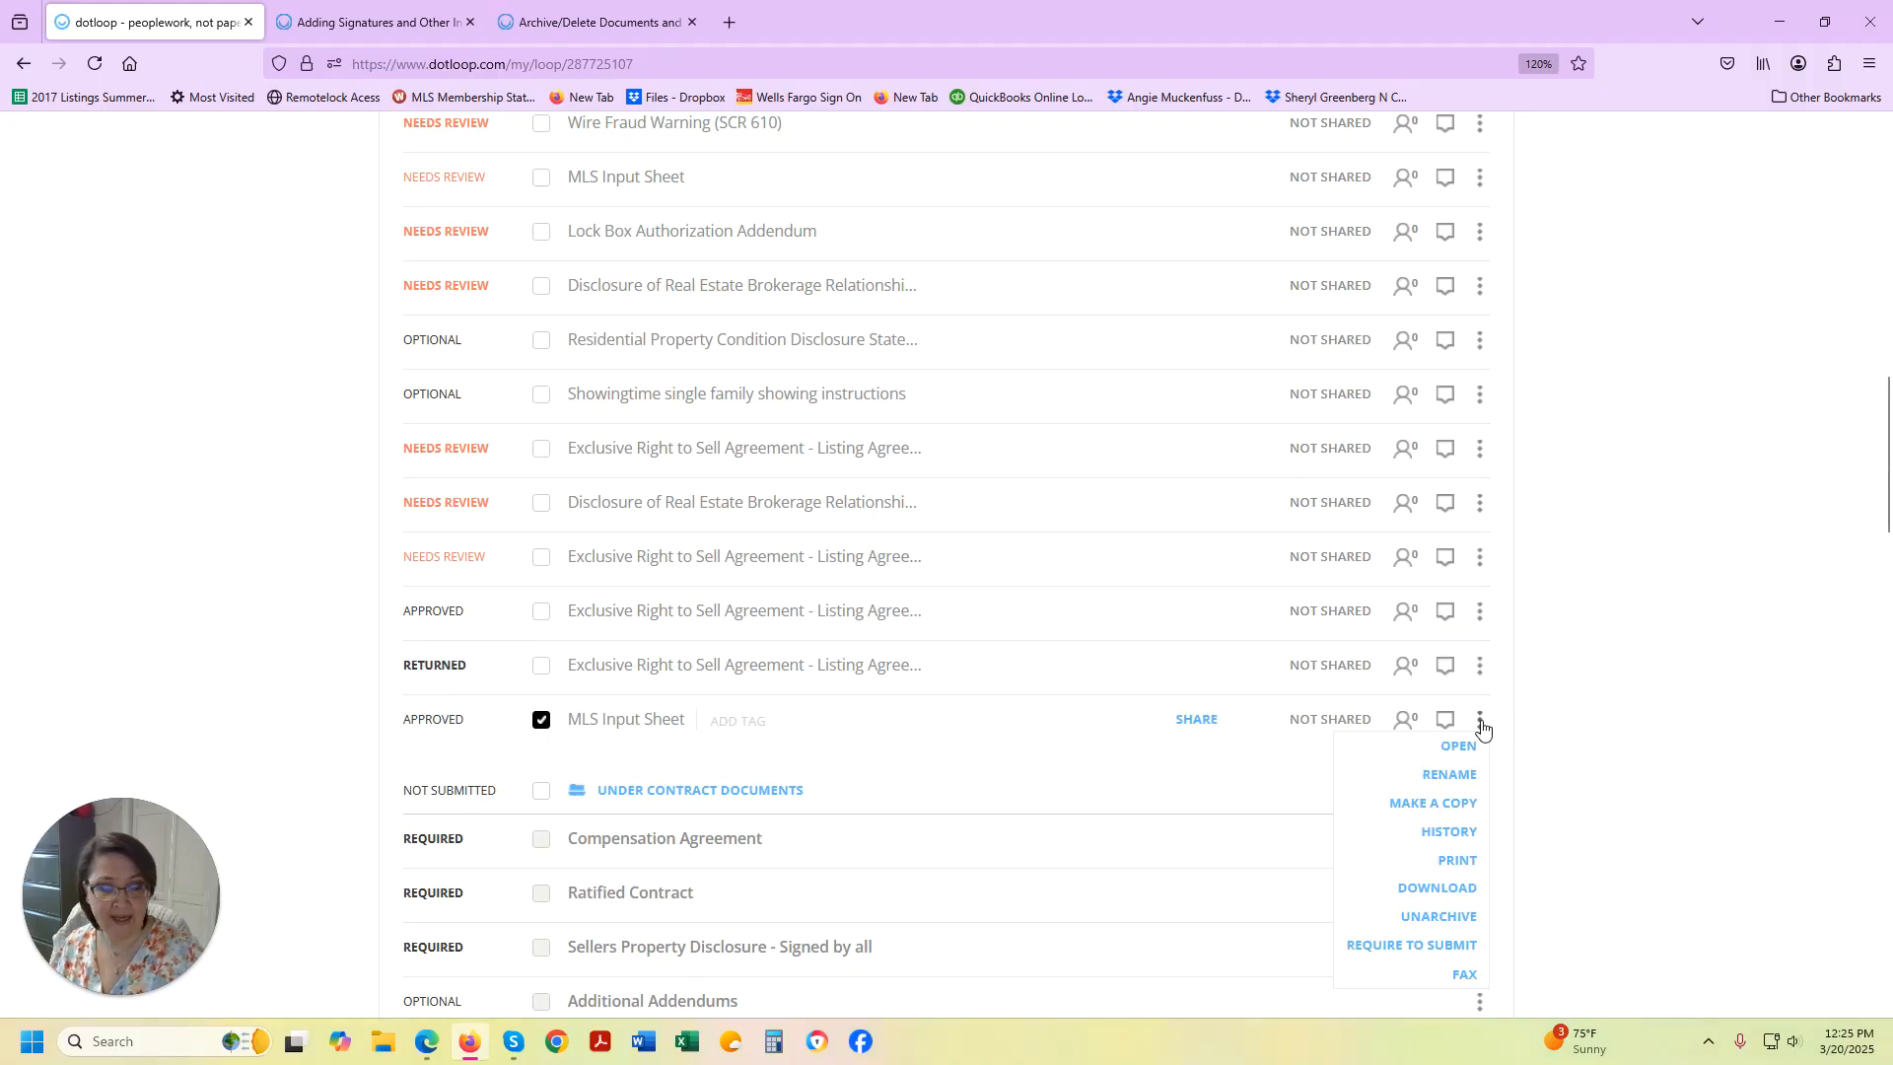
pyautogui.click(1467, 916)
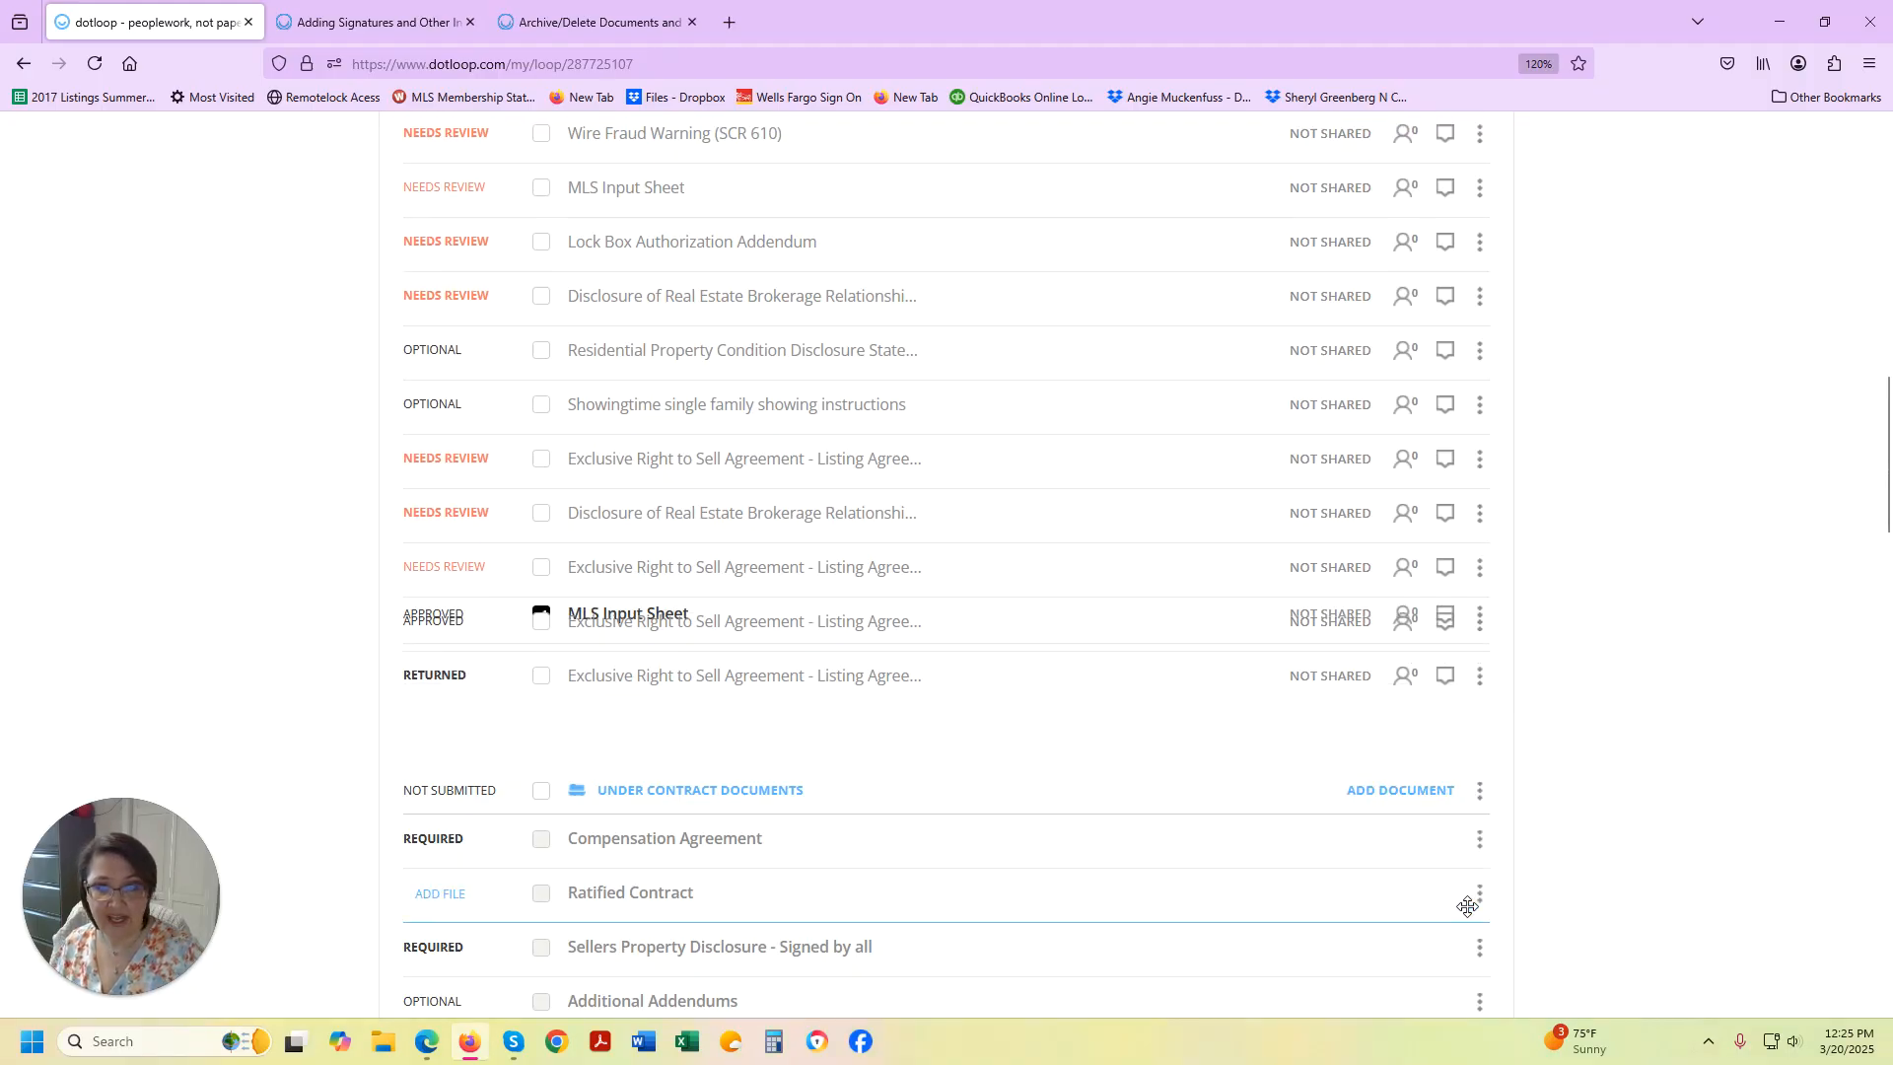
# Move the MLS Input Sheet directly below the not-submitted Exclusive Right to Sell Agreement and hide the archived documents.
pyautogui.scroll(4, 823, 609)
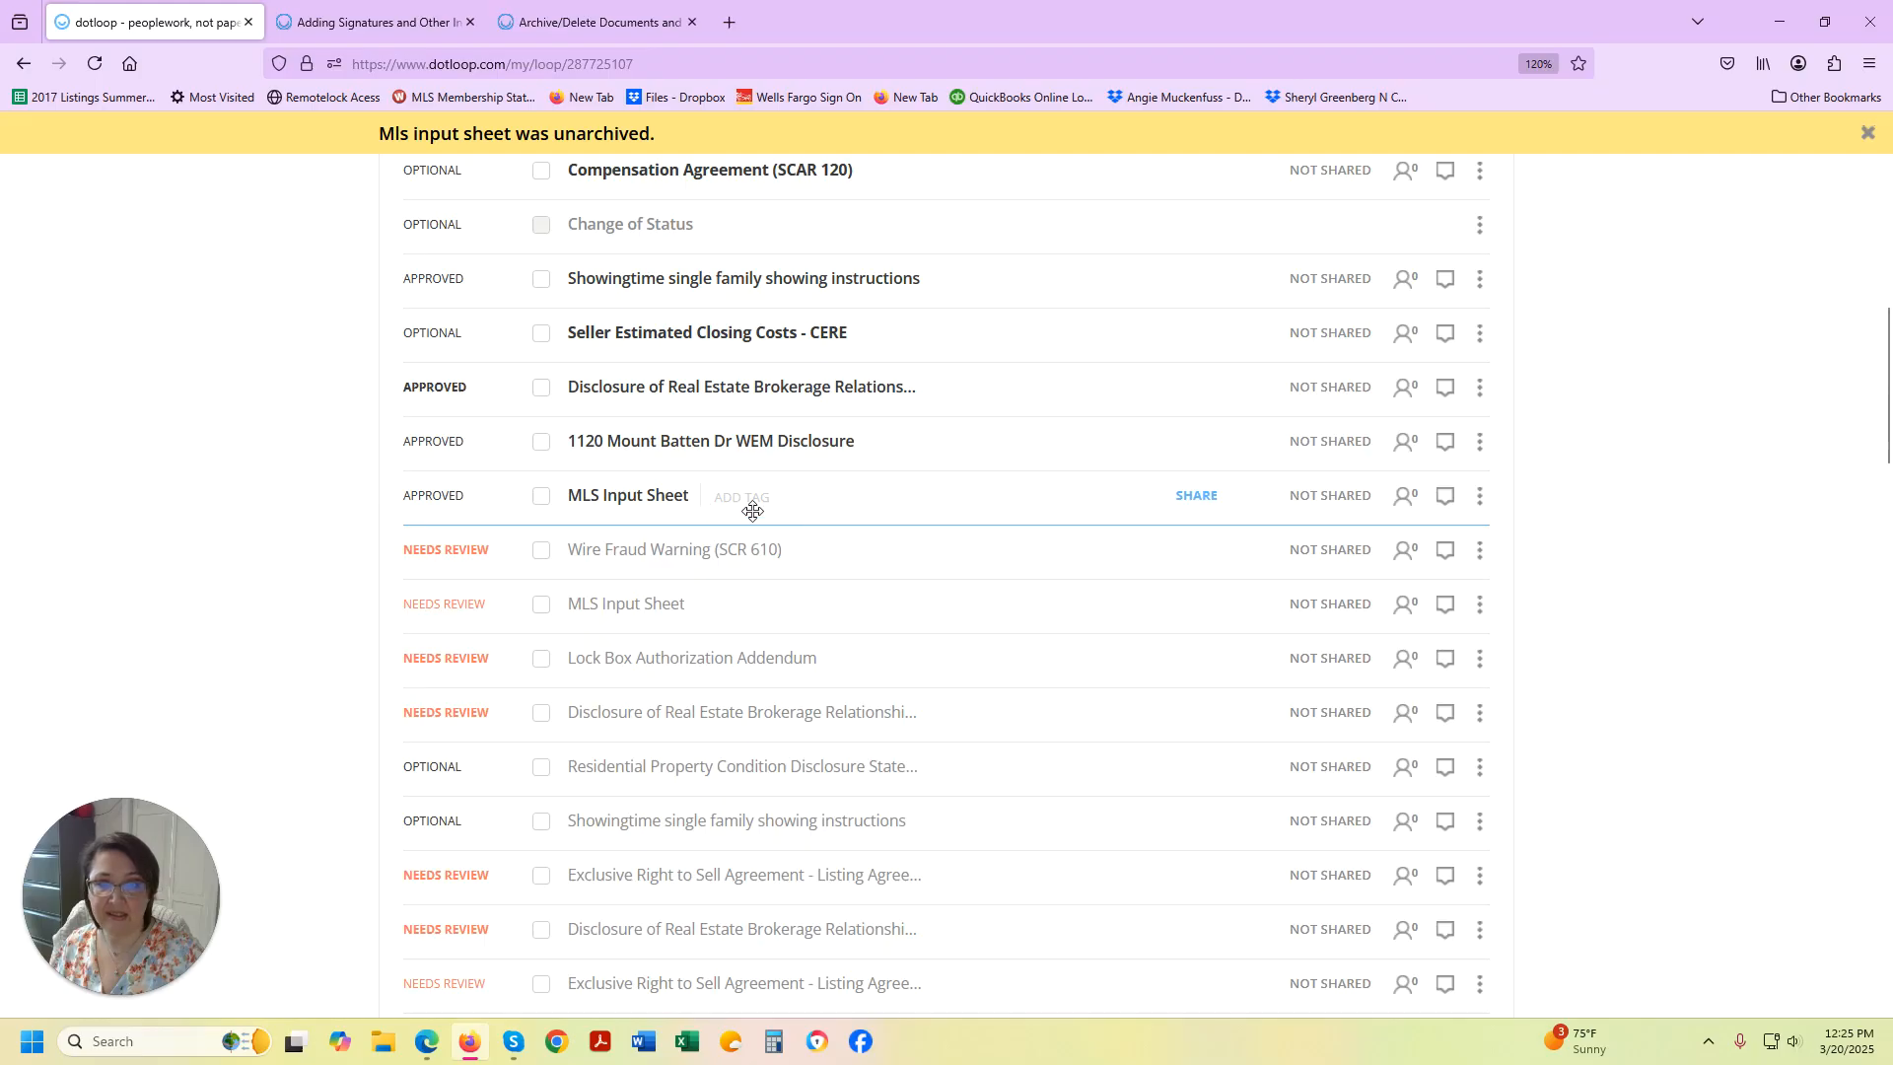
pyautogui.moveTo(604, 506); pyautogui.dragTo(563, 604)
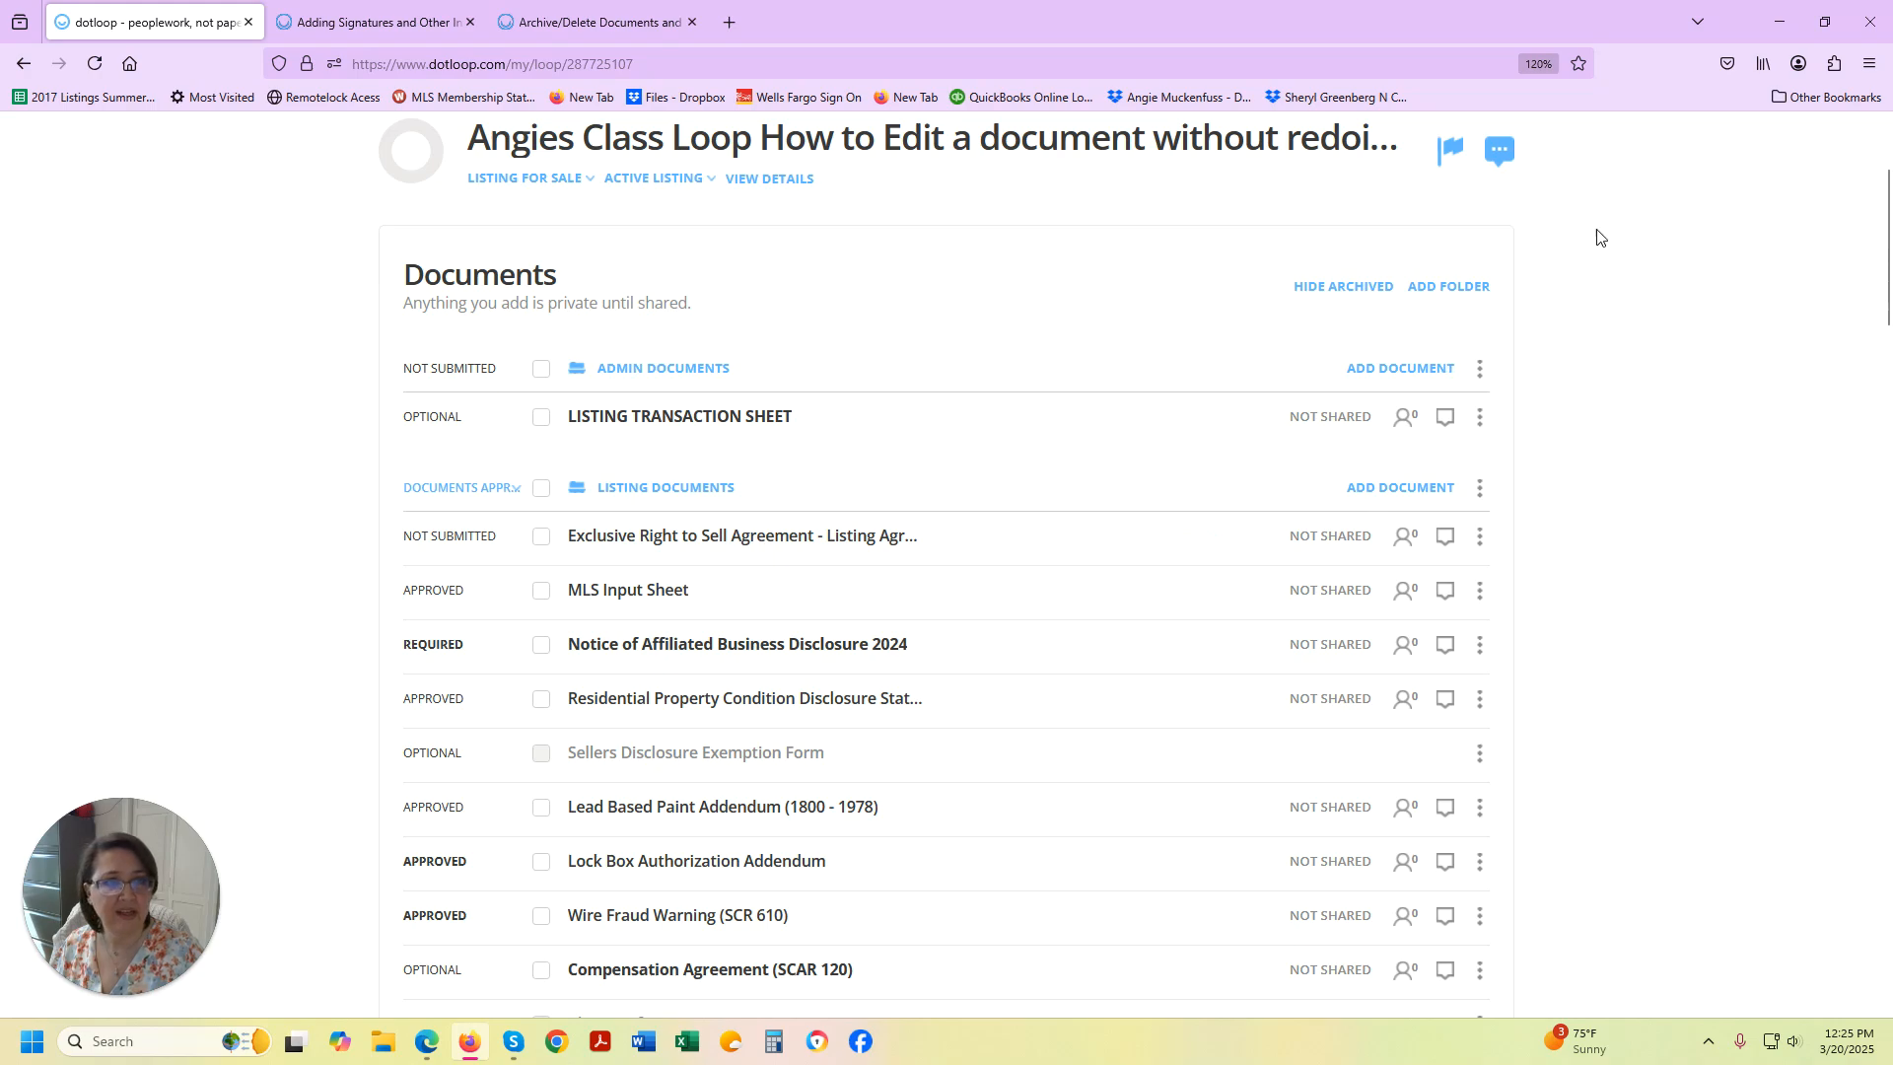
pyautogui.scroll(2, 1597, 236)
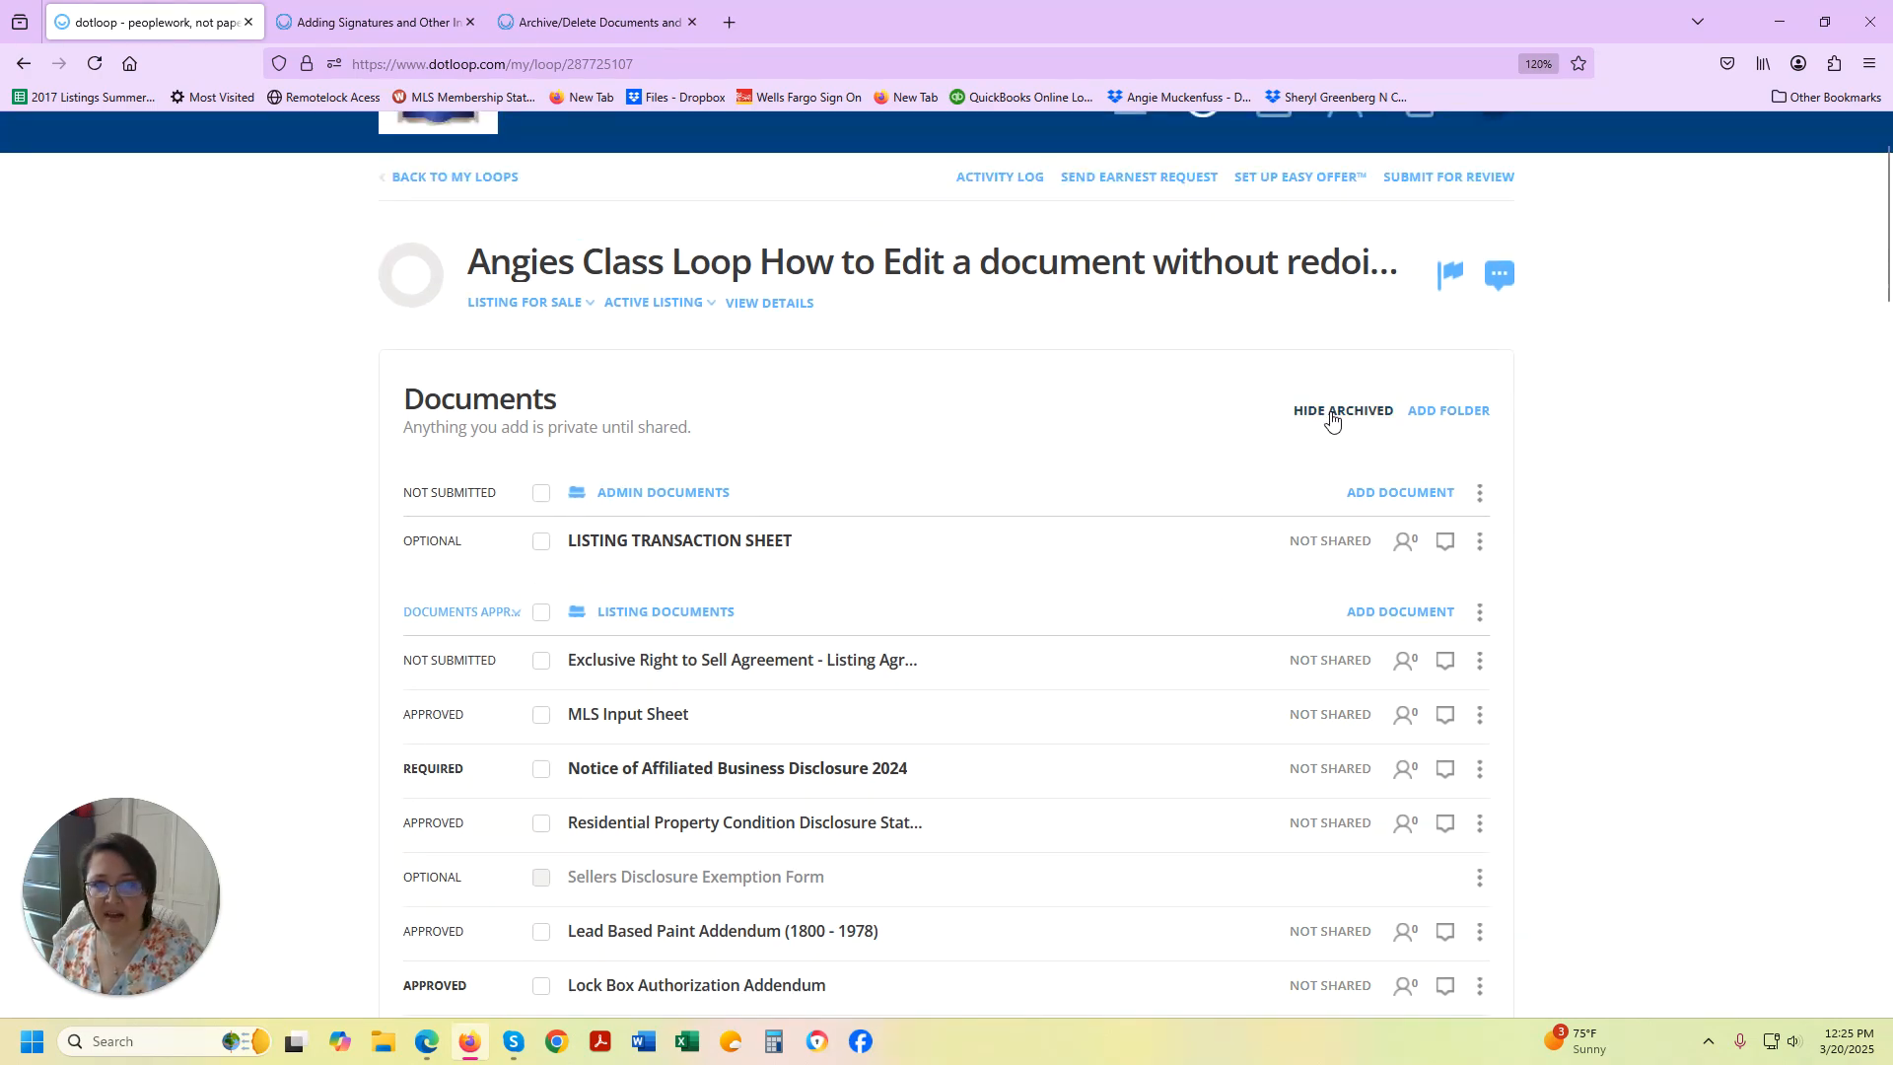
pyautogui.click(1331, 412)
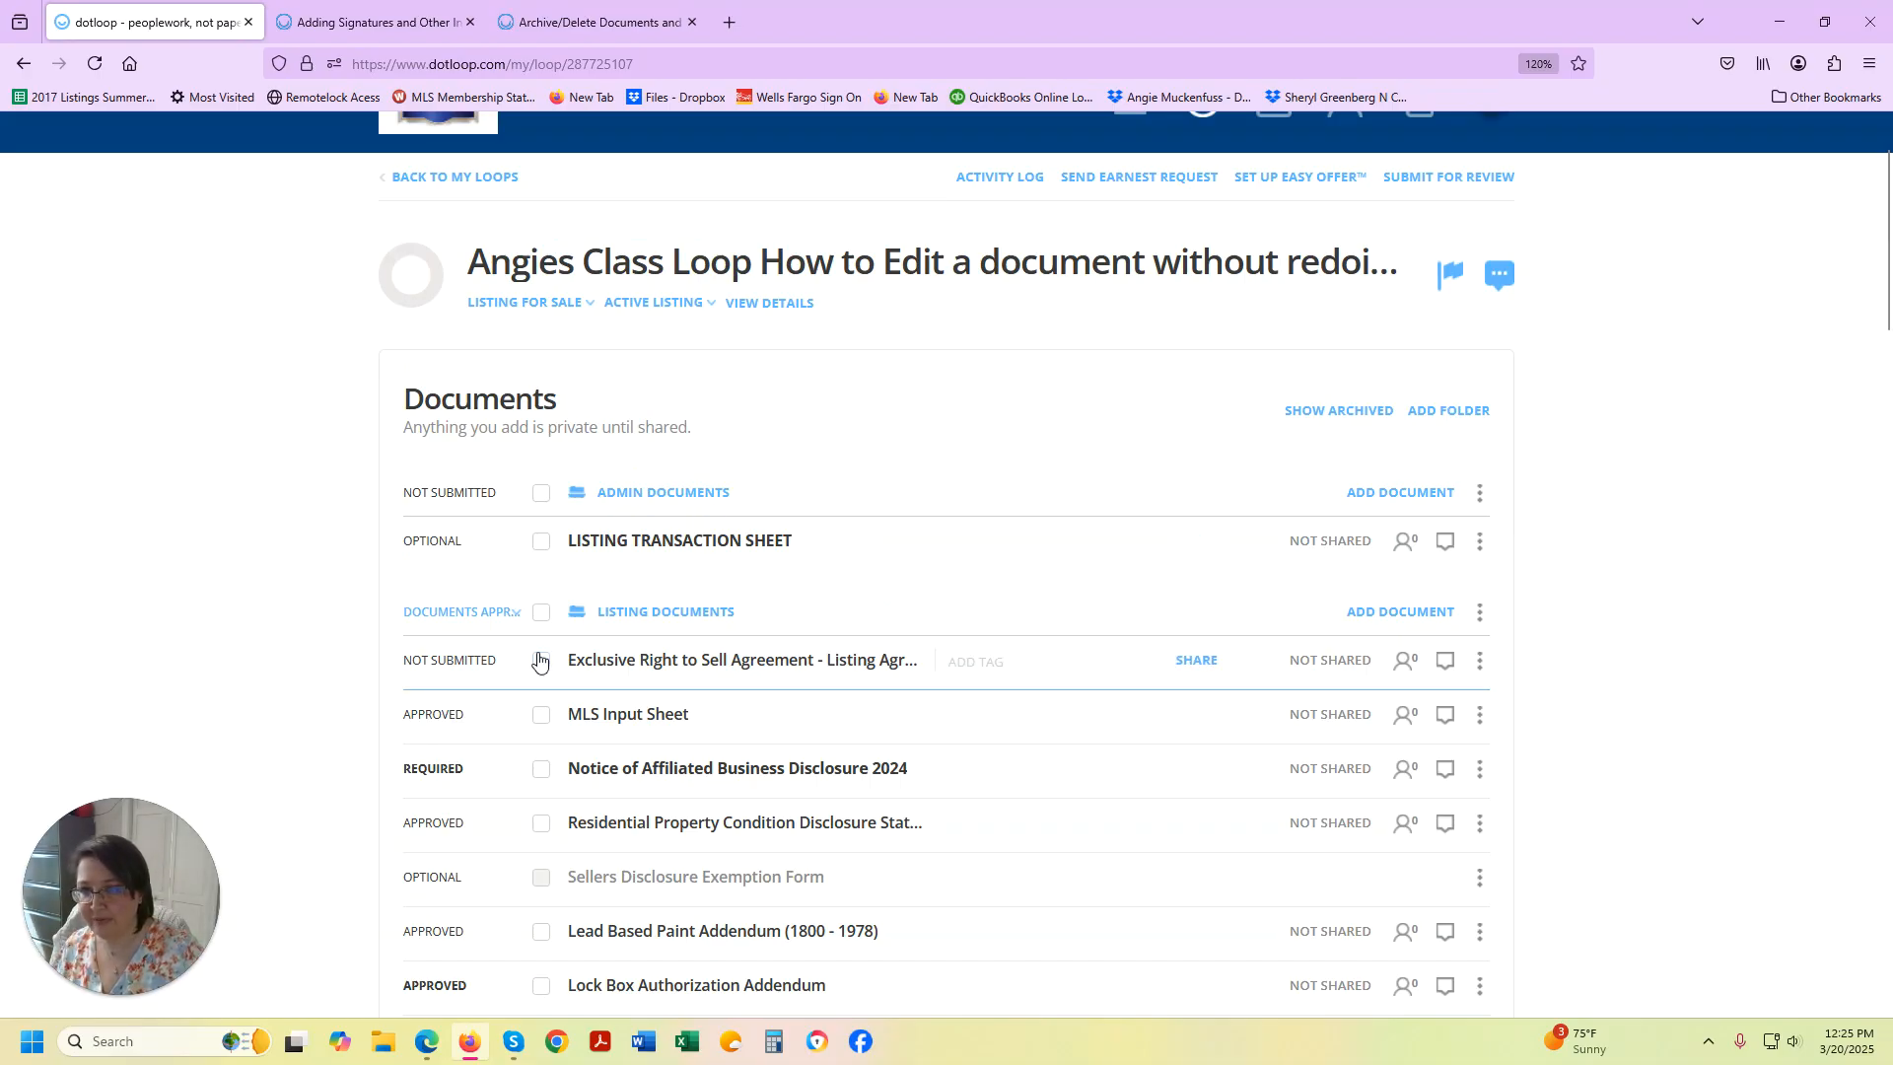
# Try to submit the Listing Documents folder for listing review with the not-submitted Exclusive Right to Sell Agreement selected.
pyautogui.click(540, 661)
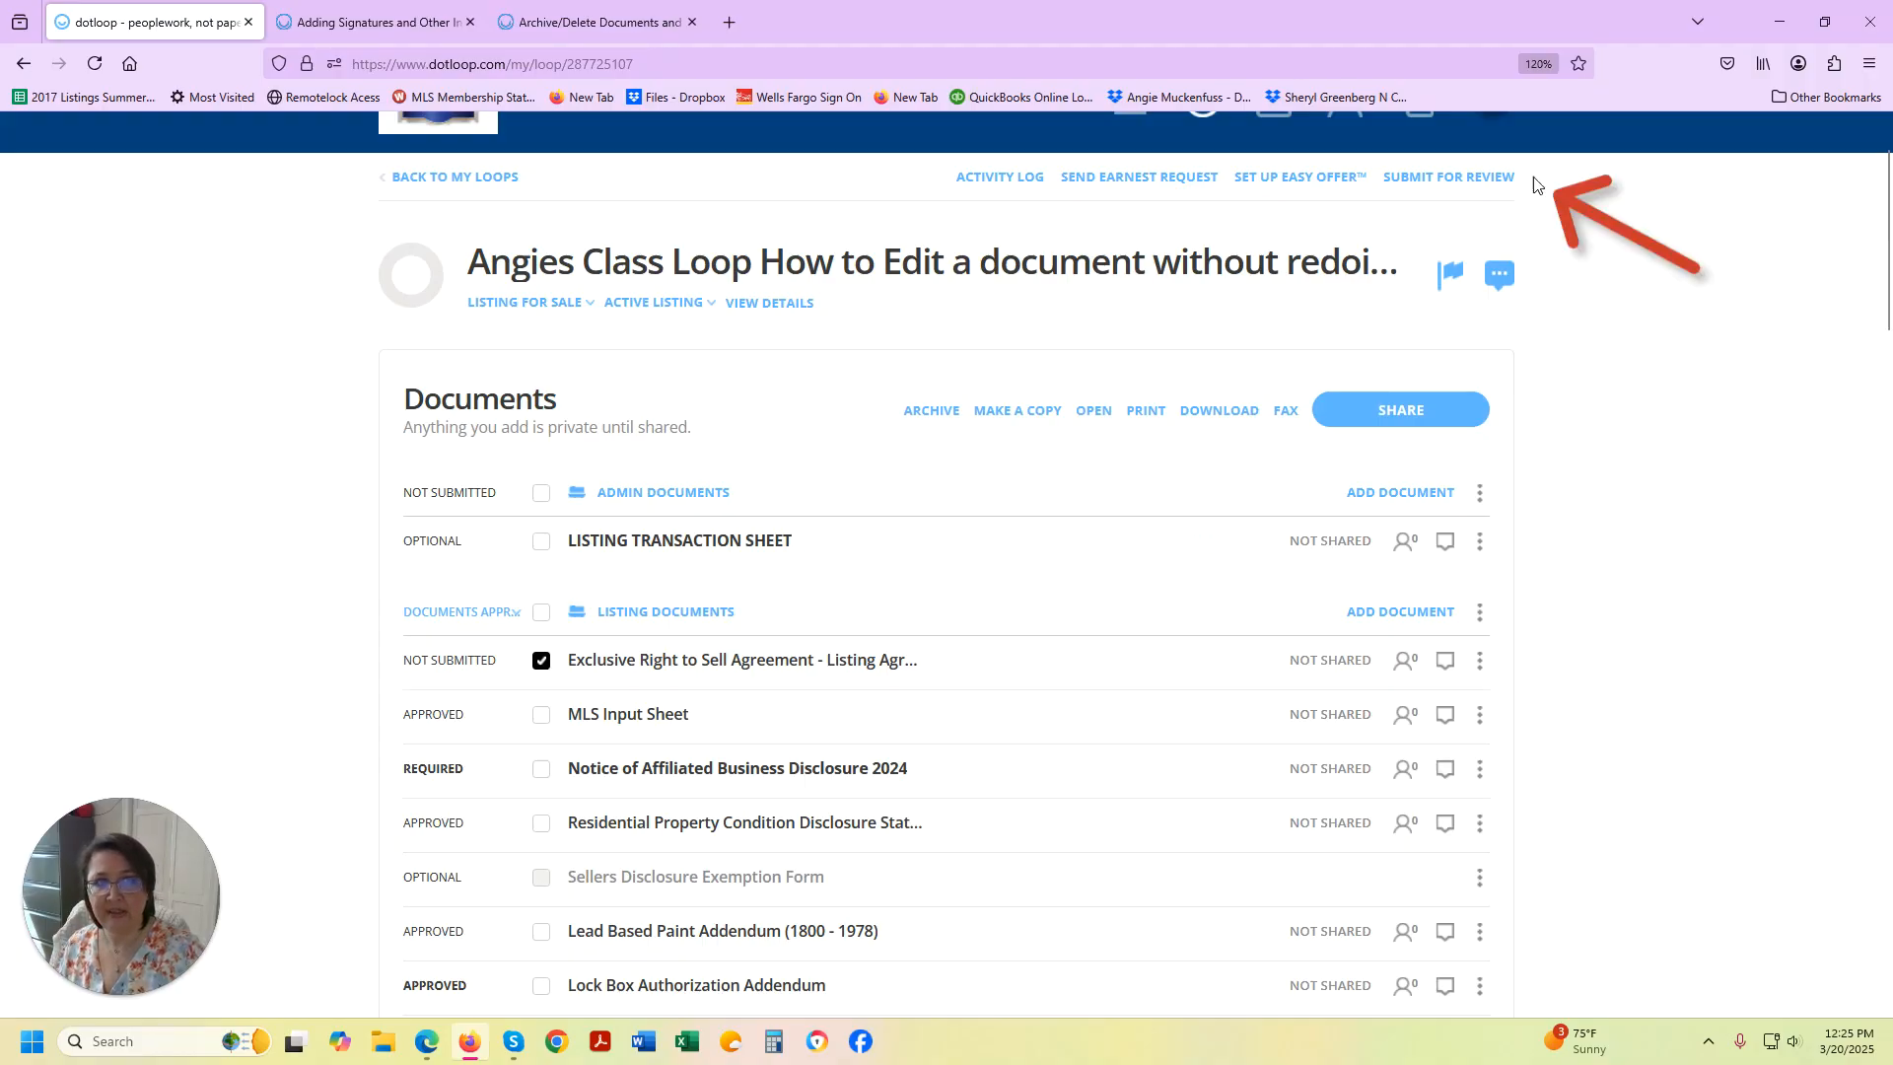
pyautogui.click(1437, 179)
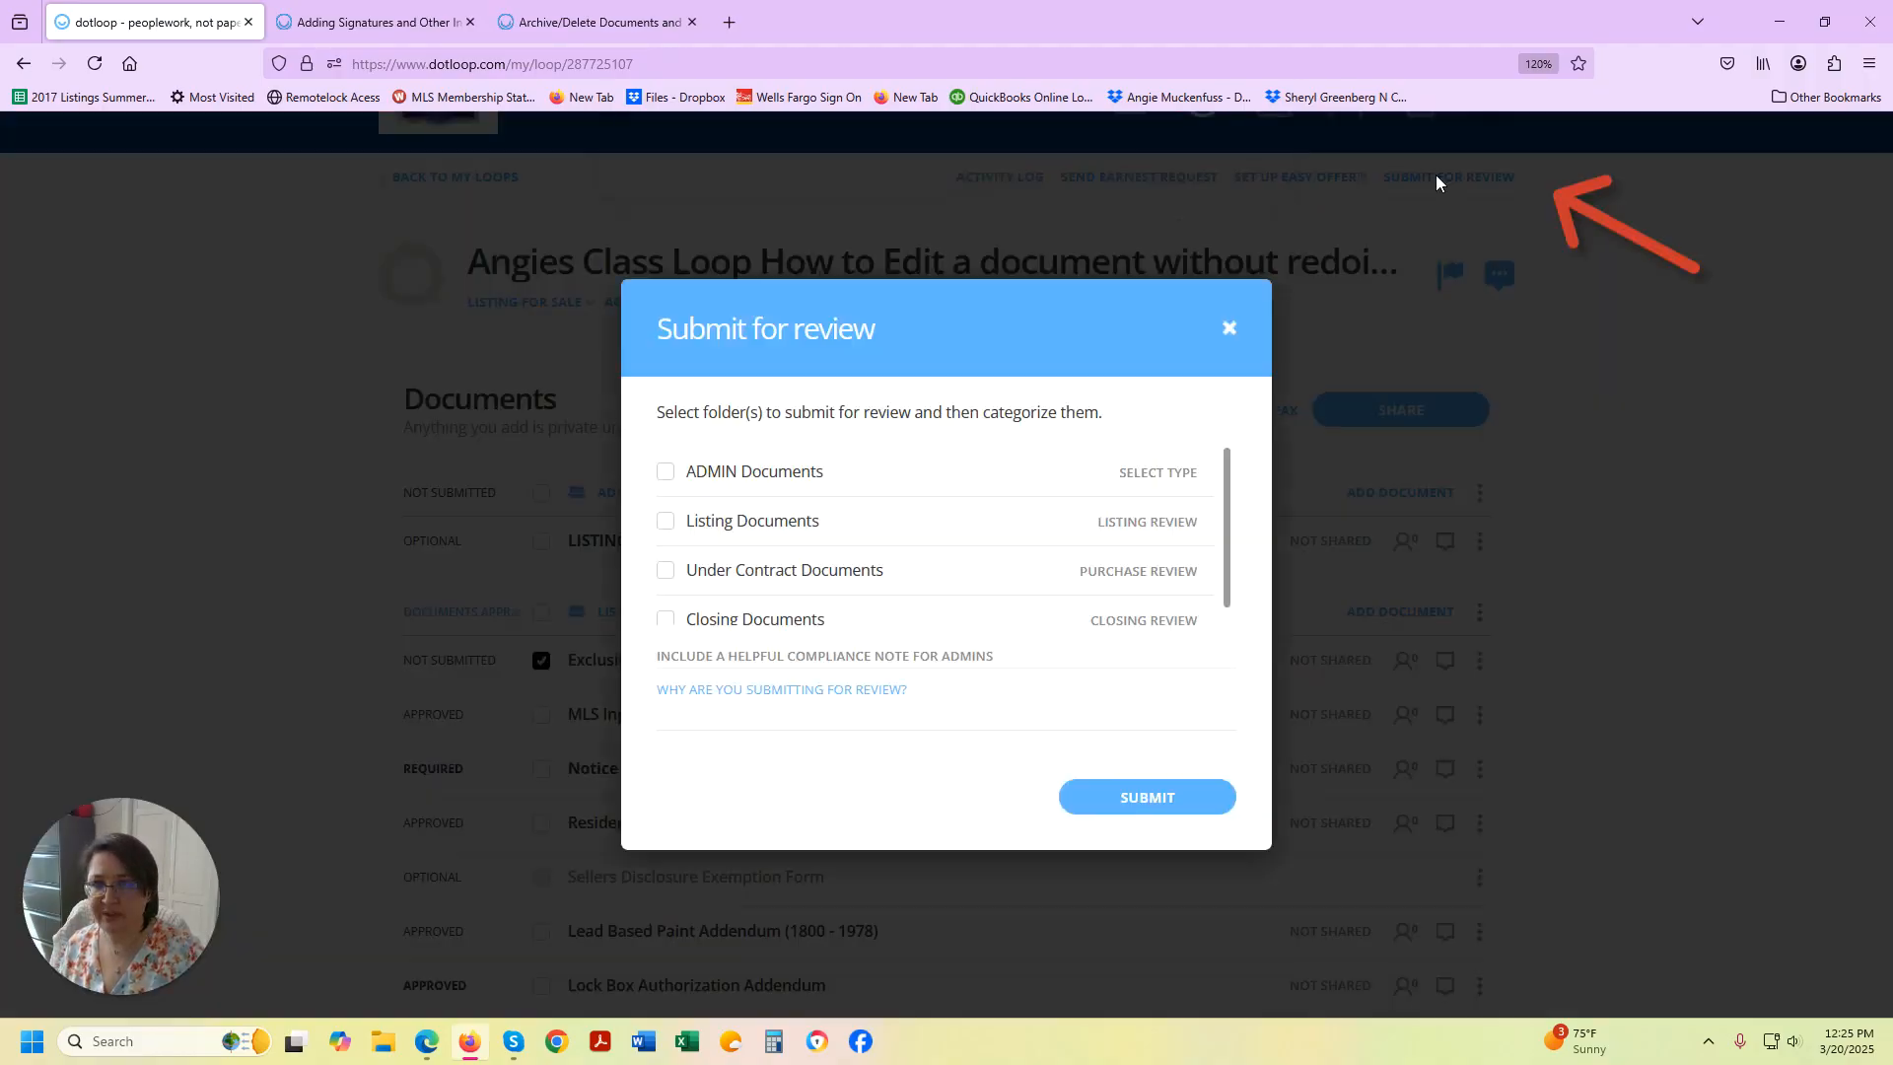
pyautogui.click(665, 523)
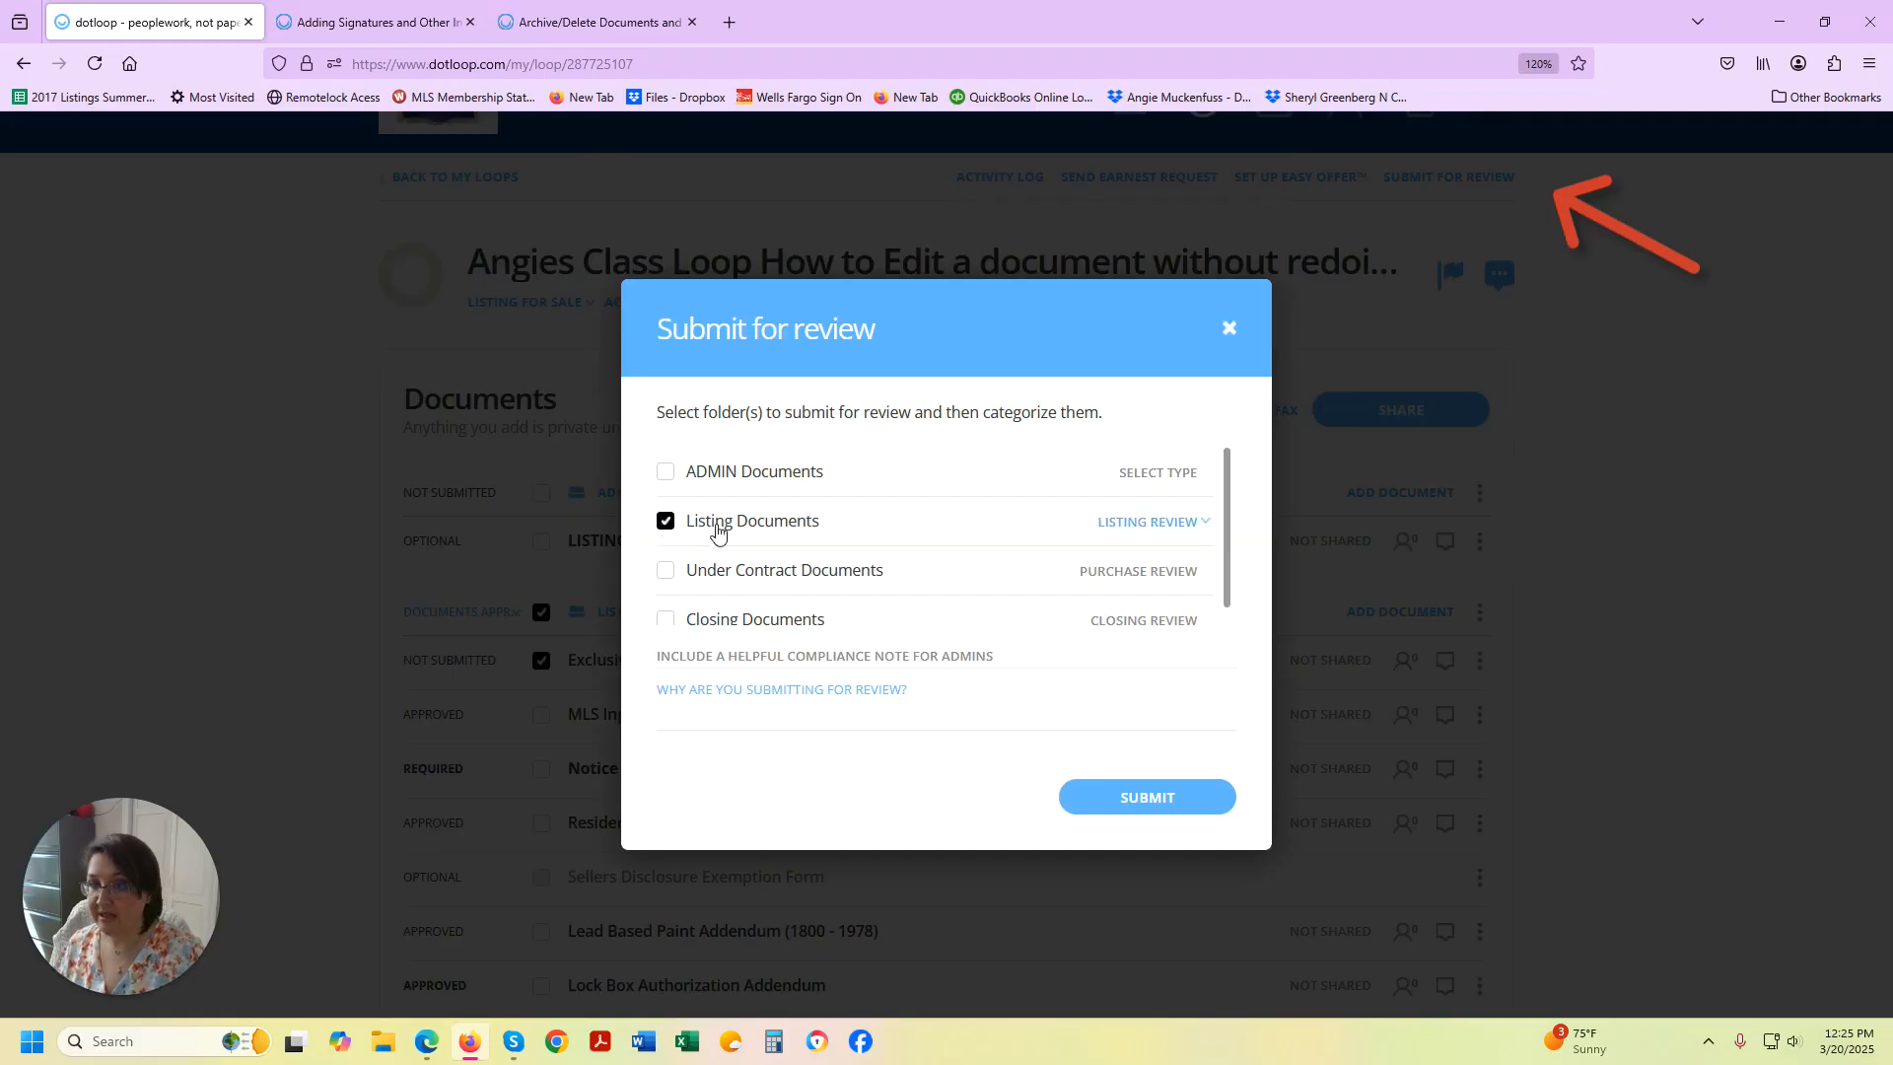
pyautogui.click(1111, 791)
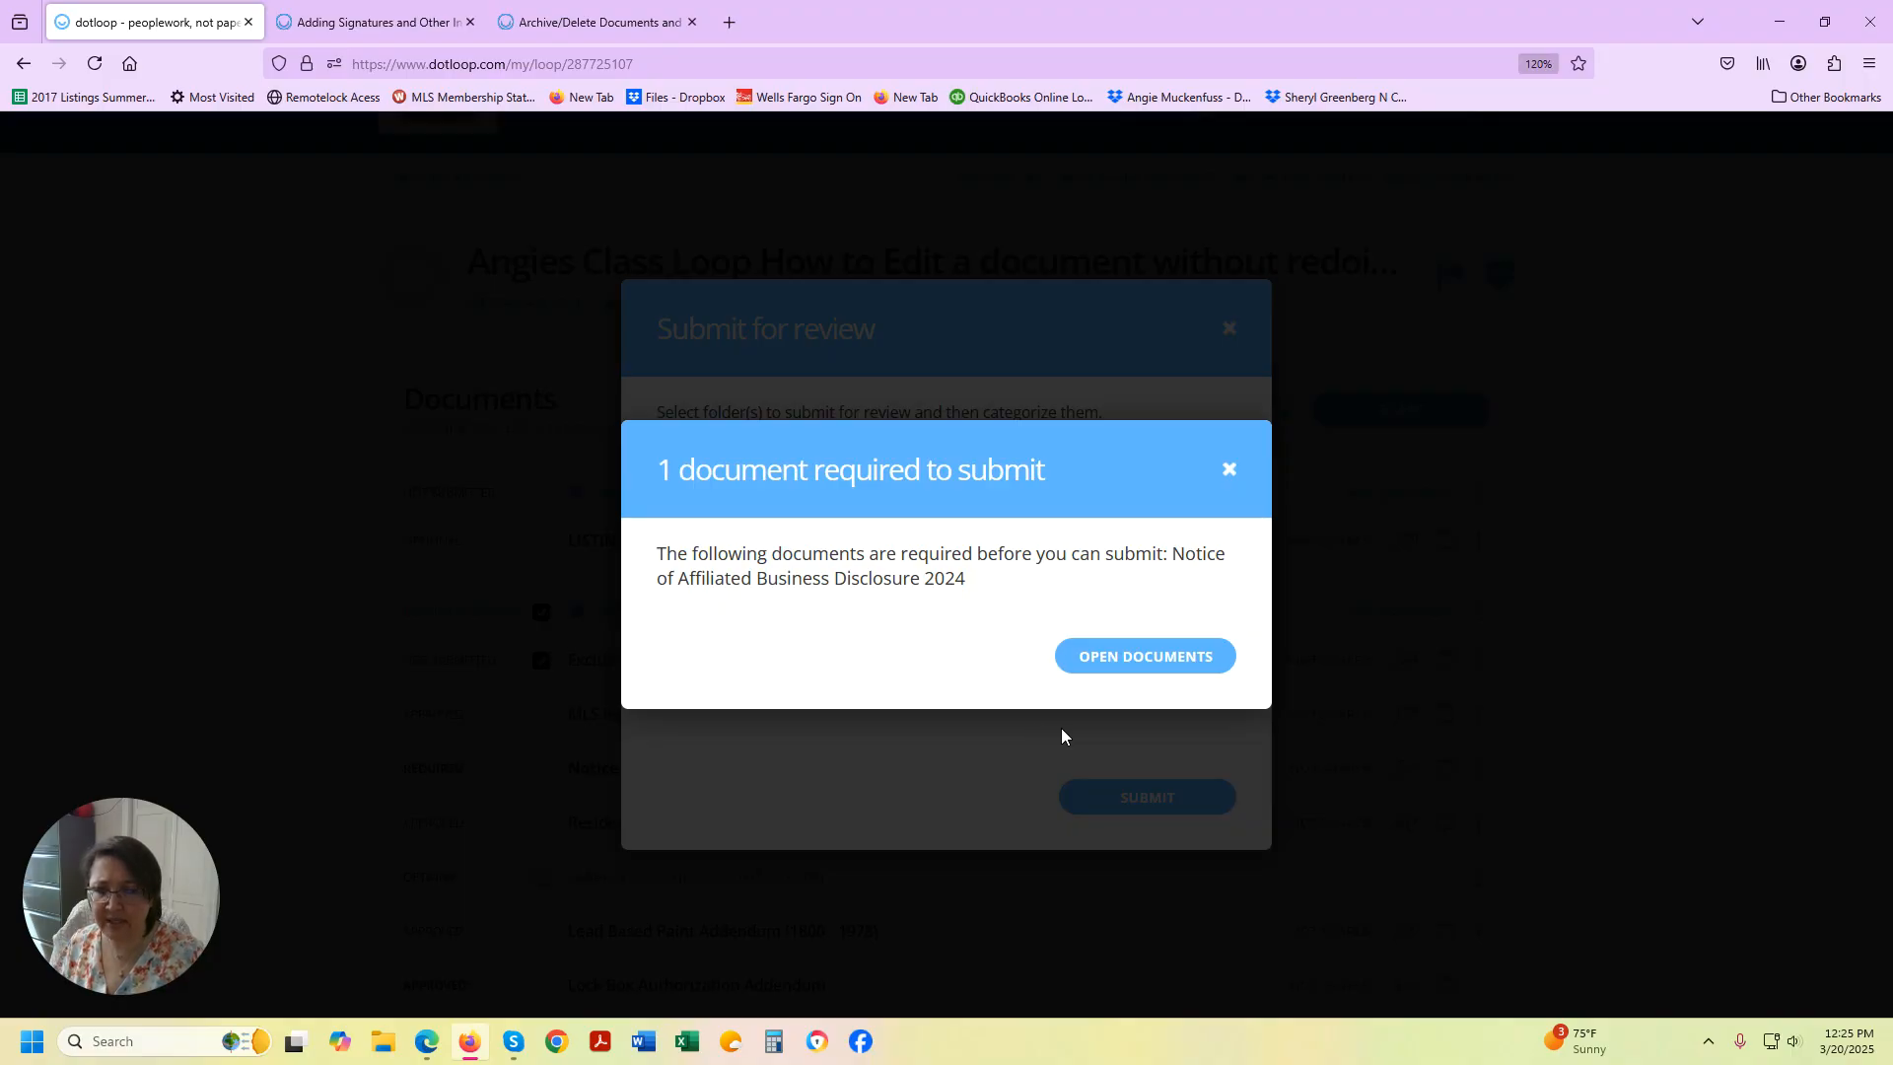
pyautogui.click(1227, 474)
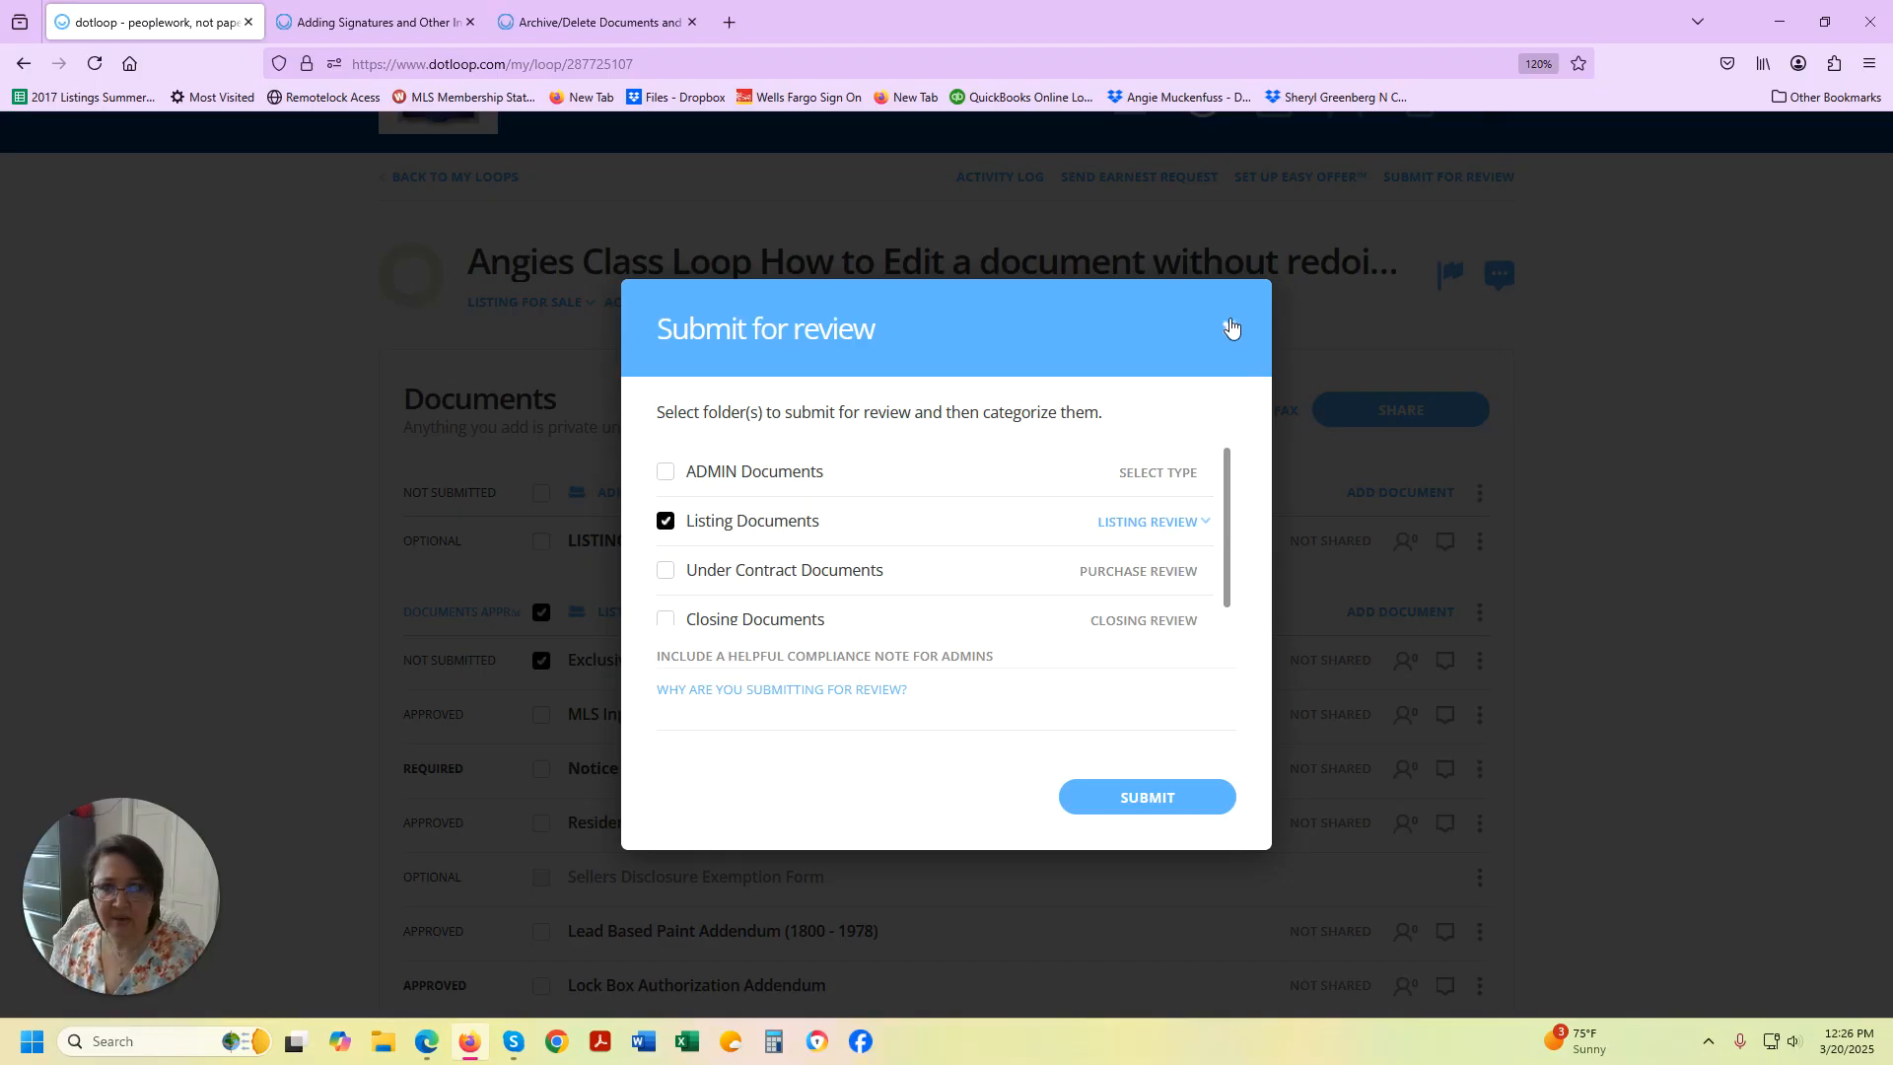
pyautogui.click(1230, 328)
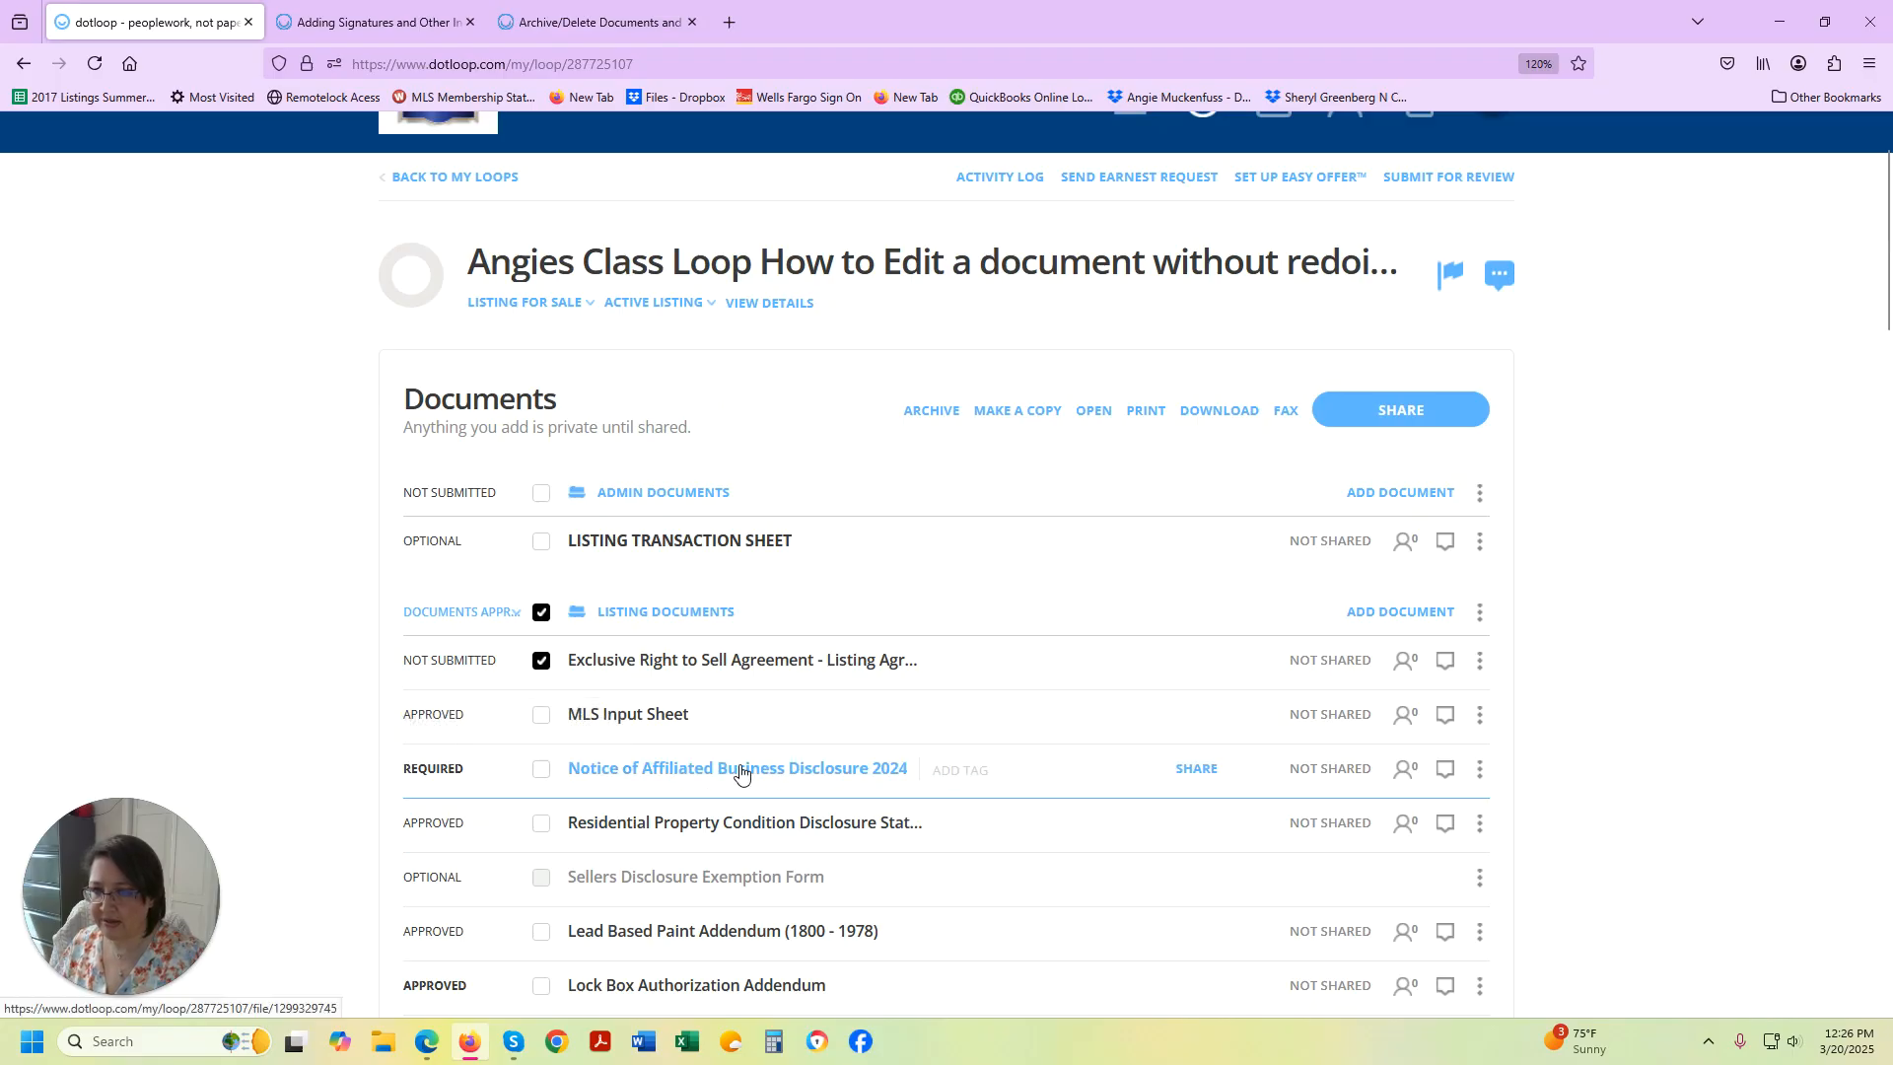
# Move the Notice of Affiliated Business Disclosure 2024 into ADMIN Documents and submit the Listing Documents folder for listing review.
pyautogui.moveTo(741, 773); pyautogui.dragTo(721, 597)
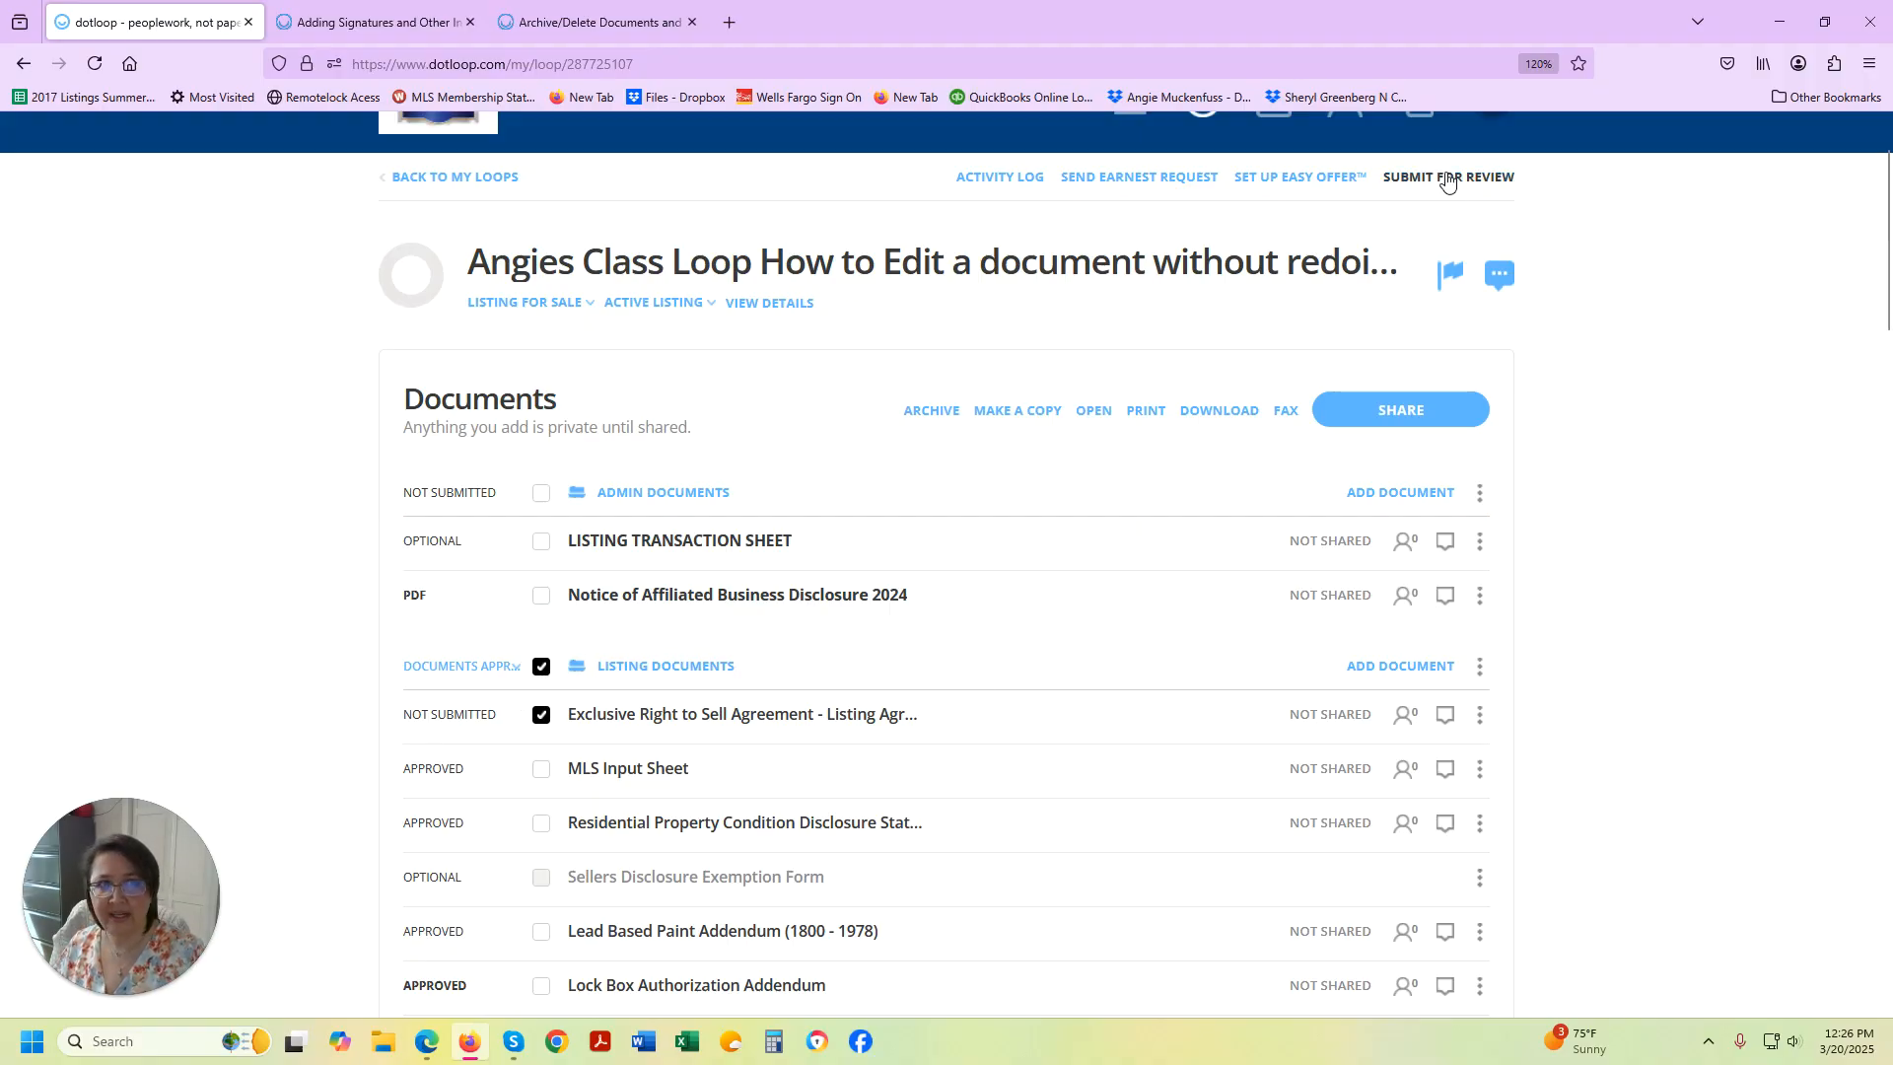
pyautogui.click(1448, 179)
pyautogui.click(666, 521)
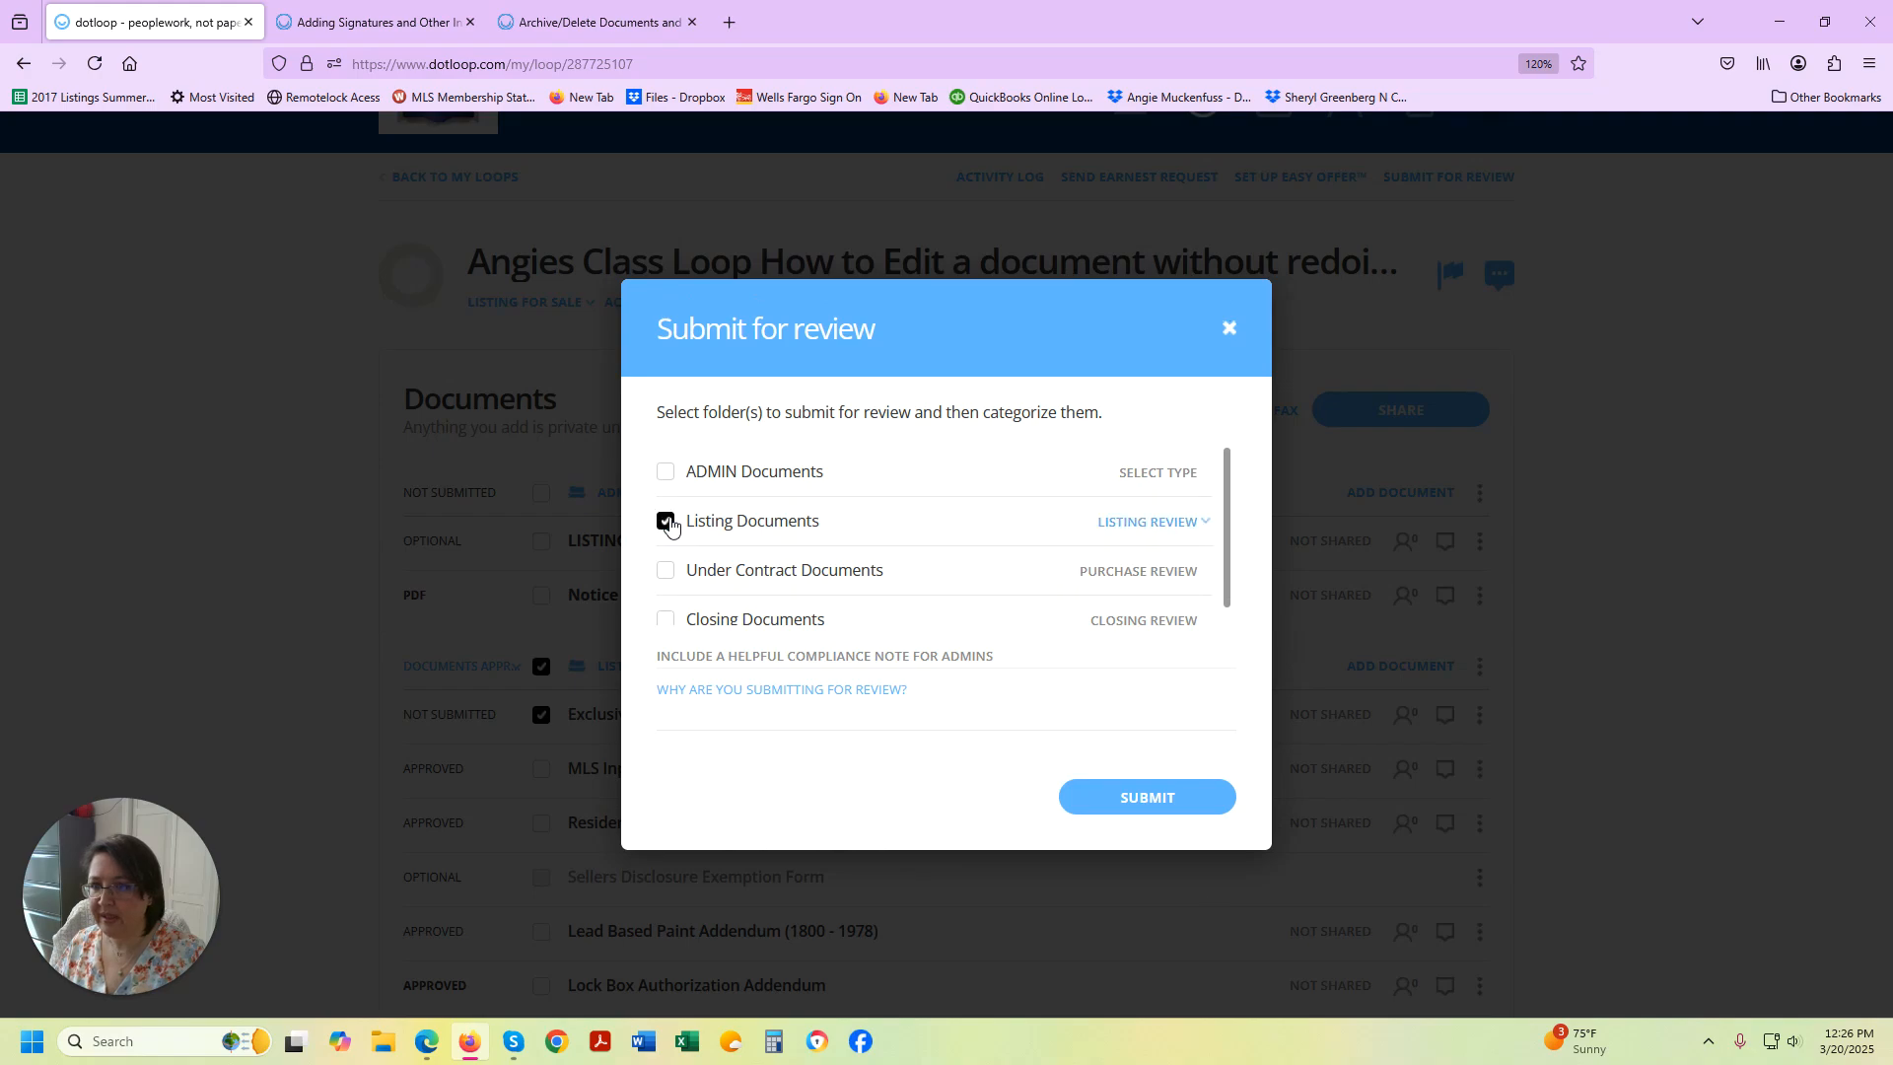
pyautogui.click(1195, 799)
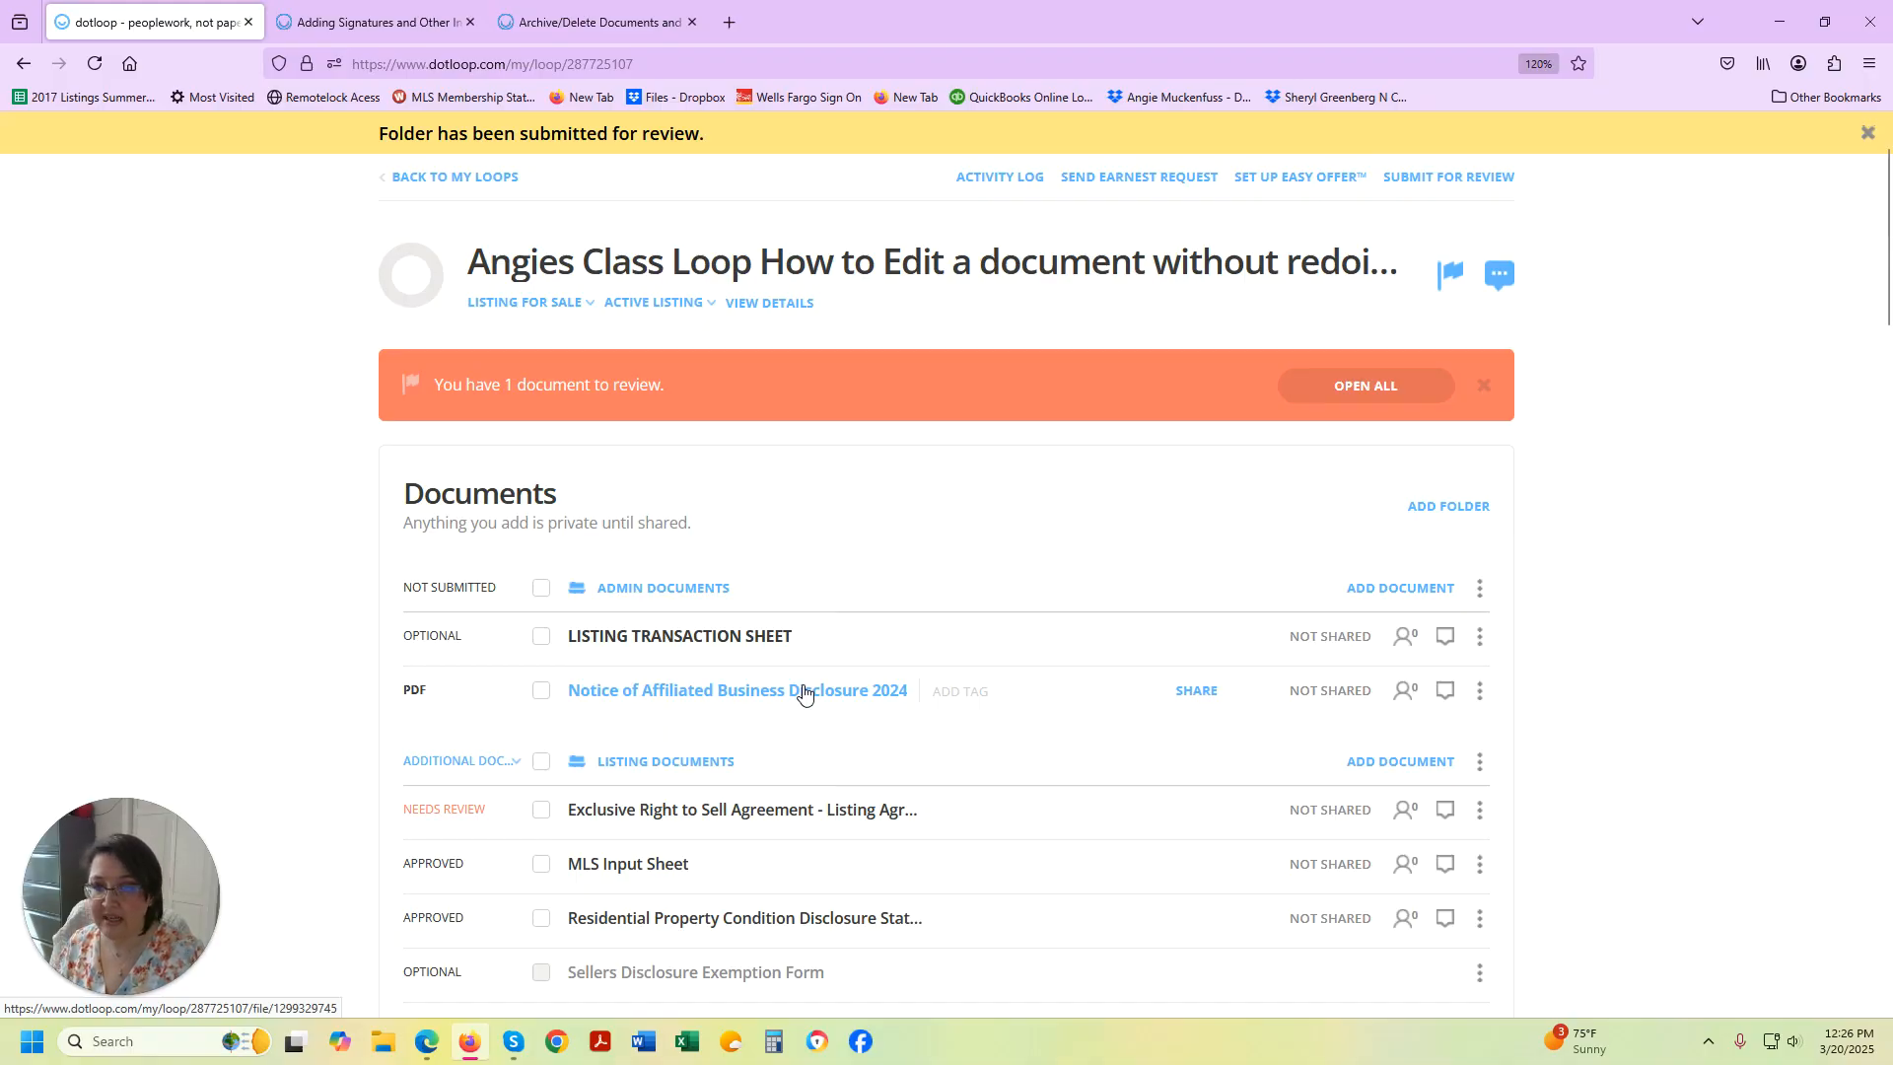
# Move the Notice of Affiliated Business Disclosure 2024 back into Listing Documents, directly below the Exclusive Right to Sell Agreement.
pyautogui.moveTo(799, 701); pyautogui.dragTo(773, 809)
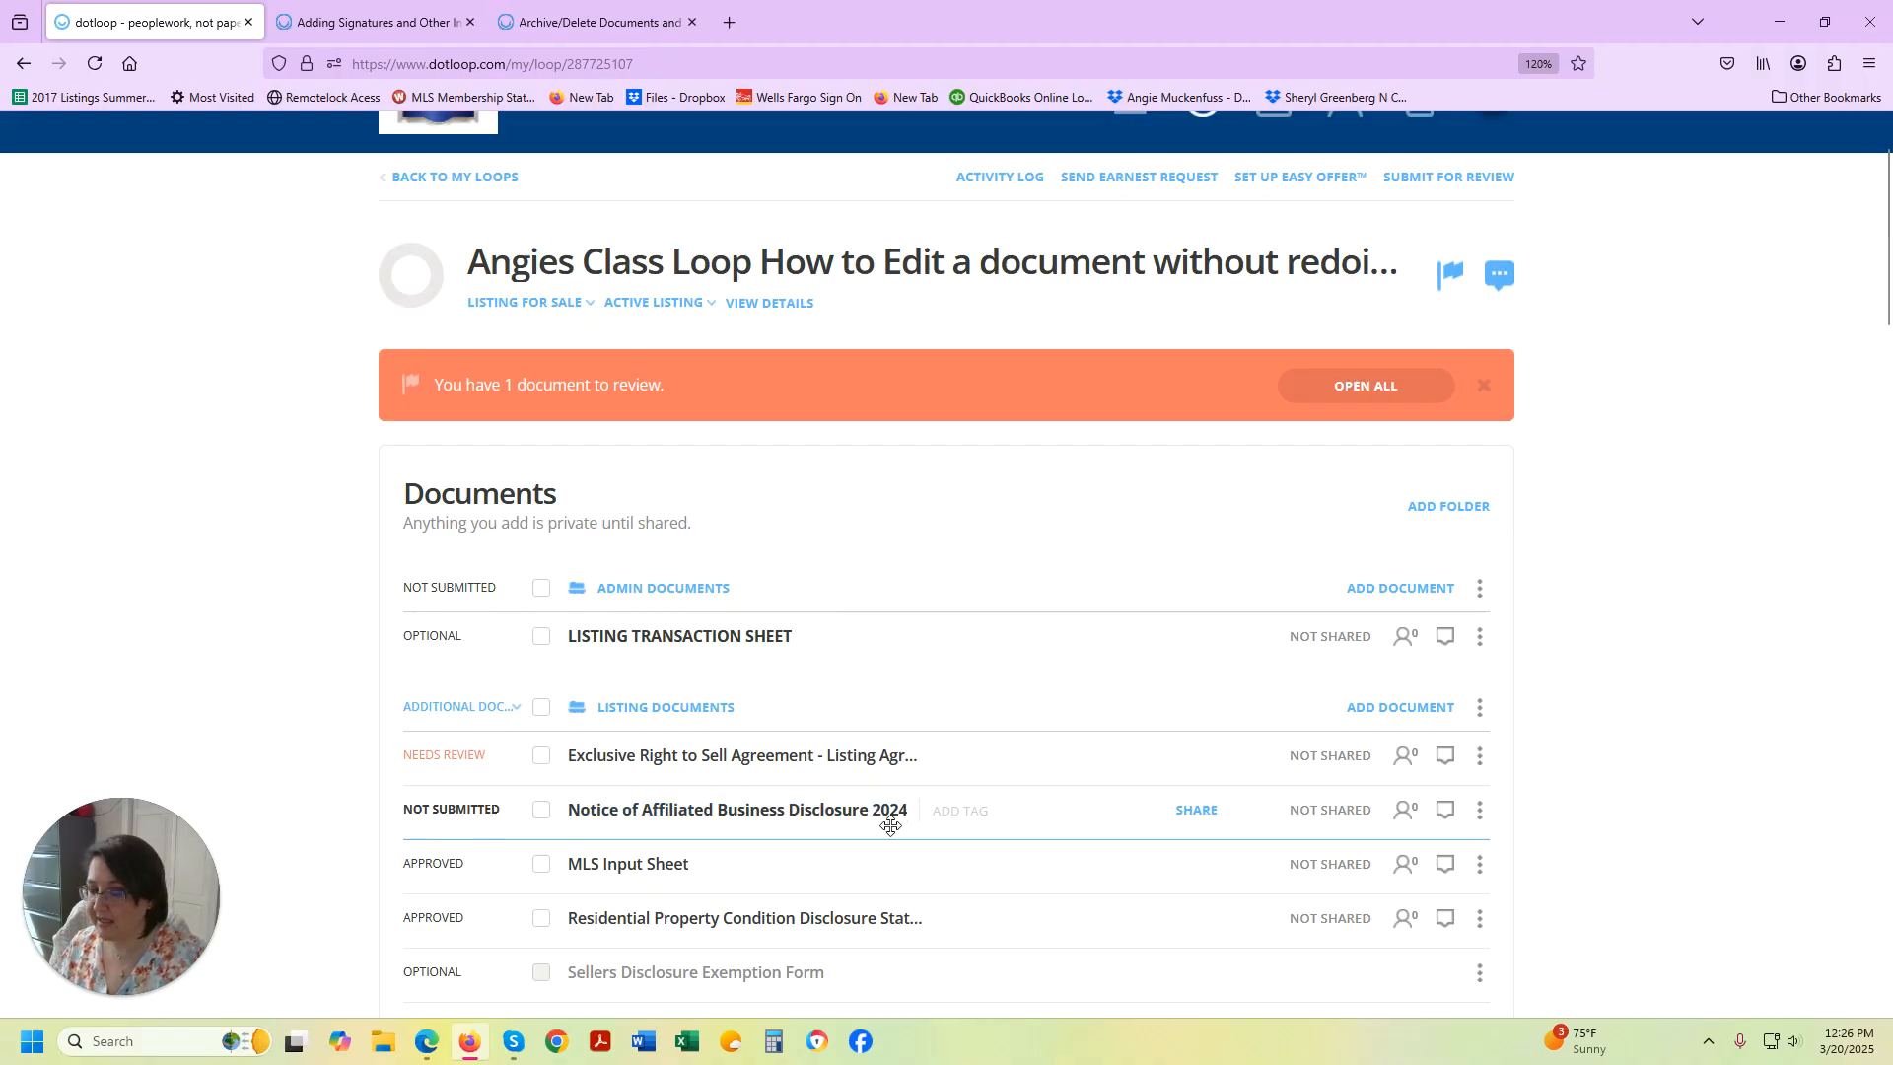
pyautogui.scroll(-1, 329, 642)
pyautogui.scroll(-3, 330, 642)
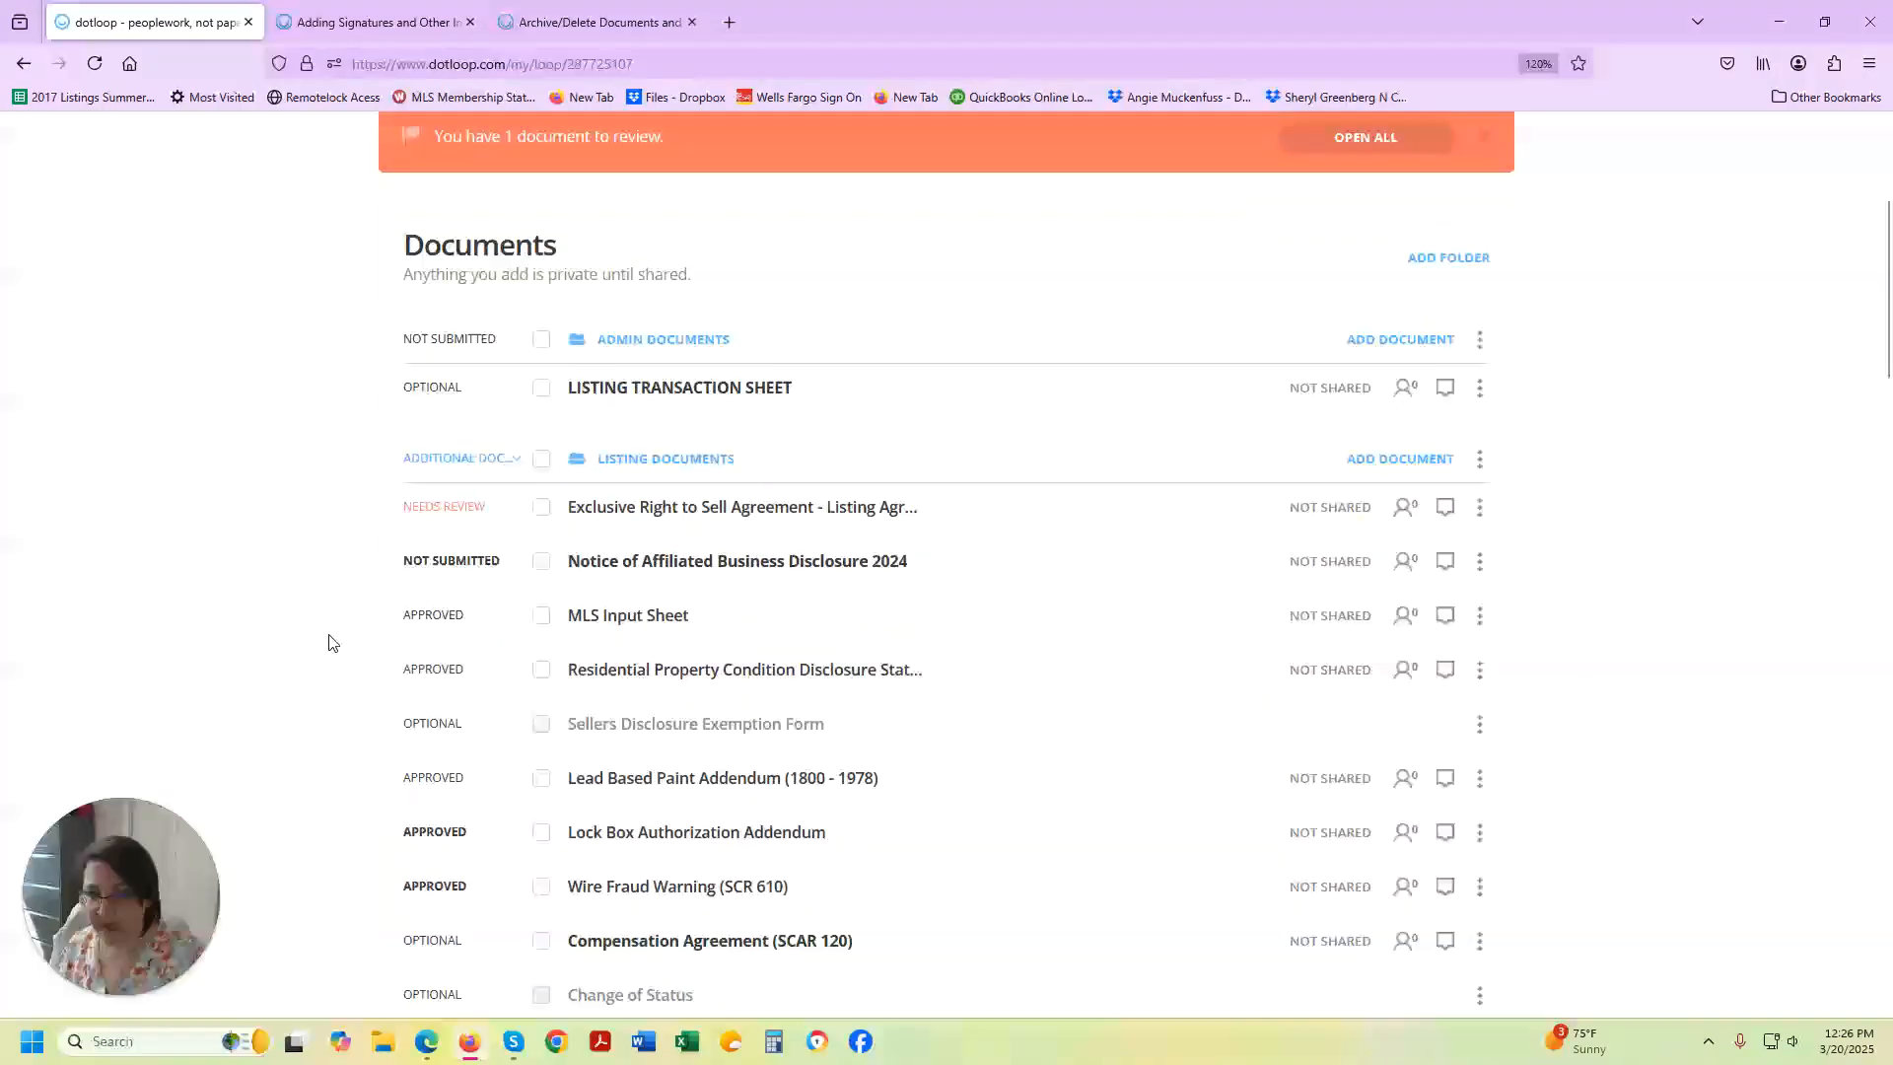
pyautogui.scroll(5, 329, 642)
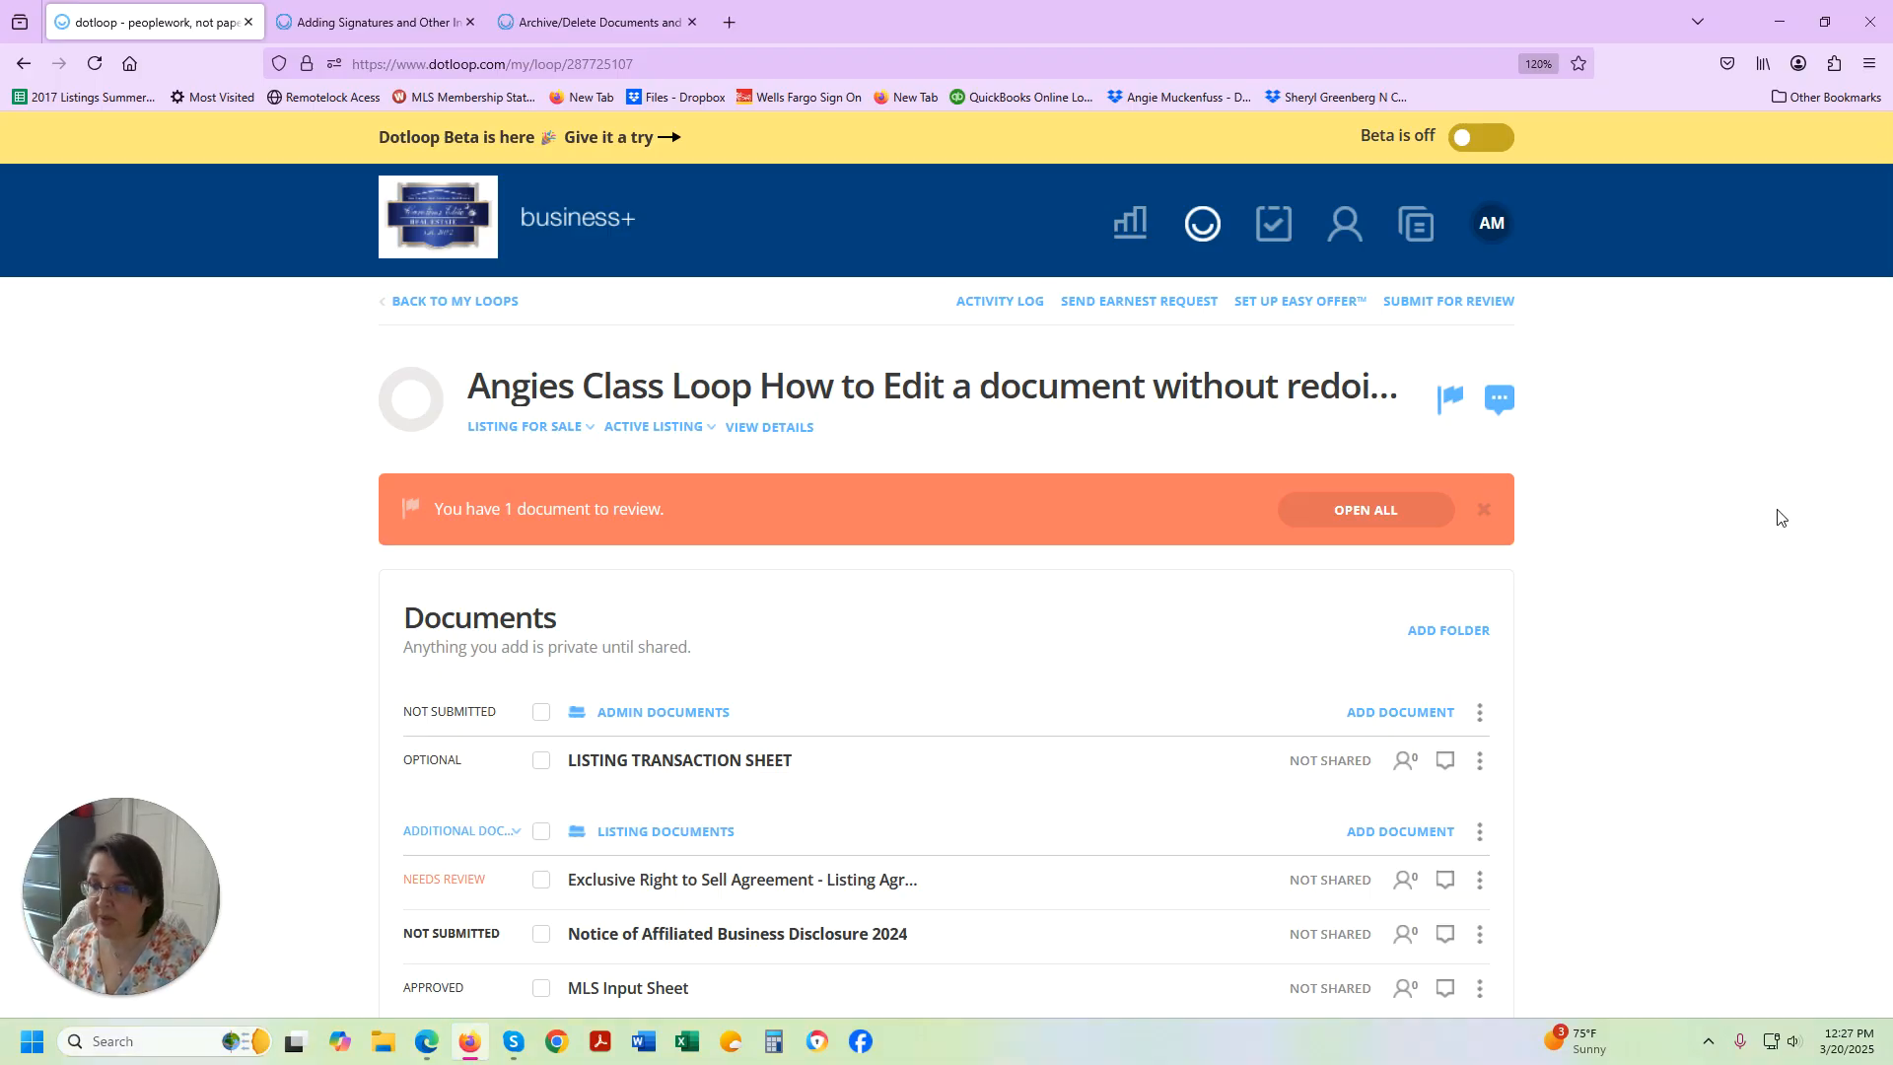
# Open the dotloop Help Center from the footer of the loop page.
pyautogui.scroll(-12, 1775, 520)
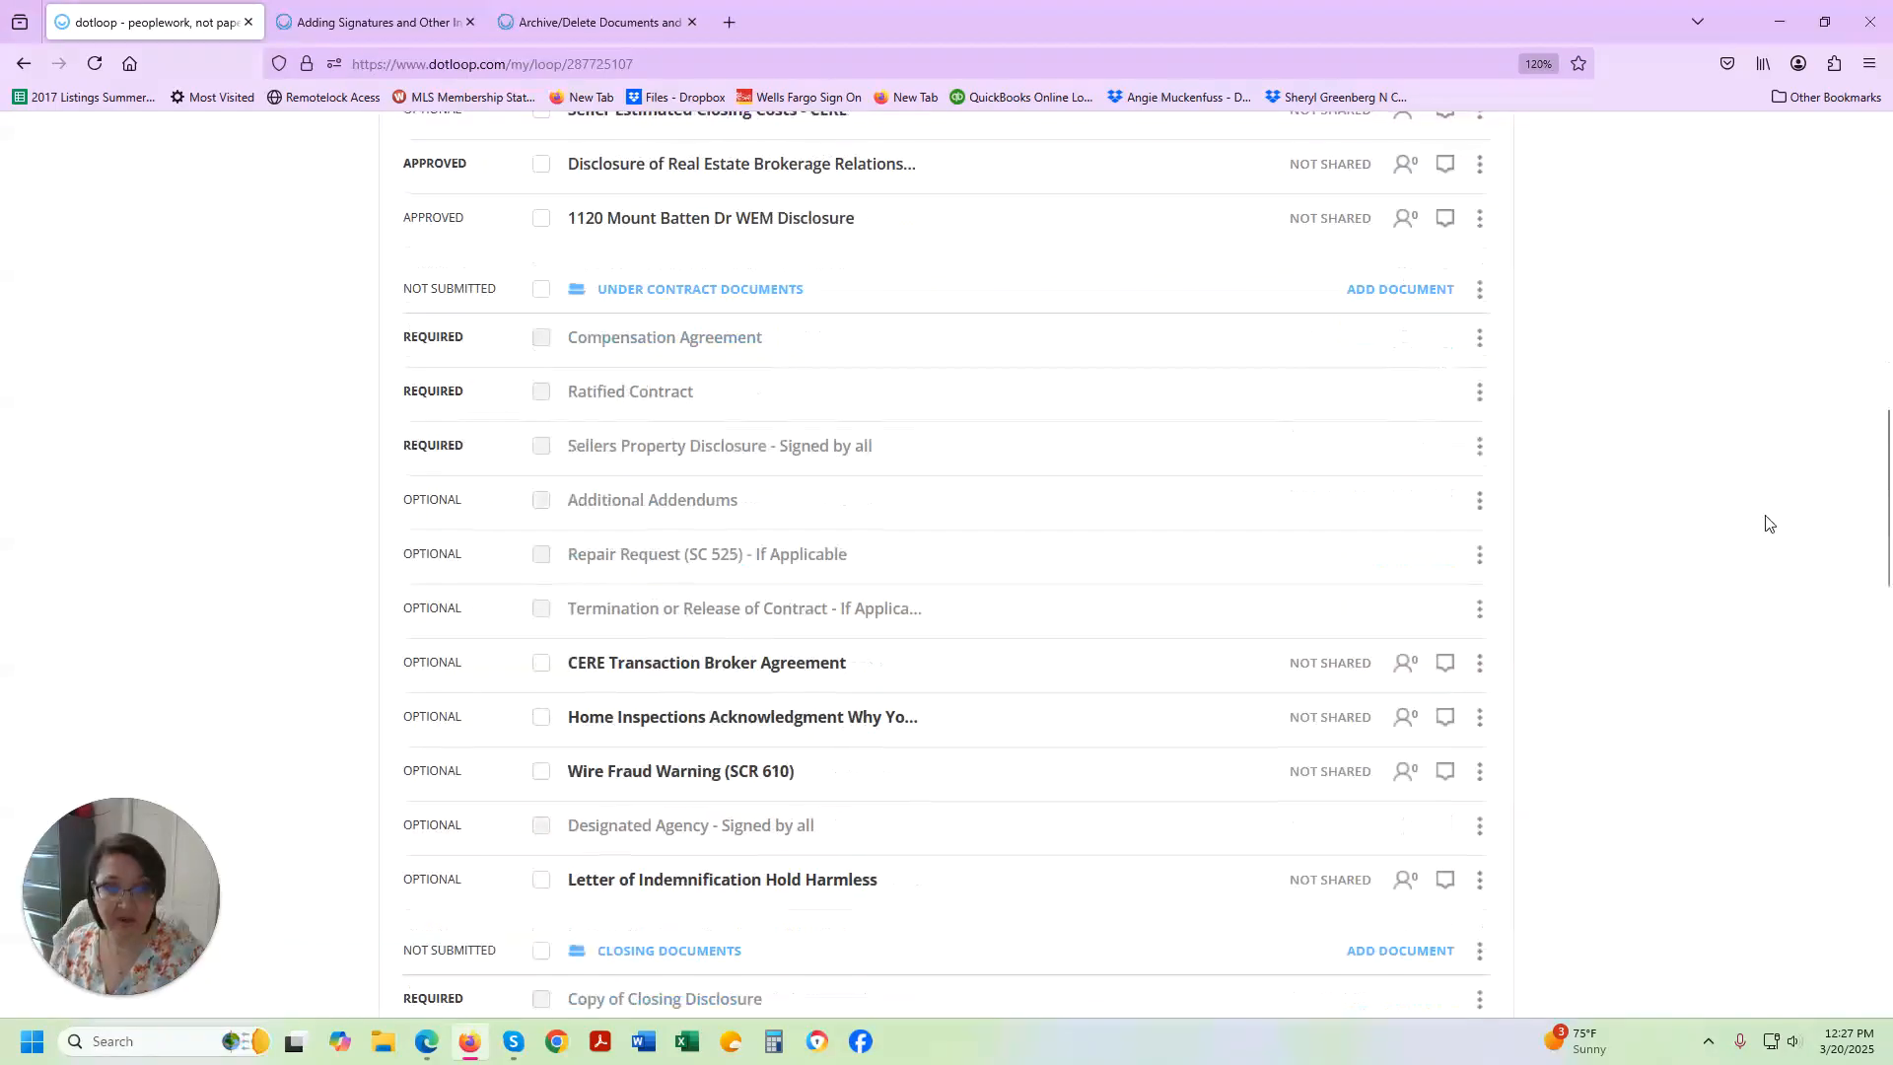
pyautogui.scroll(-10, 1770, 522)
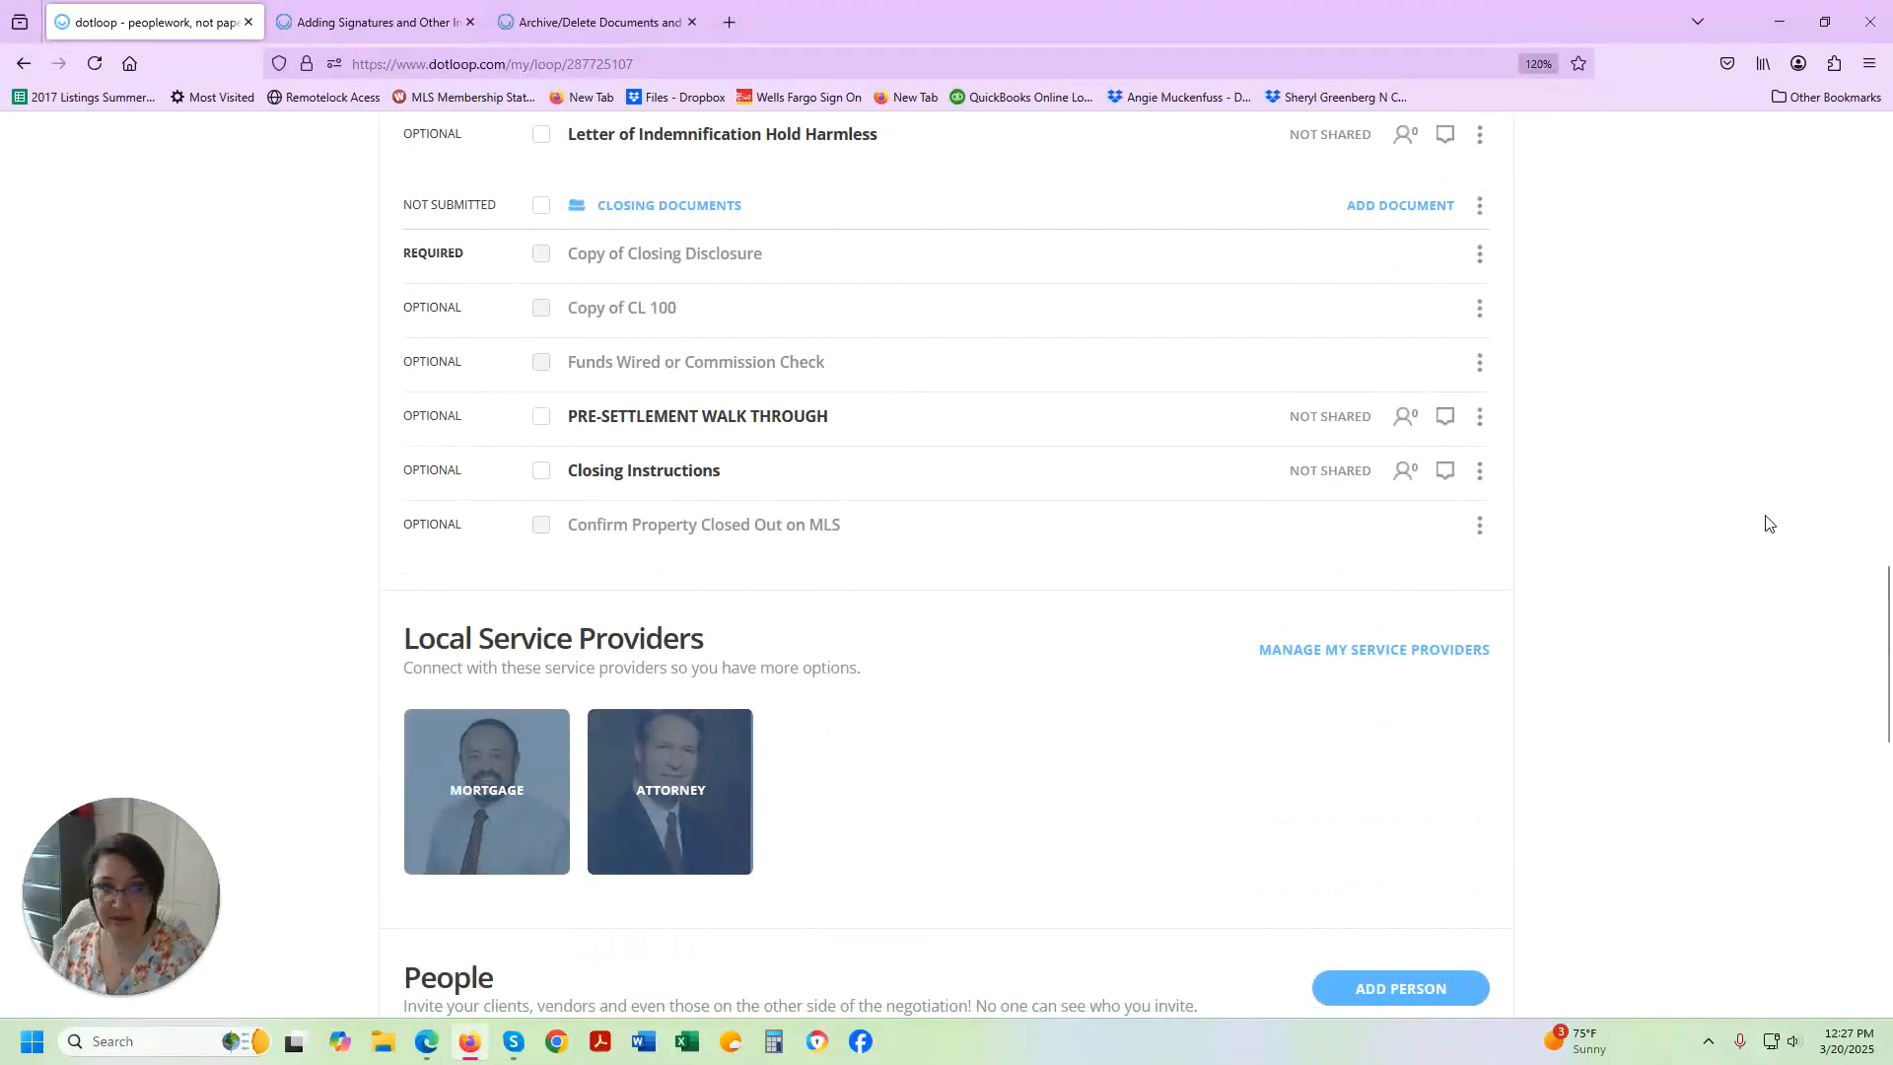
pyautogui.scroll(-8, 1768, 522)
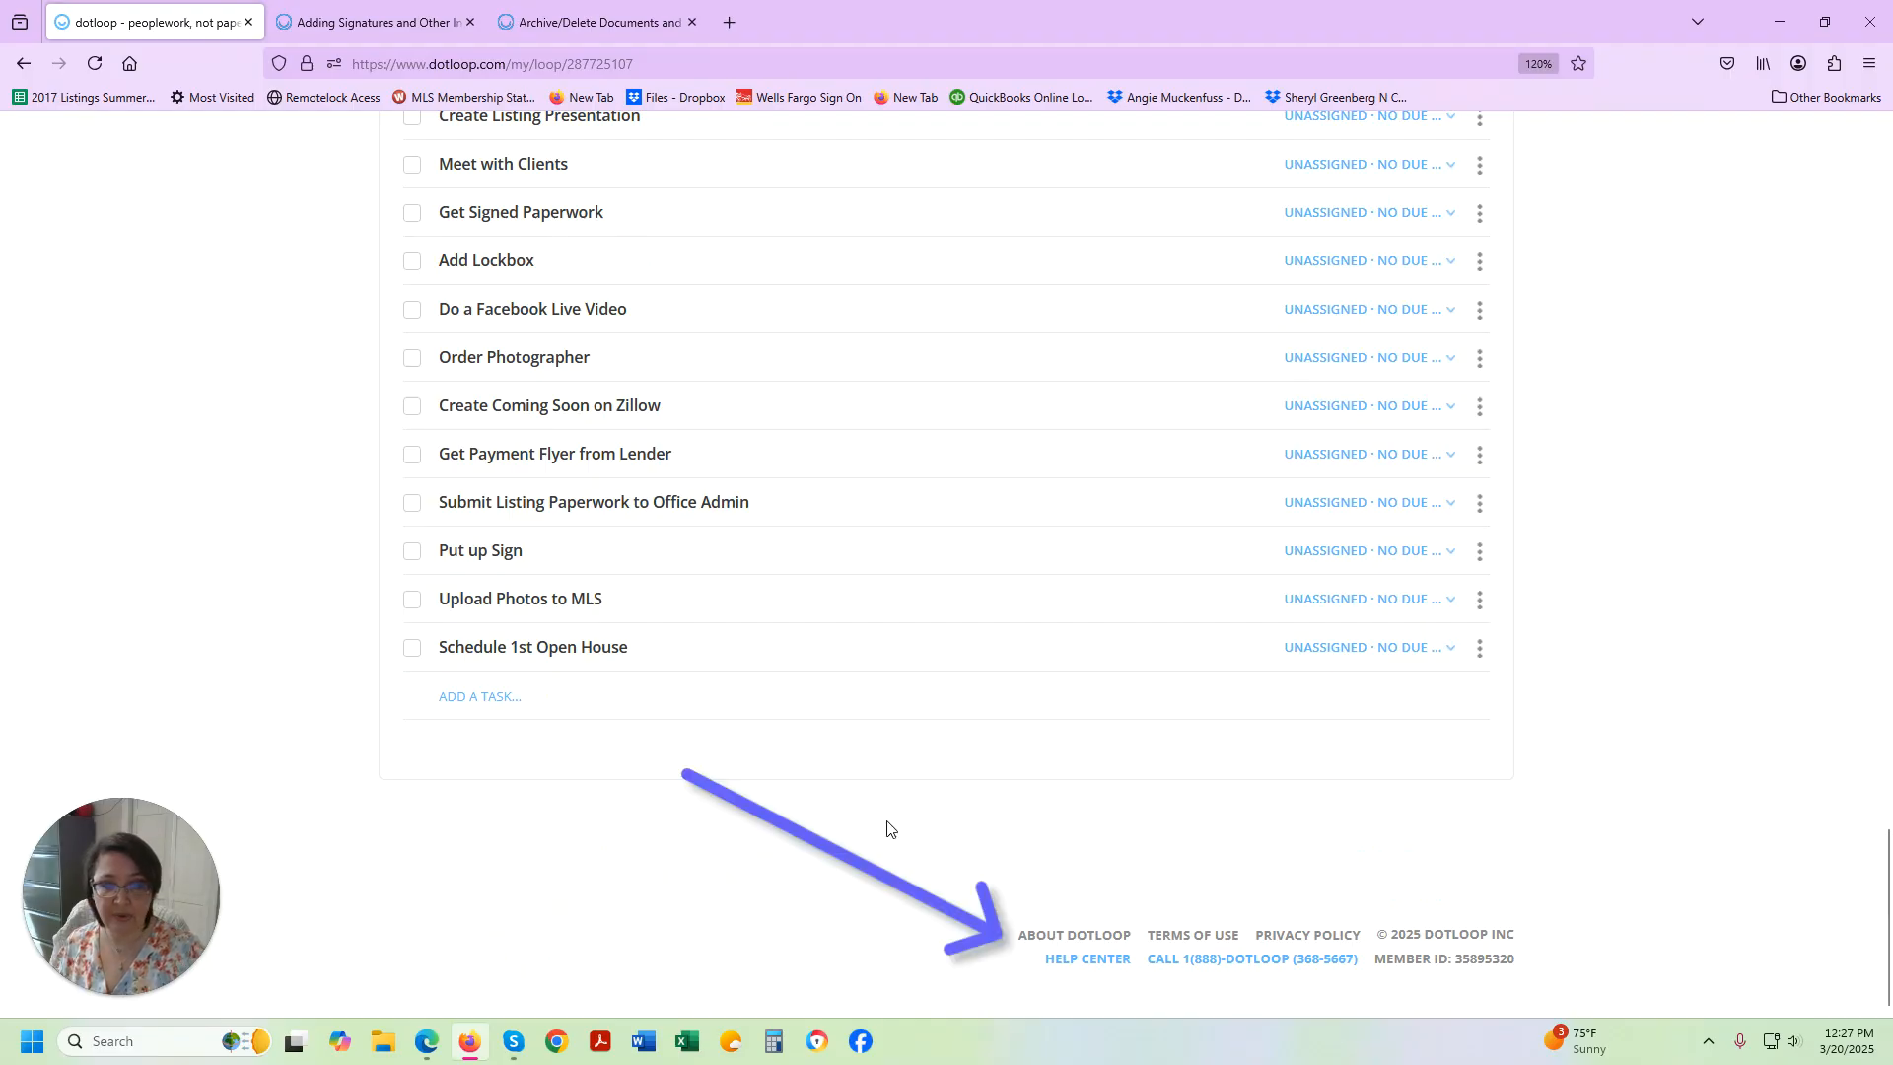
pyautogui.click(1102, 969)
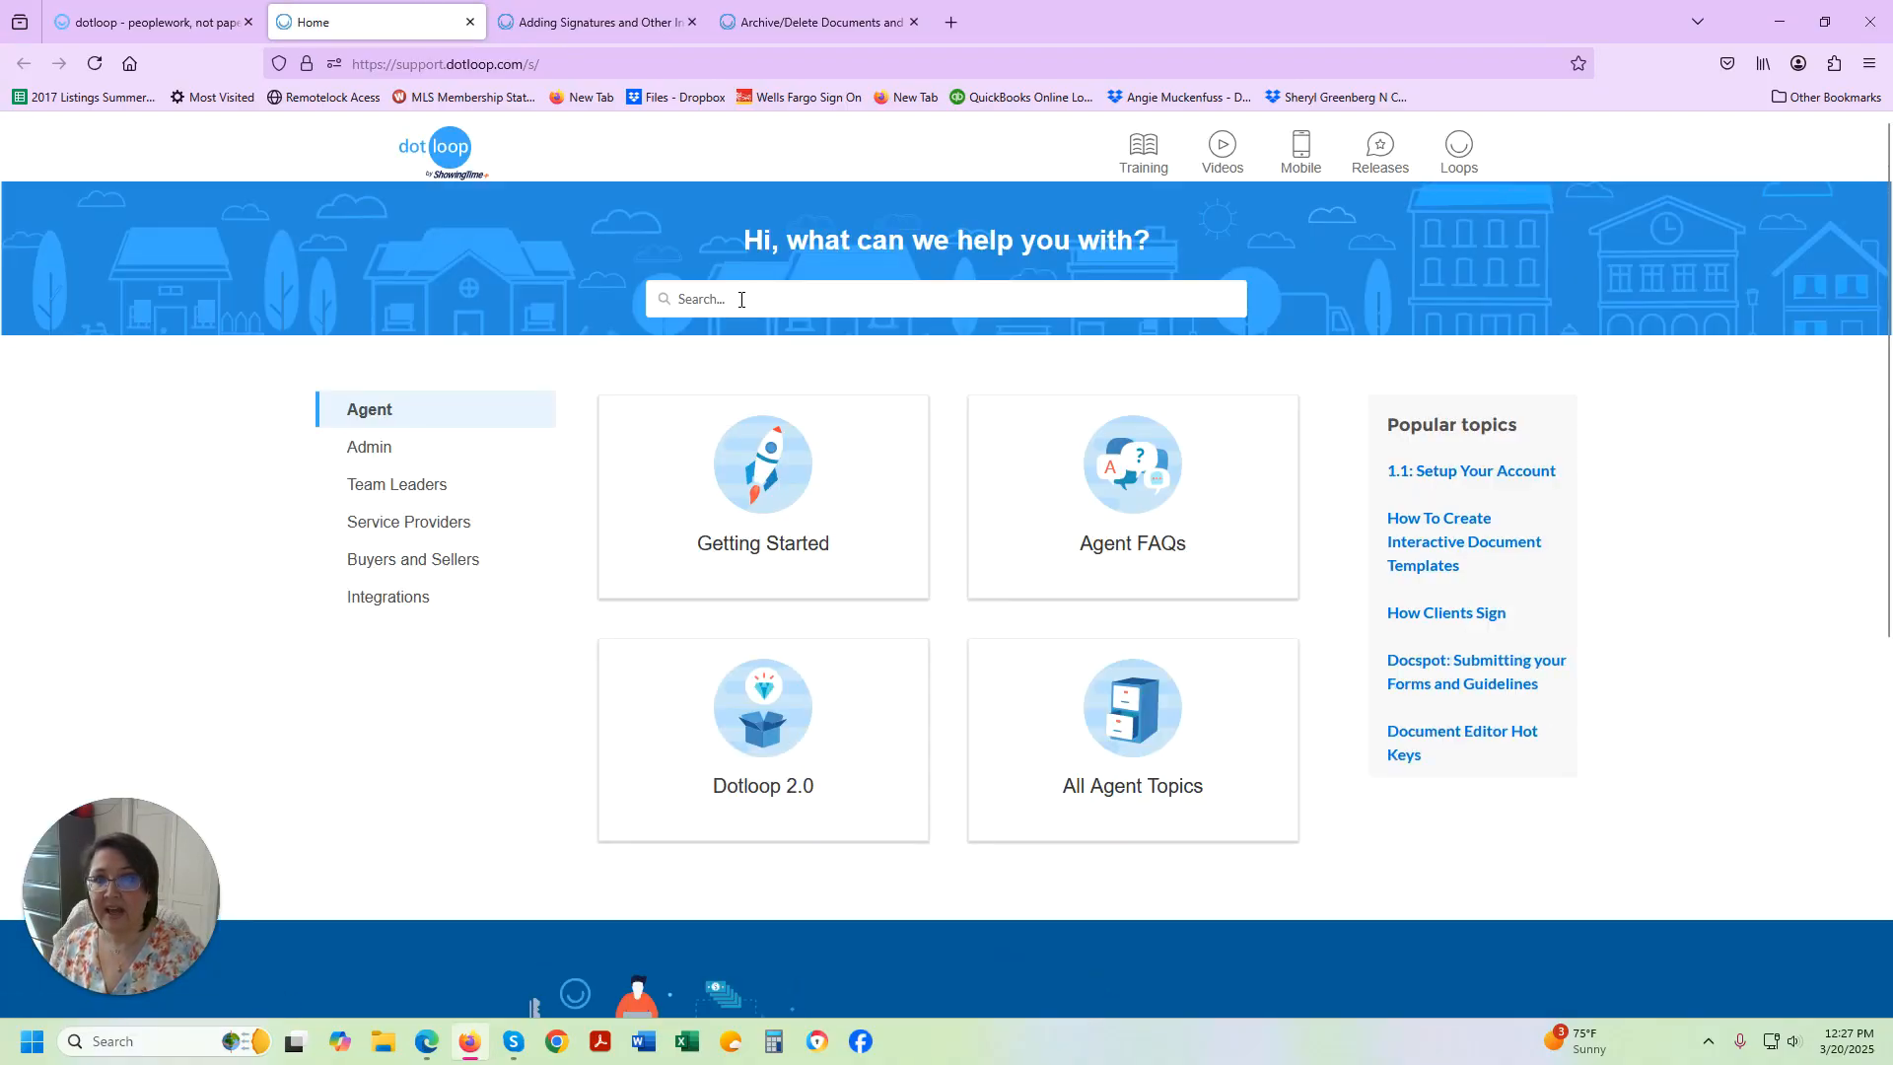
# Search the Help Center for "how do I delete a document" and open the "Archive/Delete Documents and Folders" article.
pyautogui.click(741, 300)
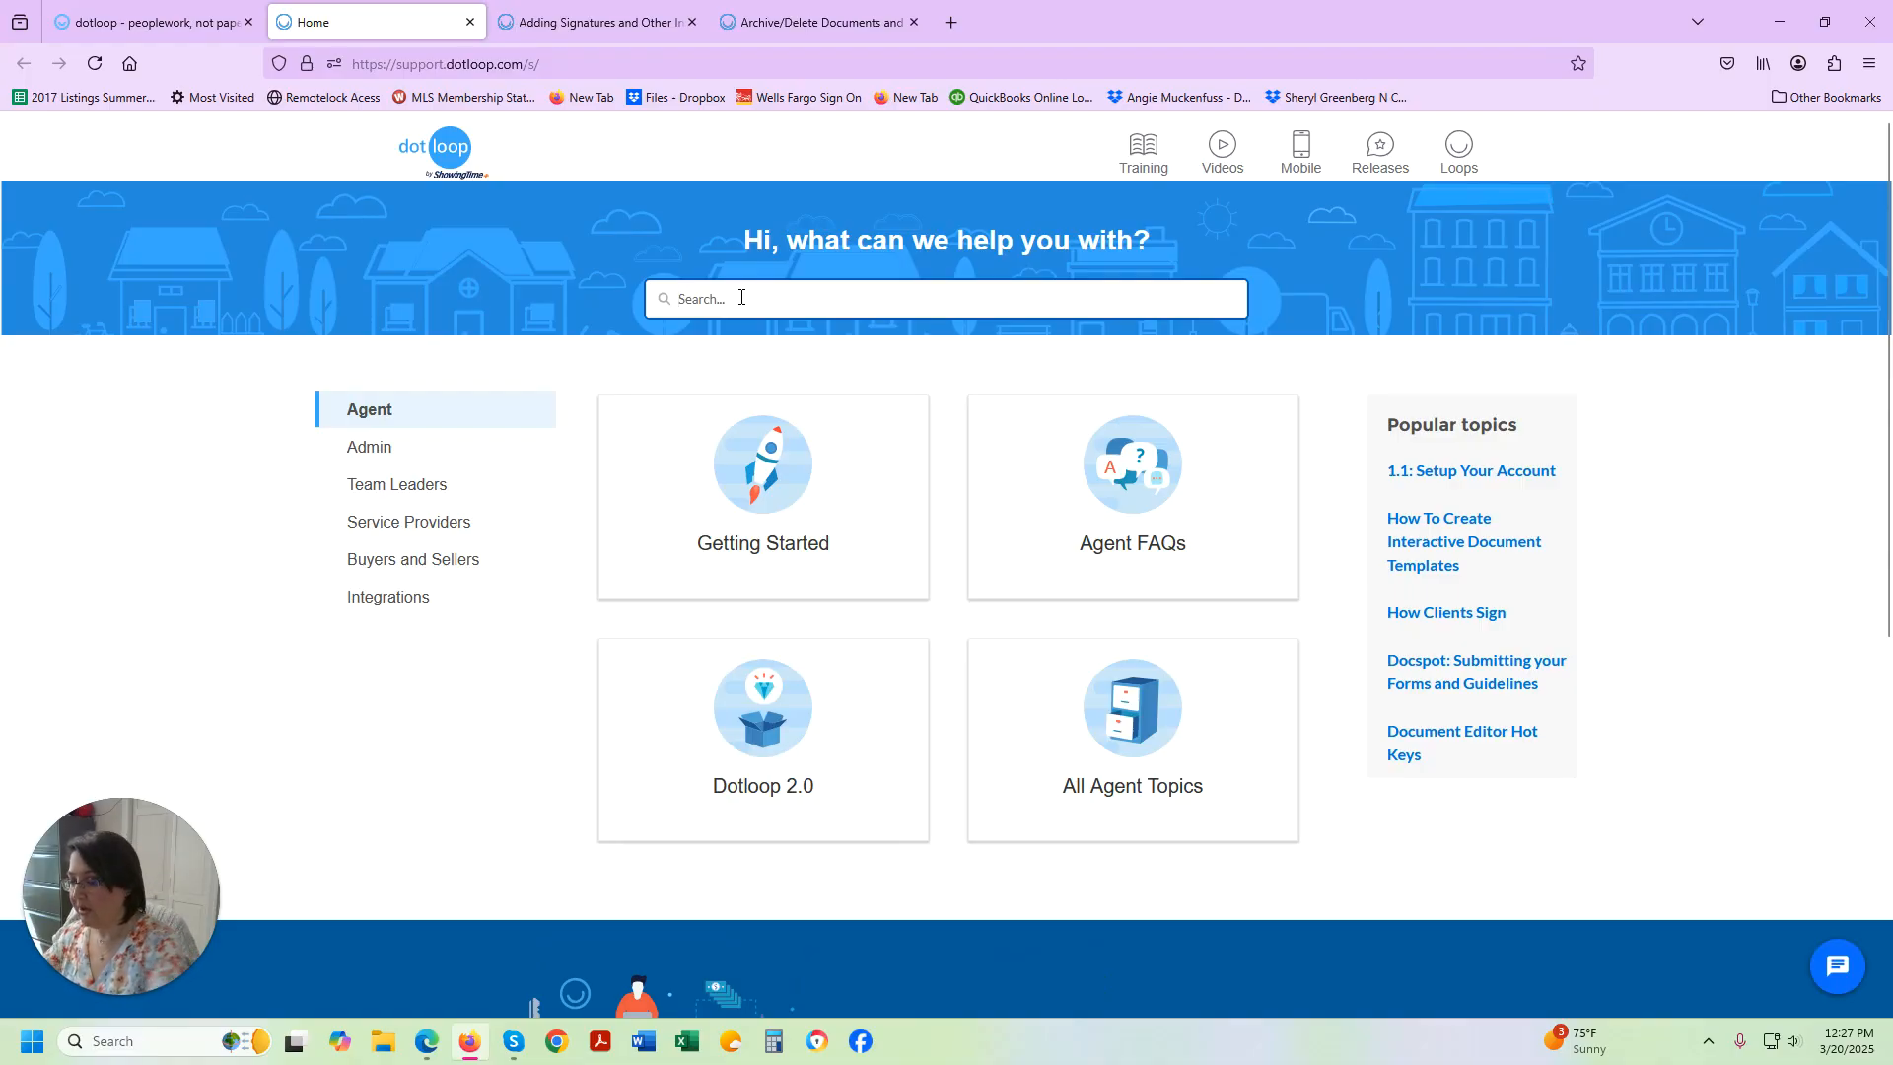
pyautogui.write('how do I')
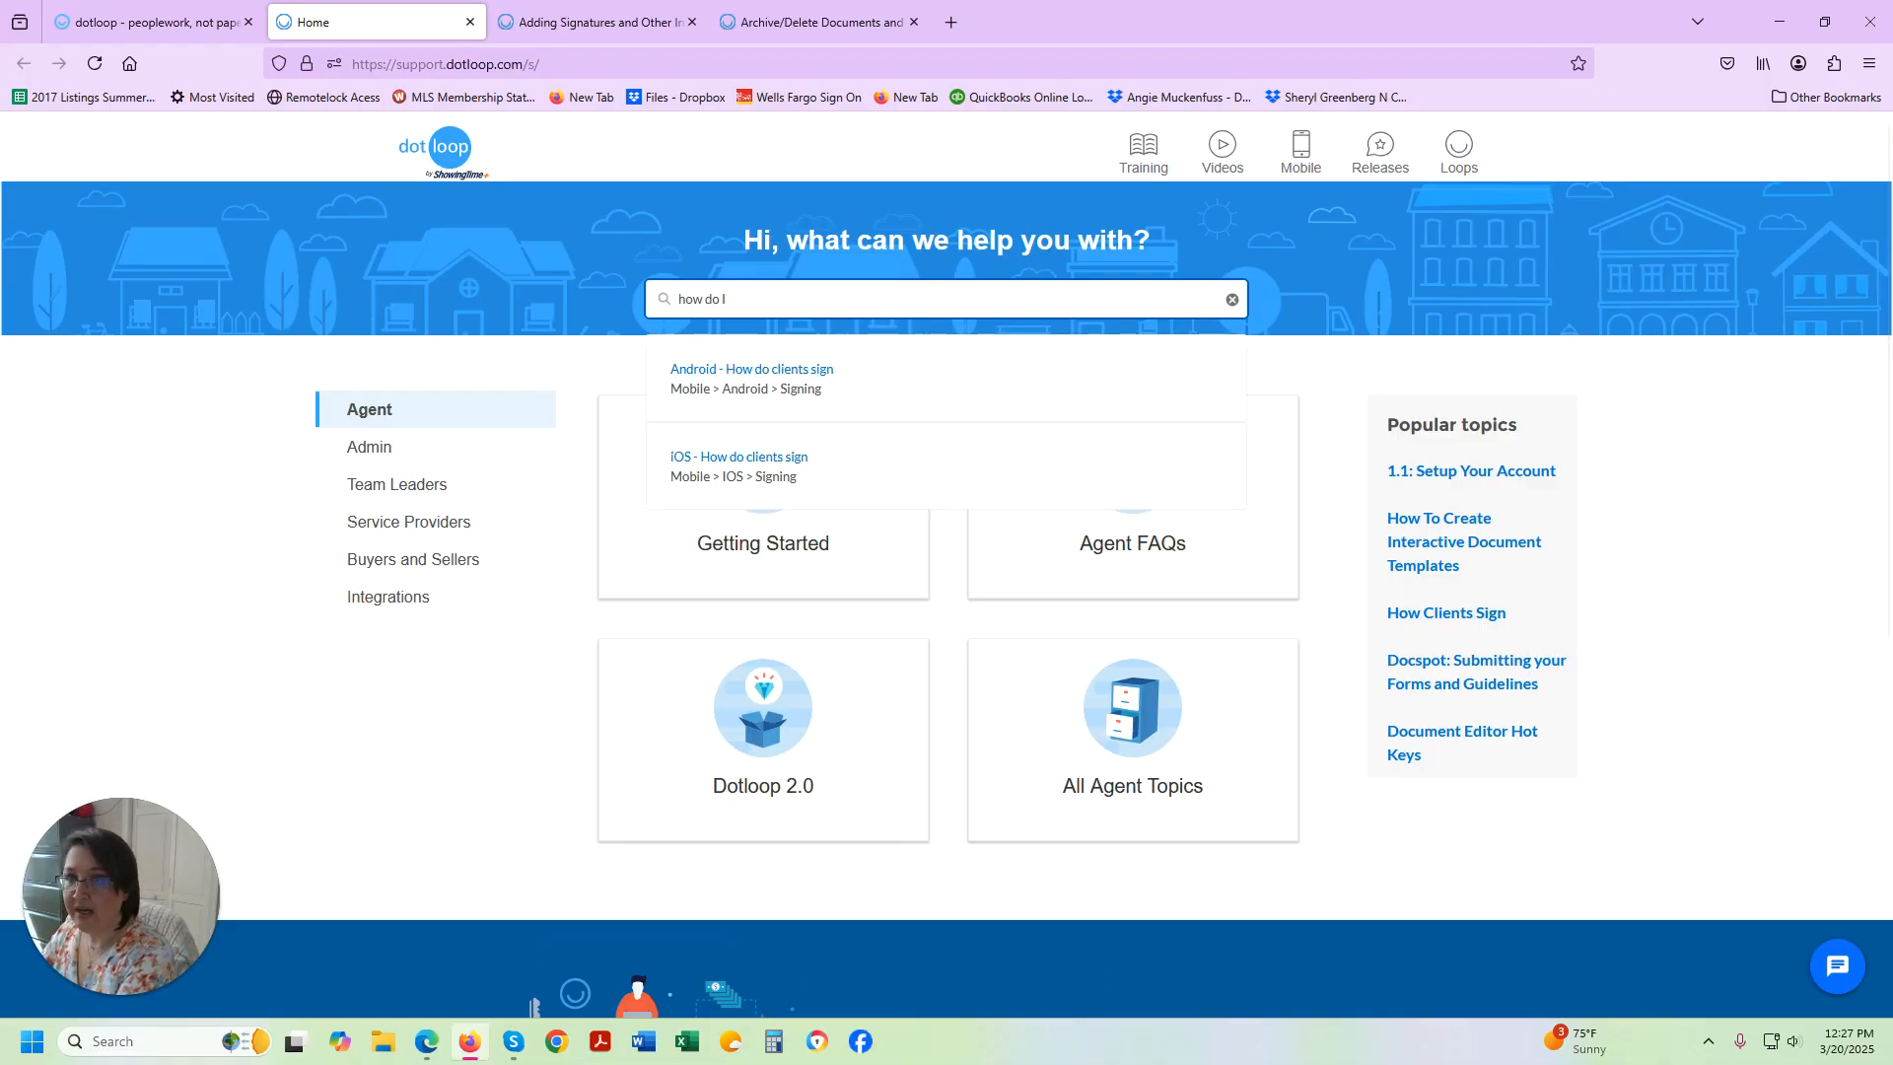
pyautogui.write(' delete a document')
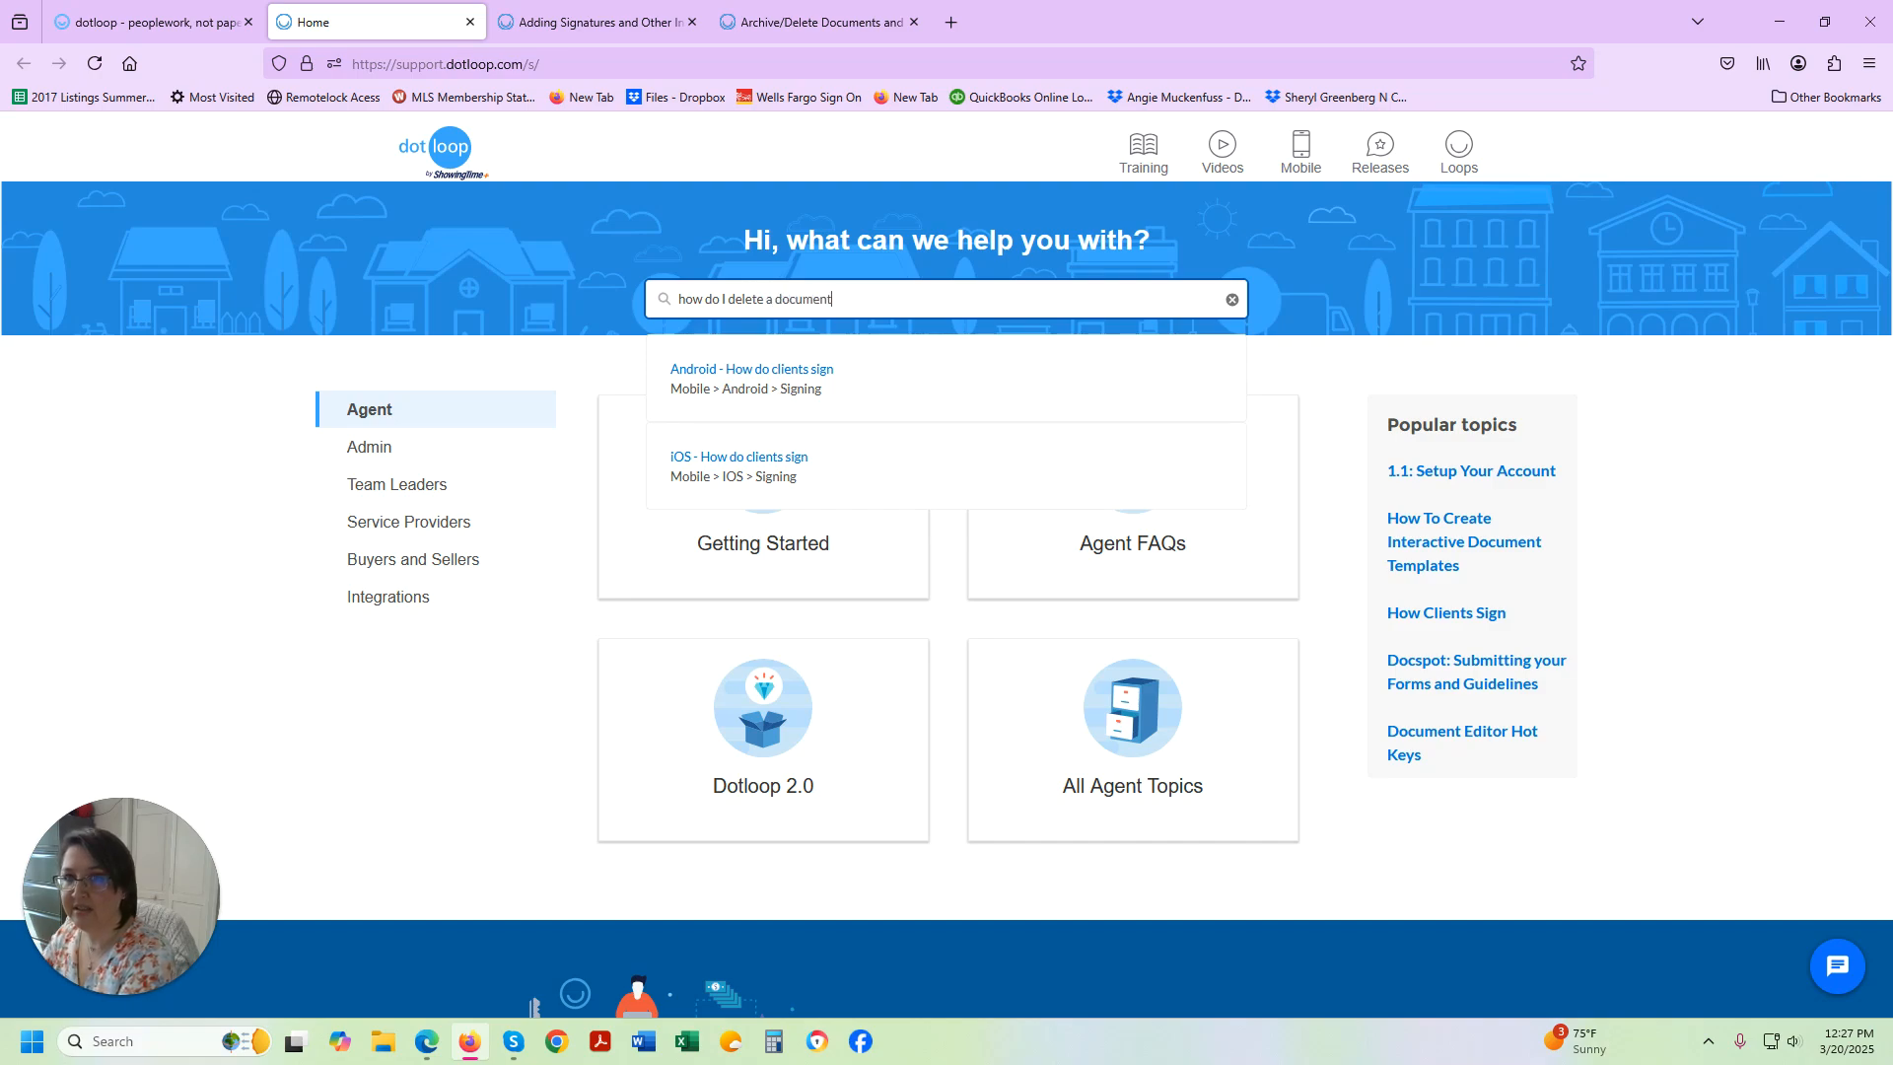
pyautogui.press('Return')
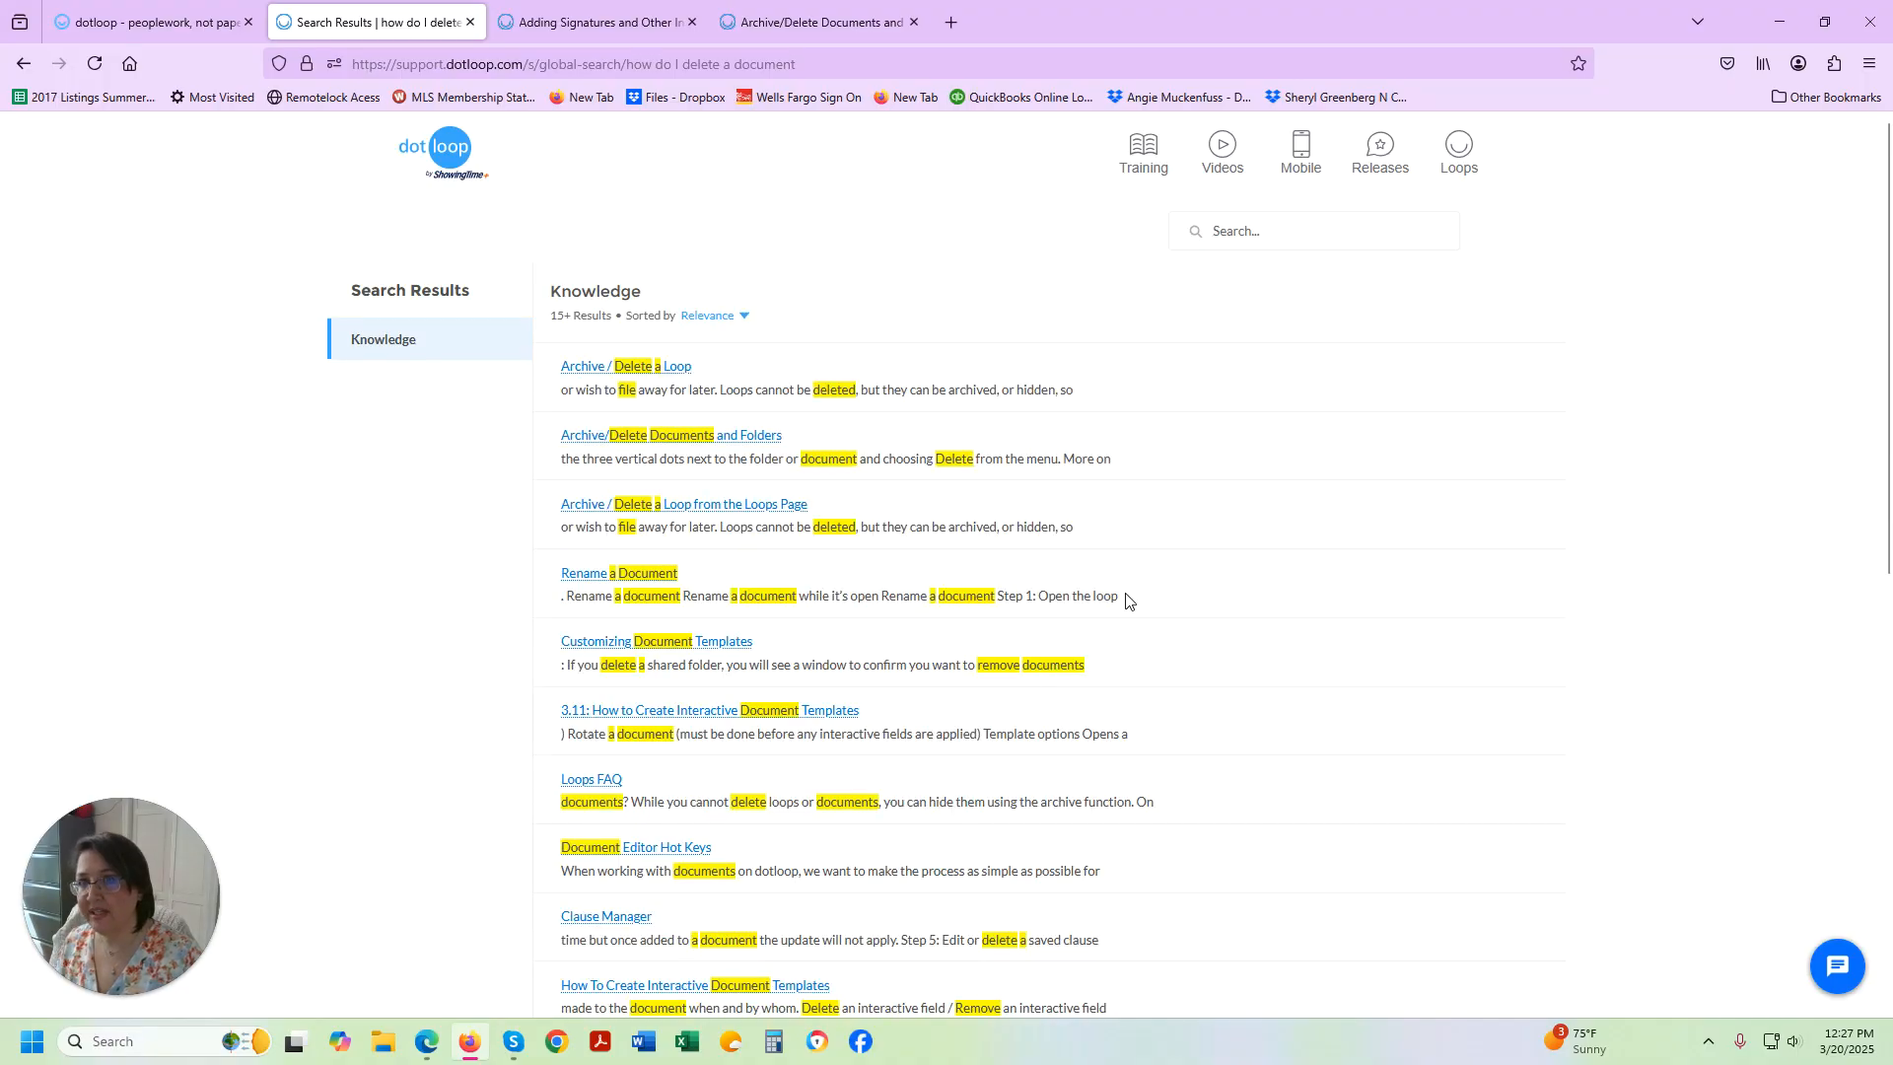
pyautogui.moveTo(575, 366)
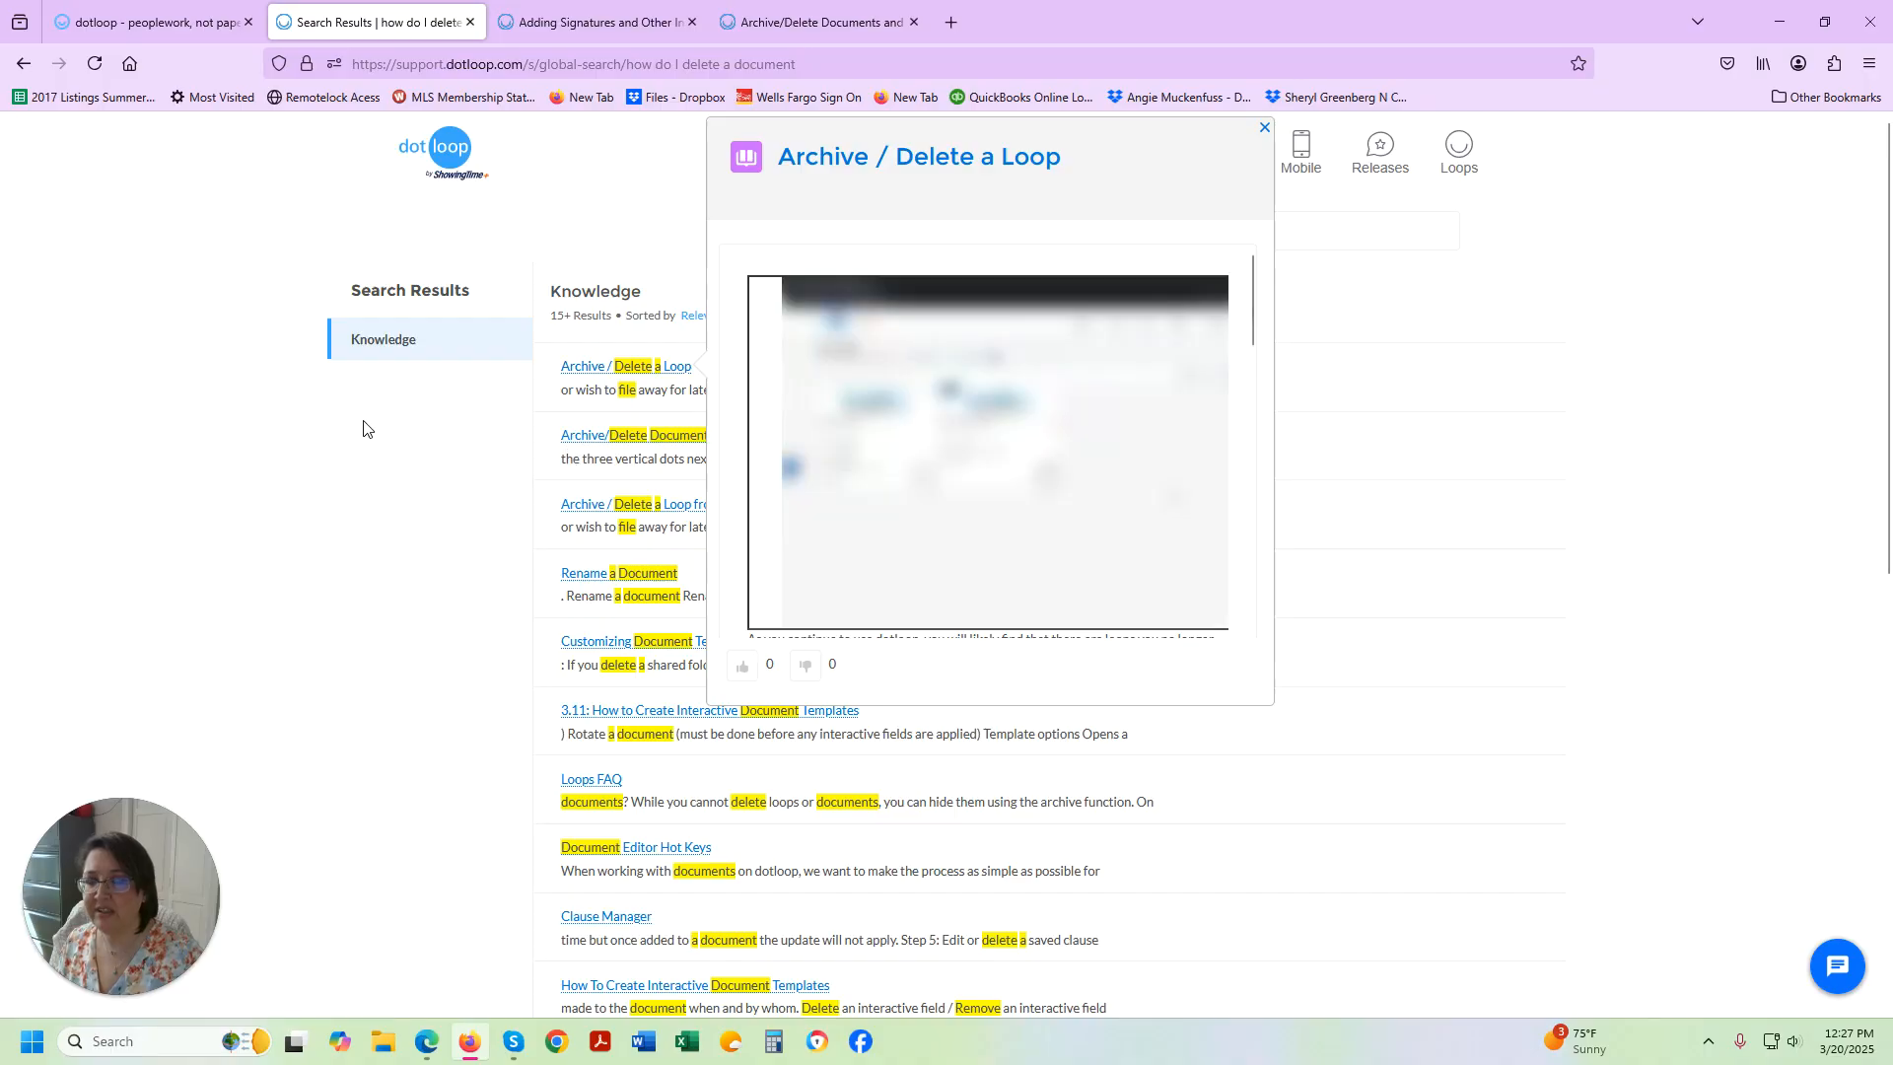
pyautogui.moveTo(708, 441)
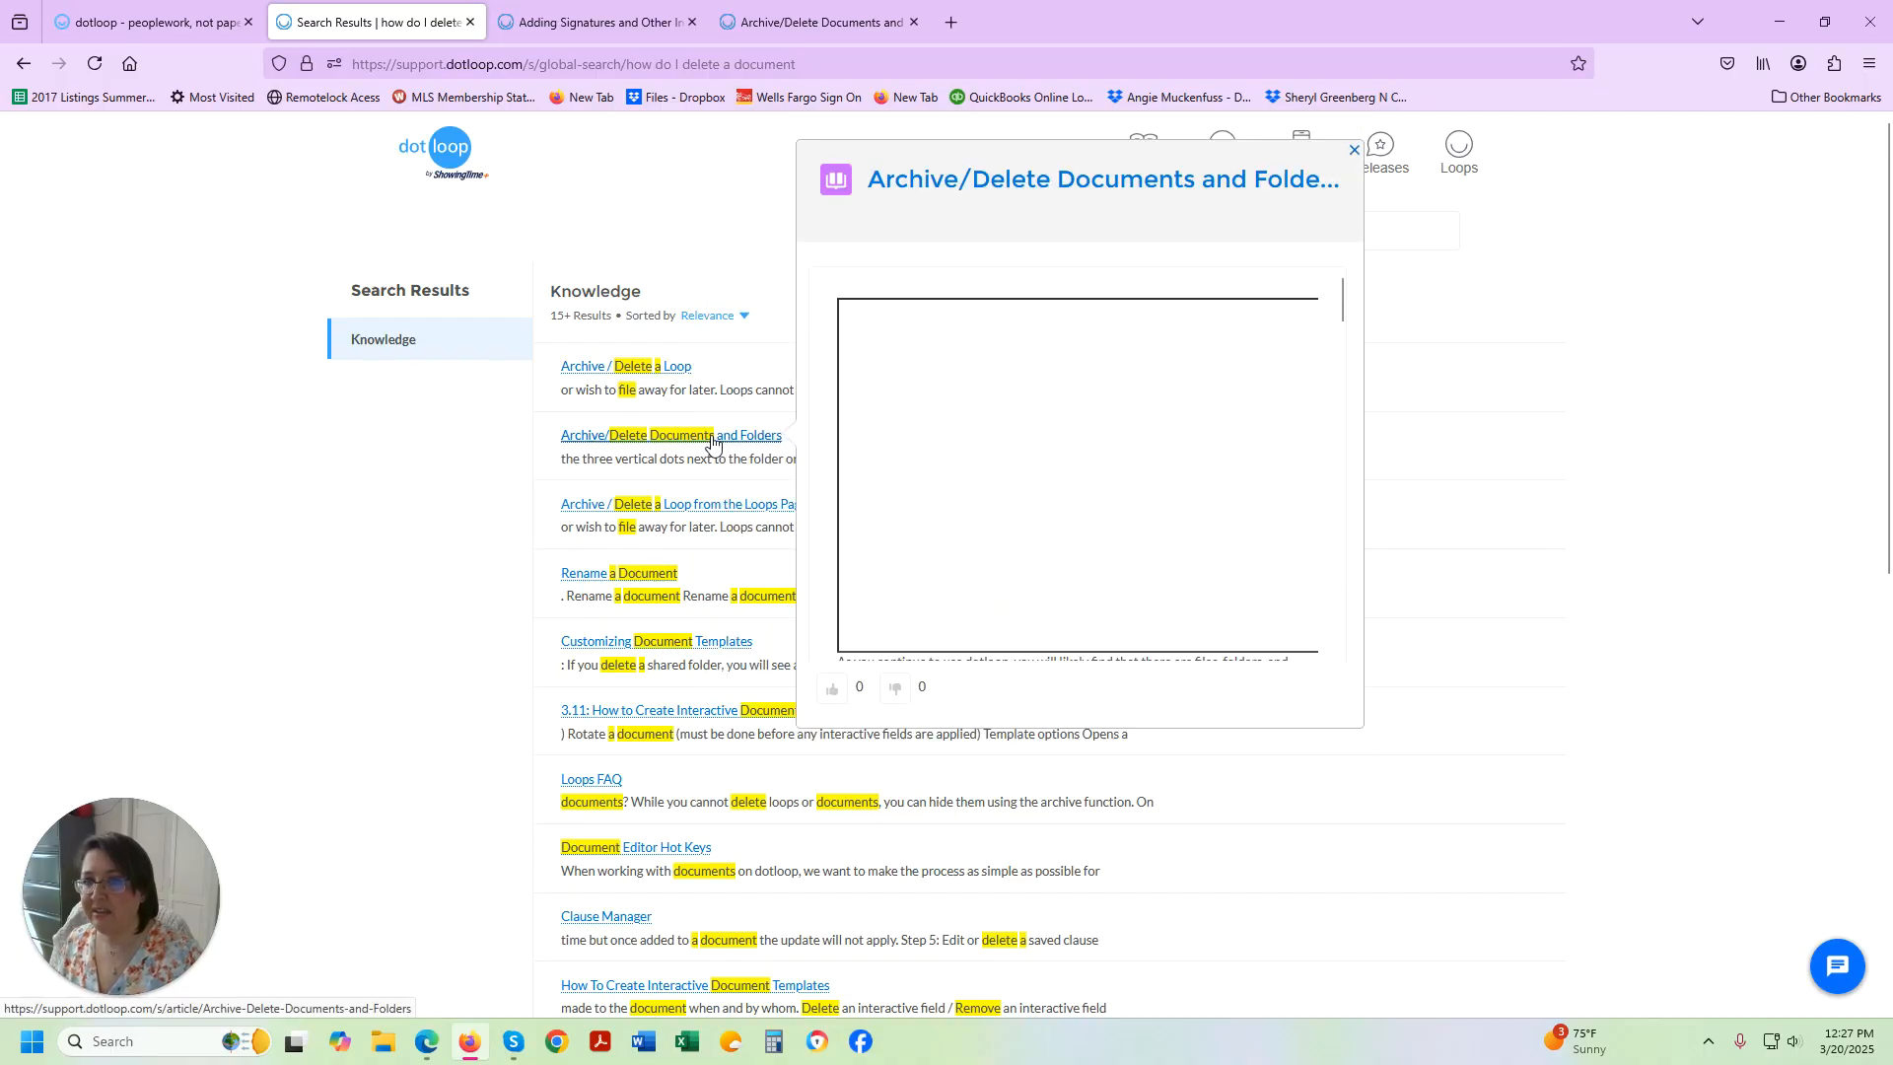
pyautogui.click(740, 441)
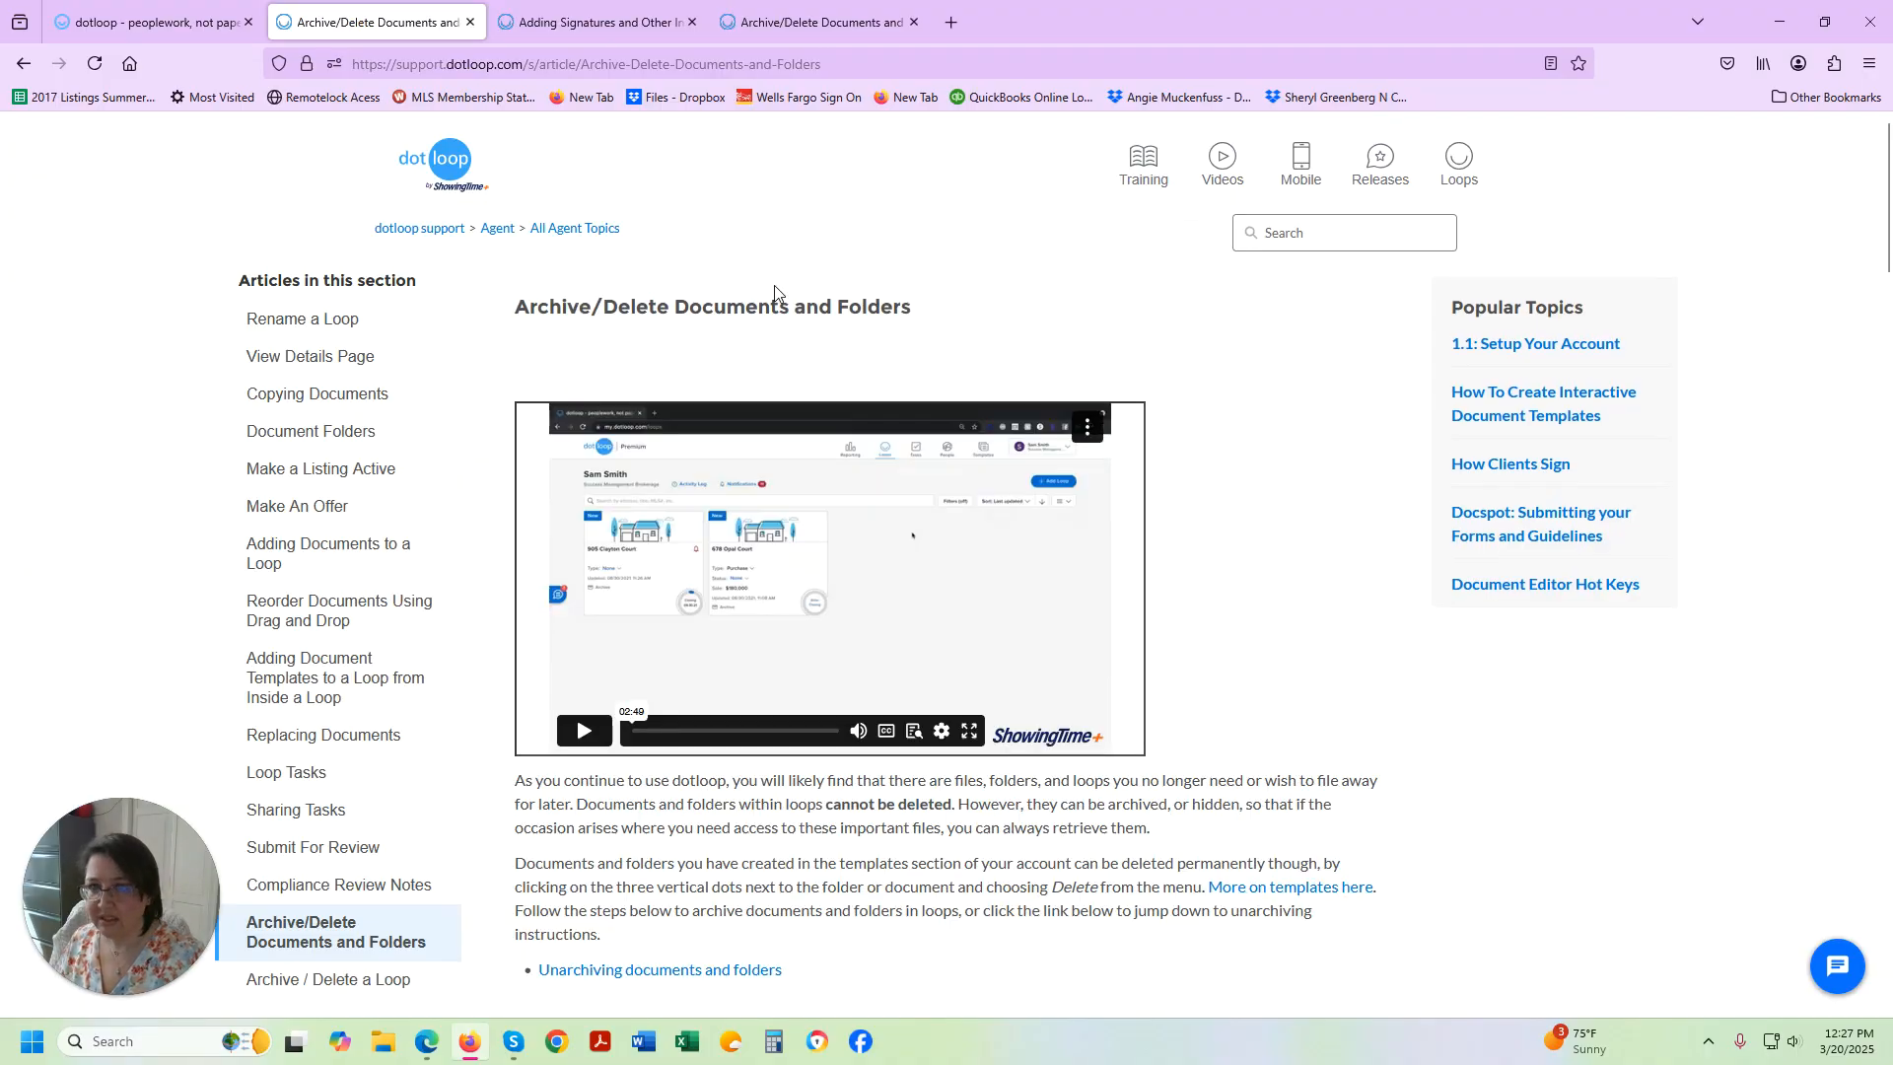
# Read through the article's instructions for archiving and unarchiving documents and folders in a loop.
pyautogui.scroll(-3, 1046, 461)
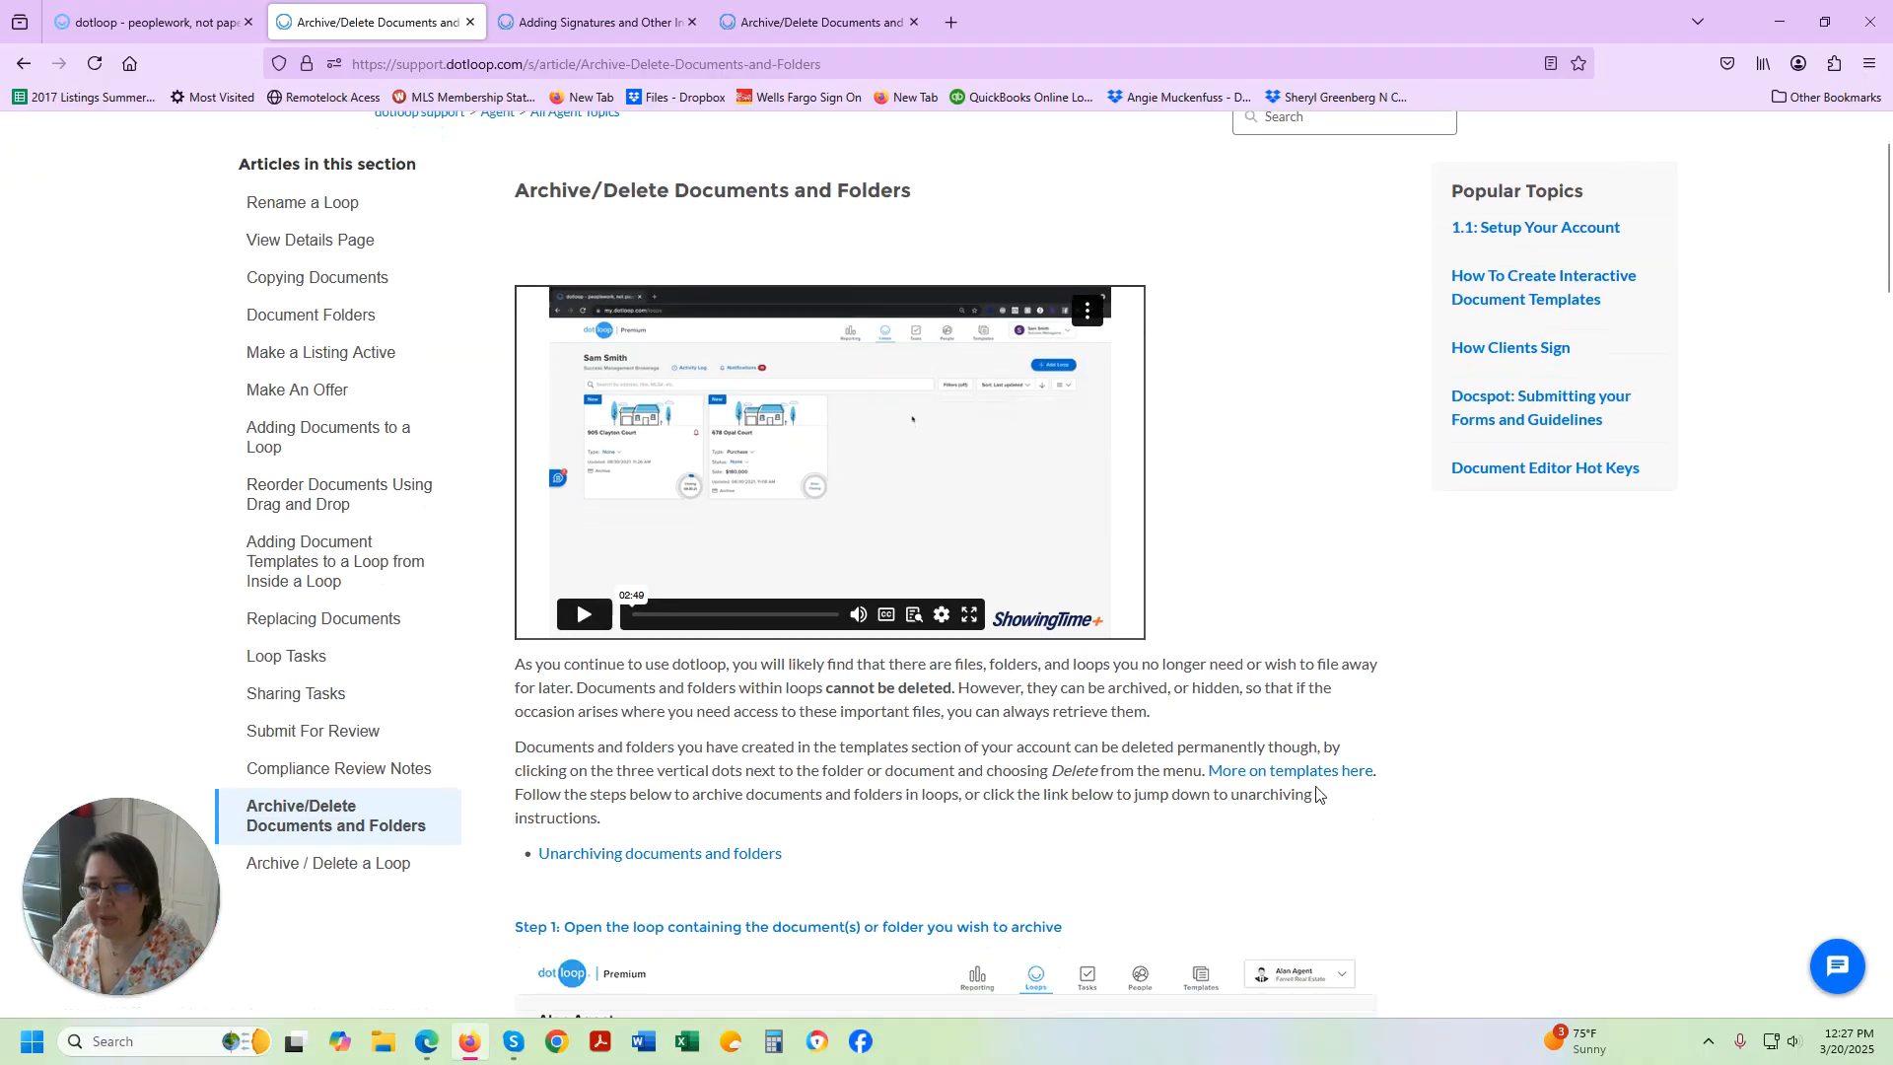
pyautogui.scroll(-1, 626, 541)
pyautogui.scroll(-4, 562, 537)
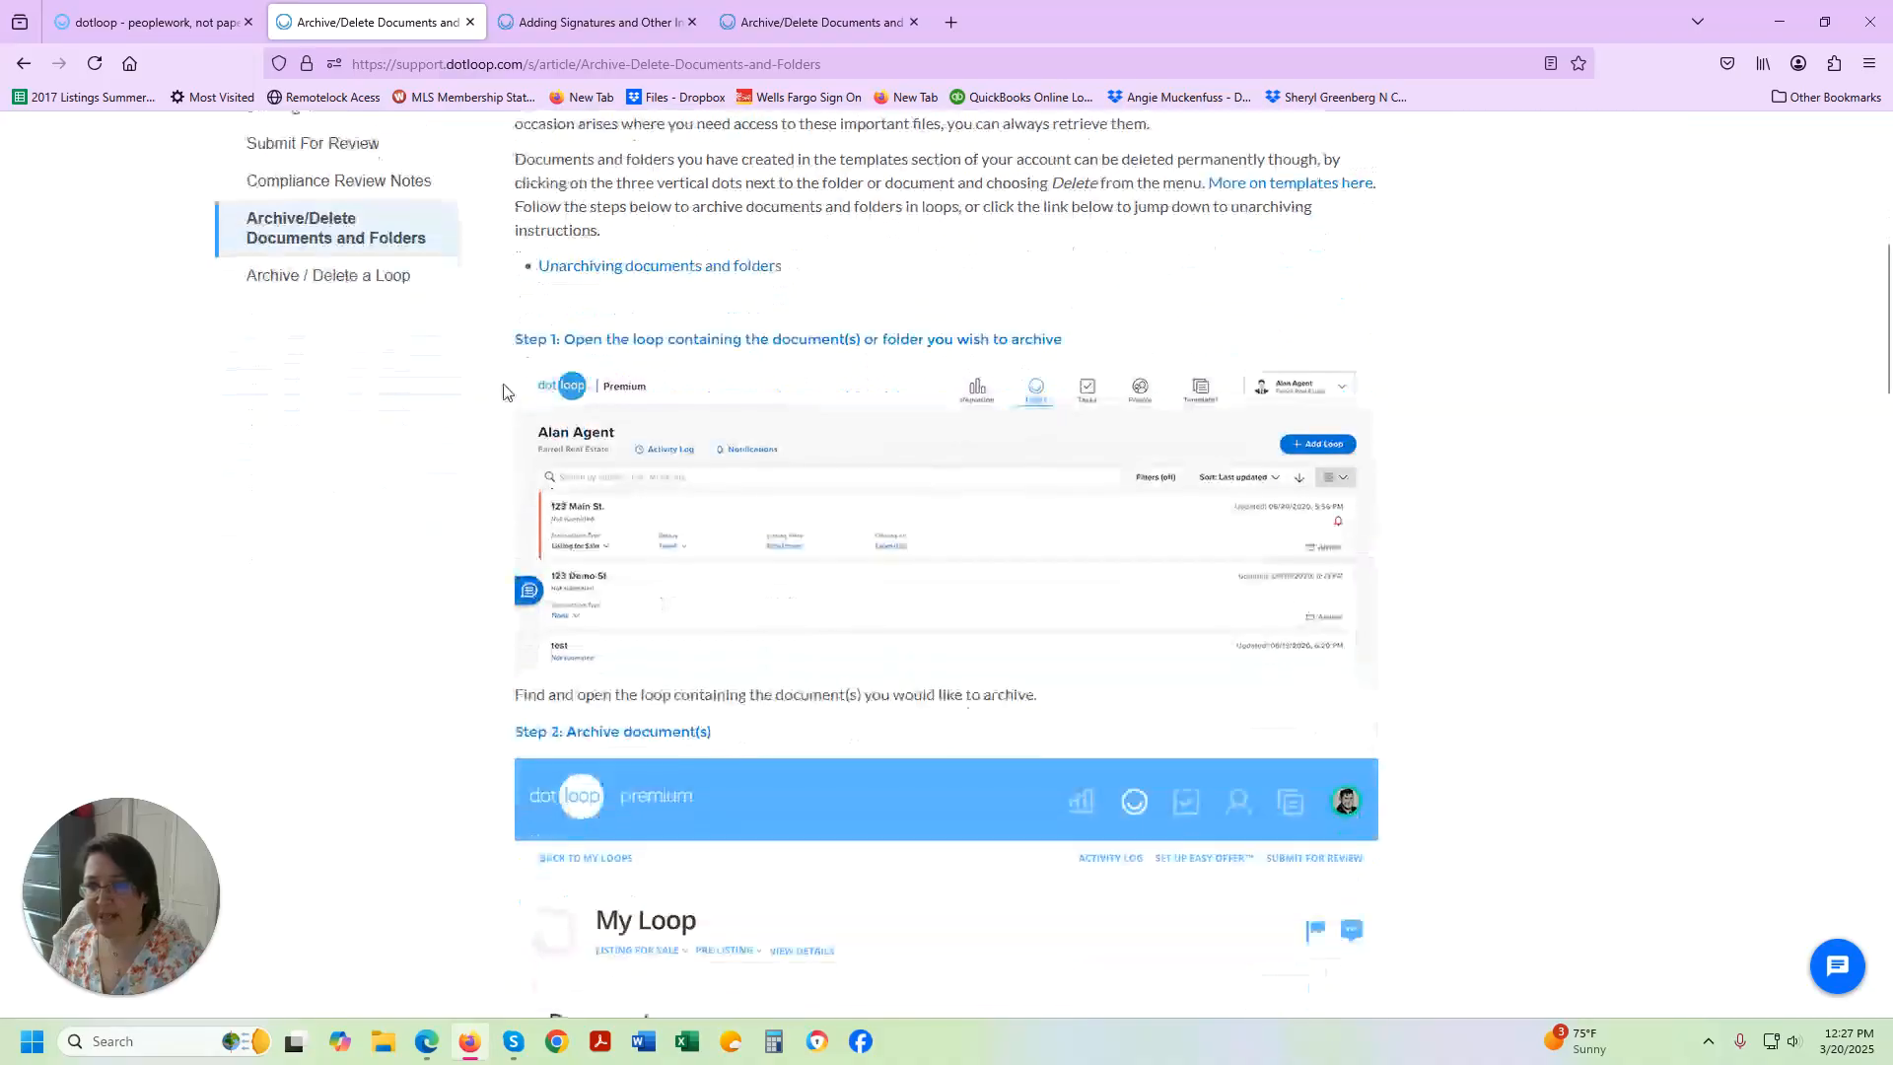
pyautogui.scroll(-6, 445, 625)
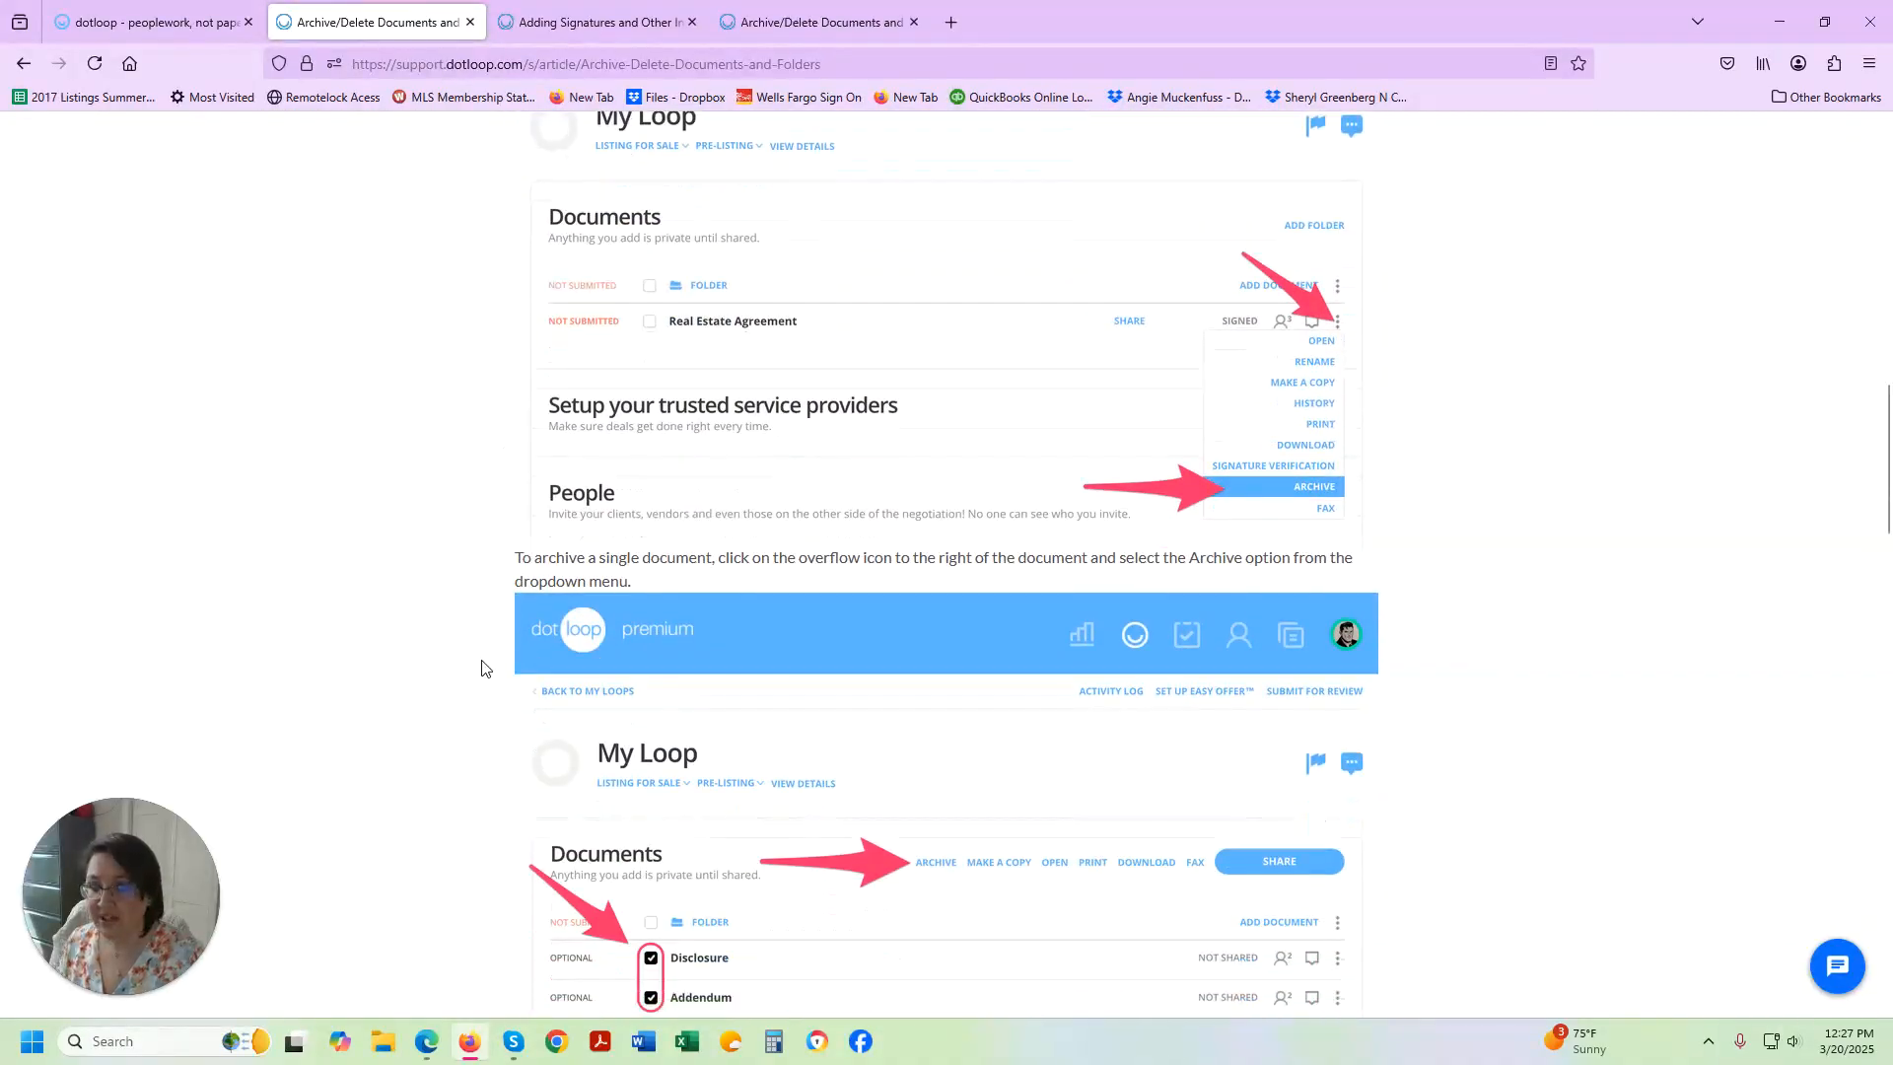
pyautogui.scroll(-2, 483, 664)
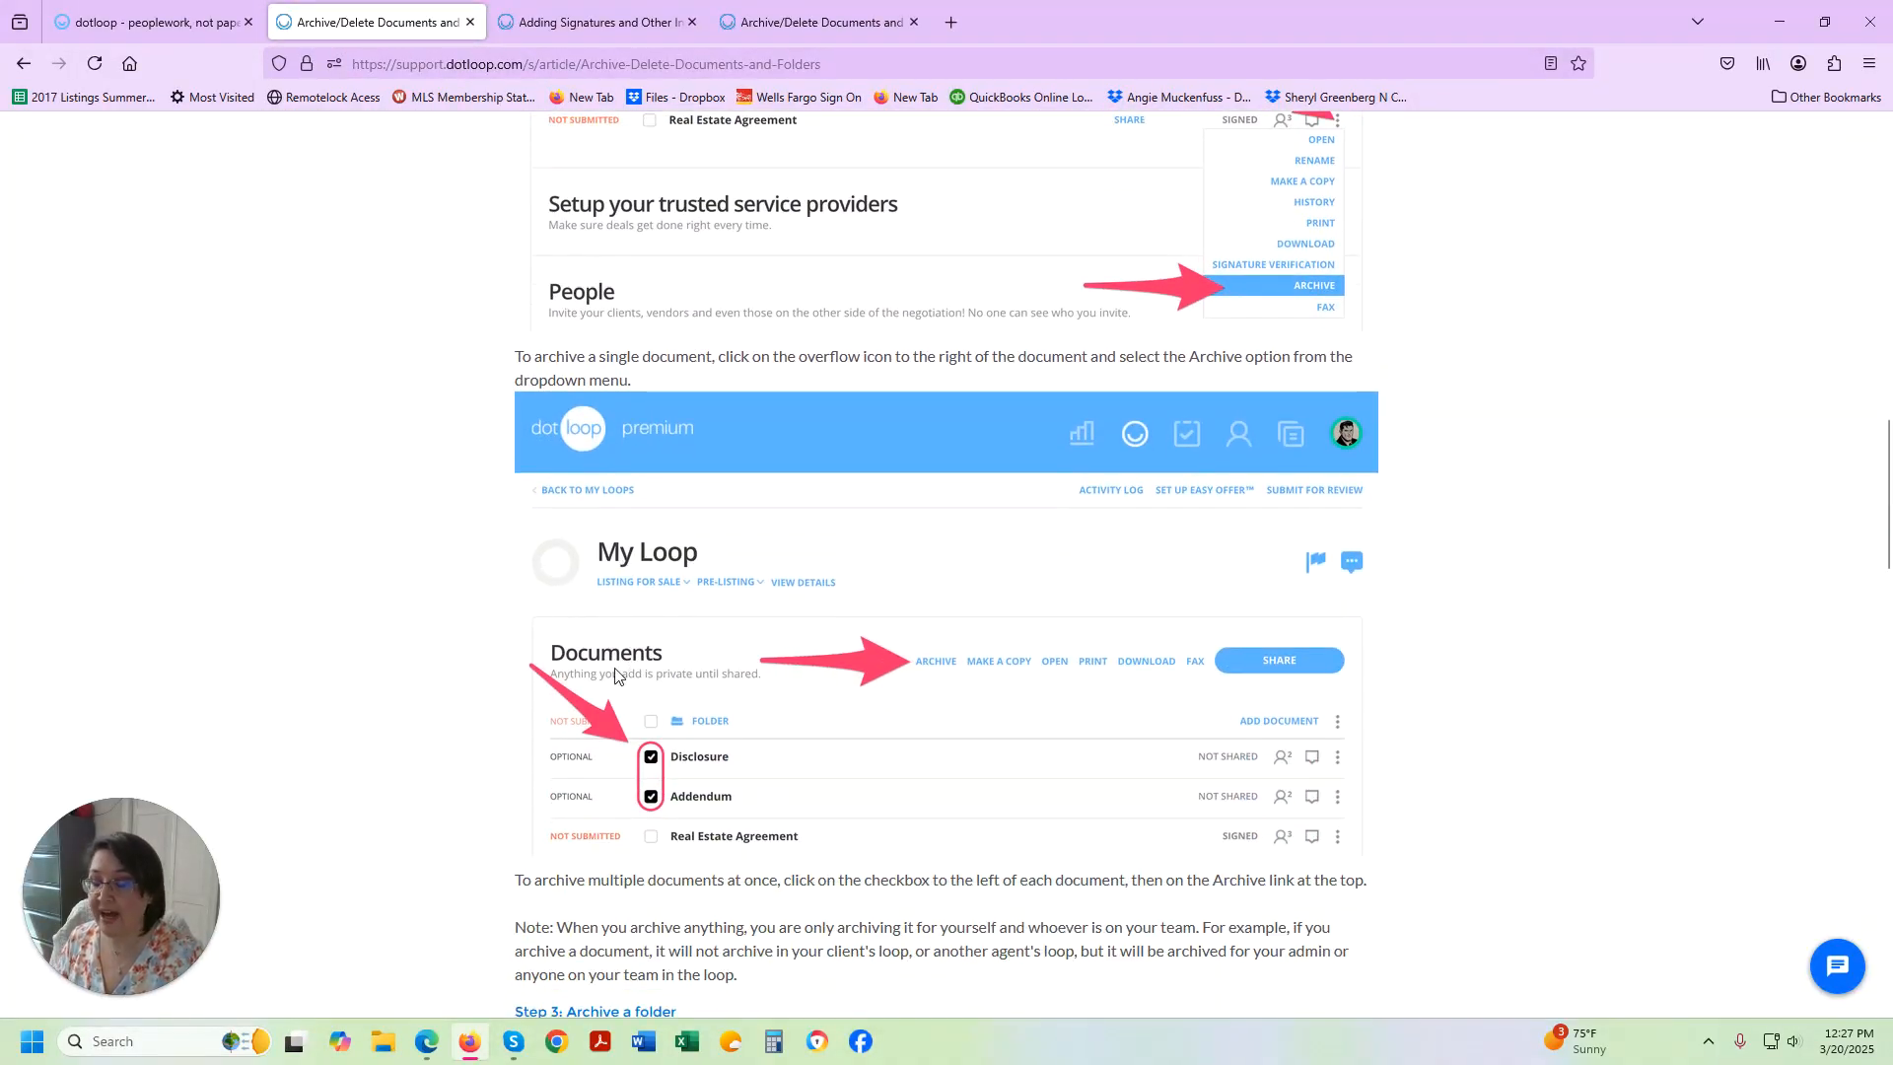
pyautogui.scroll(-6, 616, 675)
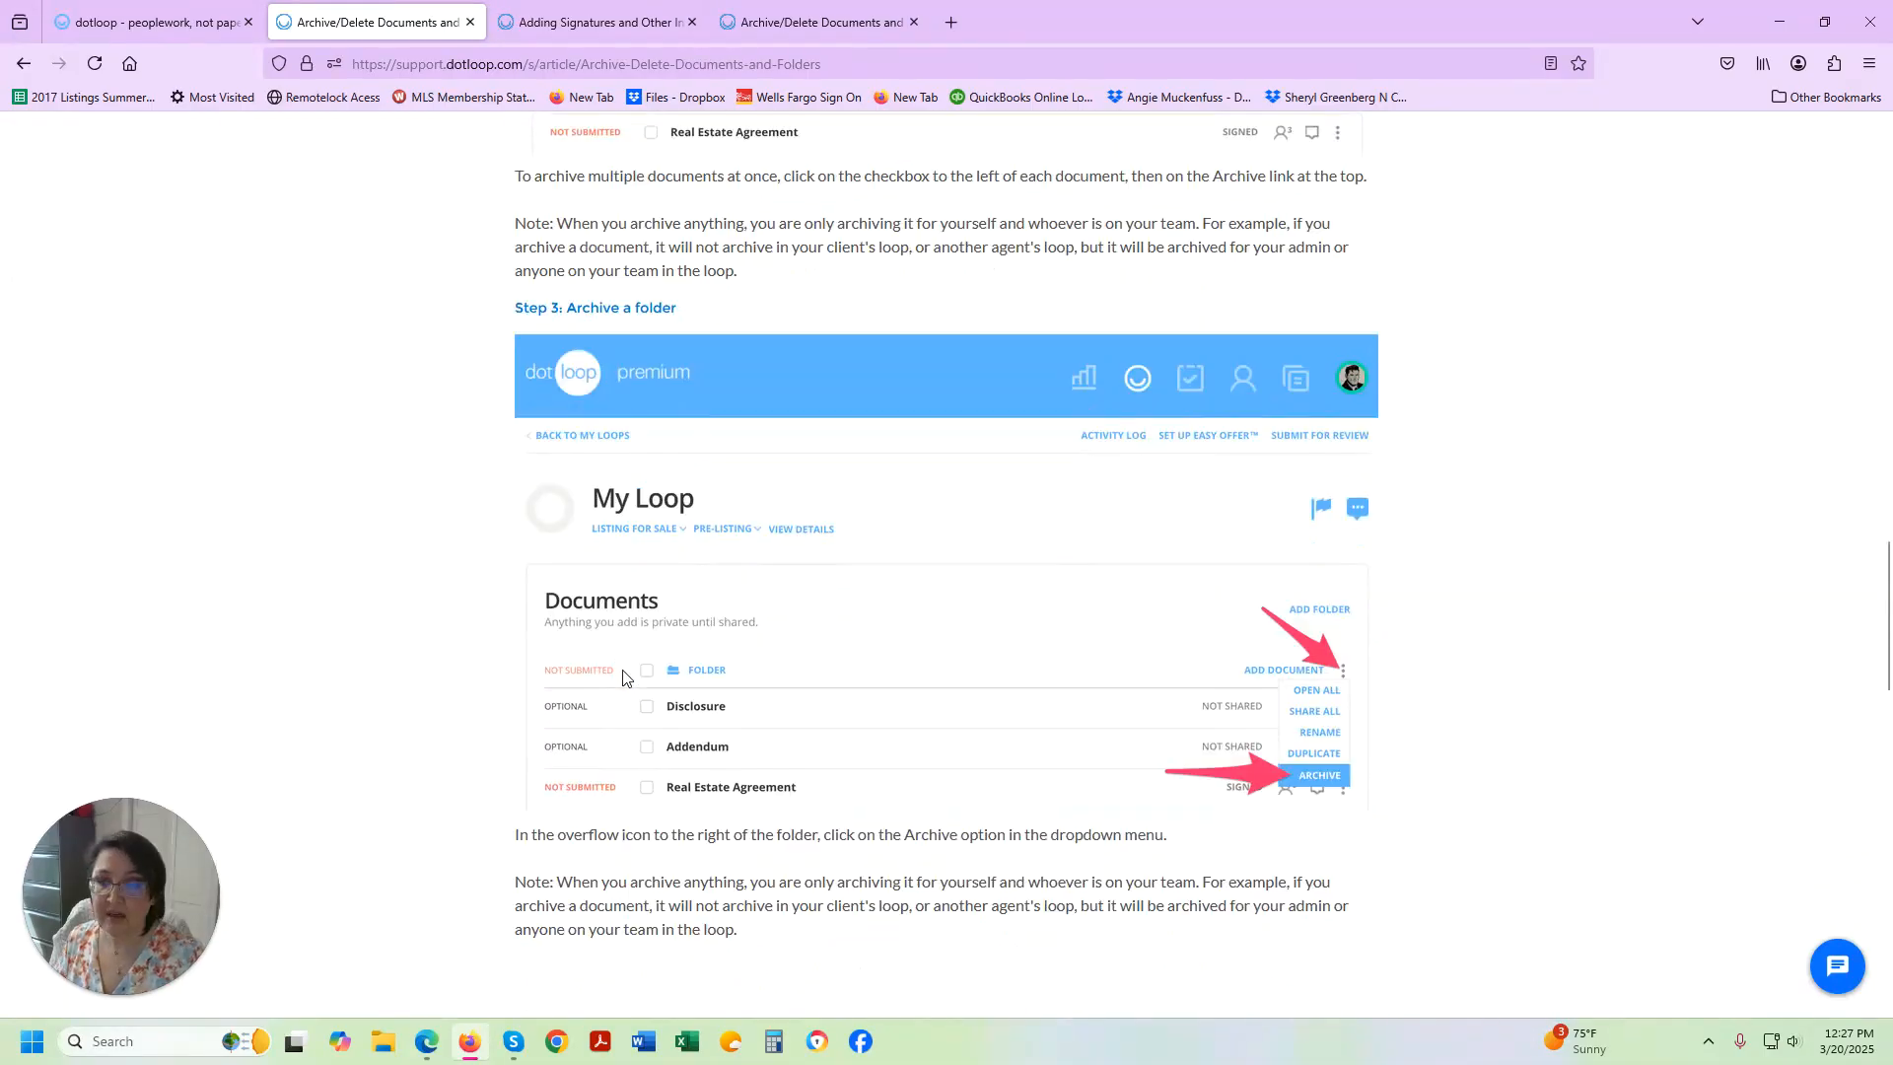
pyautogui.scroll(-8, 622, 677)
pyautogui.scroll(-1, 622, 677)
pyautogui.scroll(-7, 623, 677)
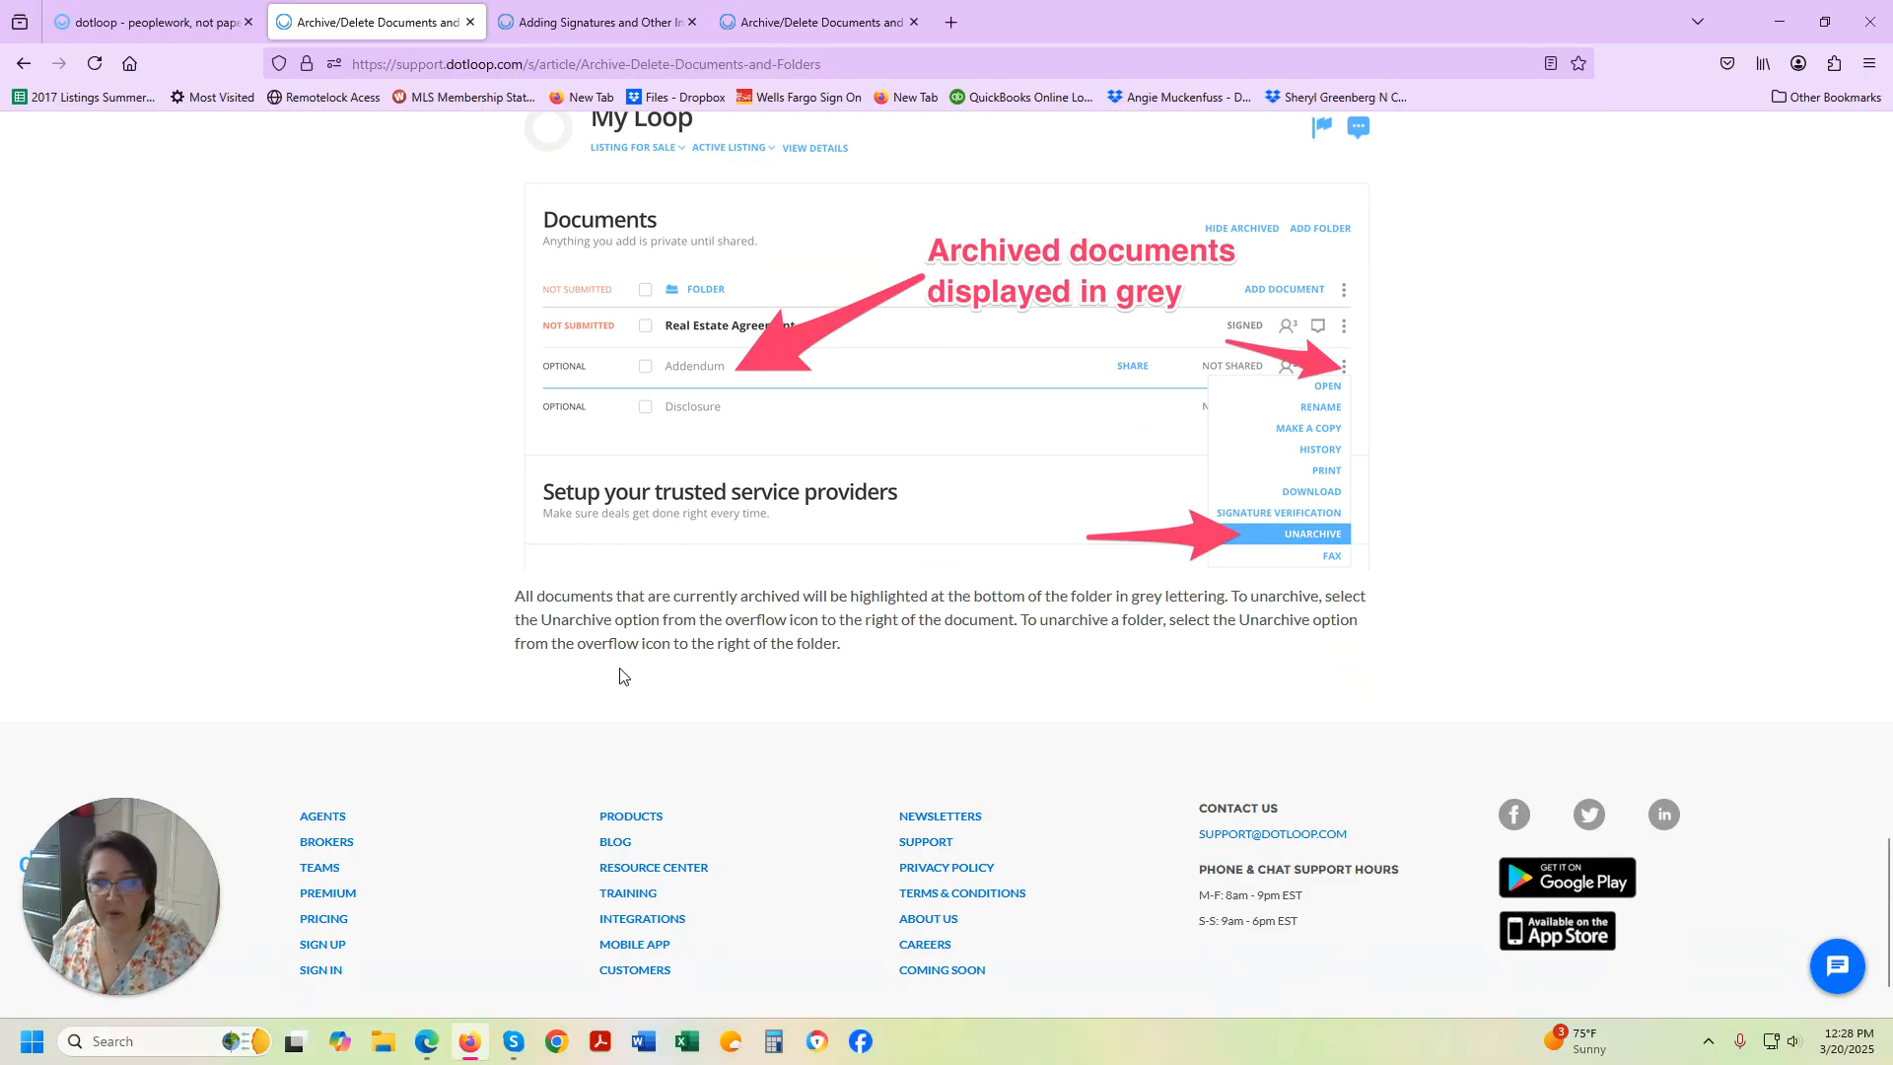
pyautogui.scroll(15, 622, 676)
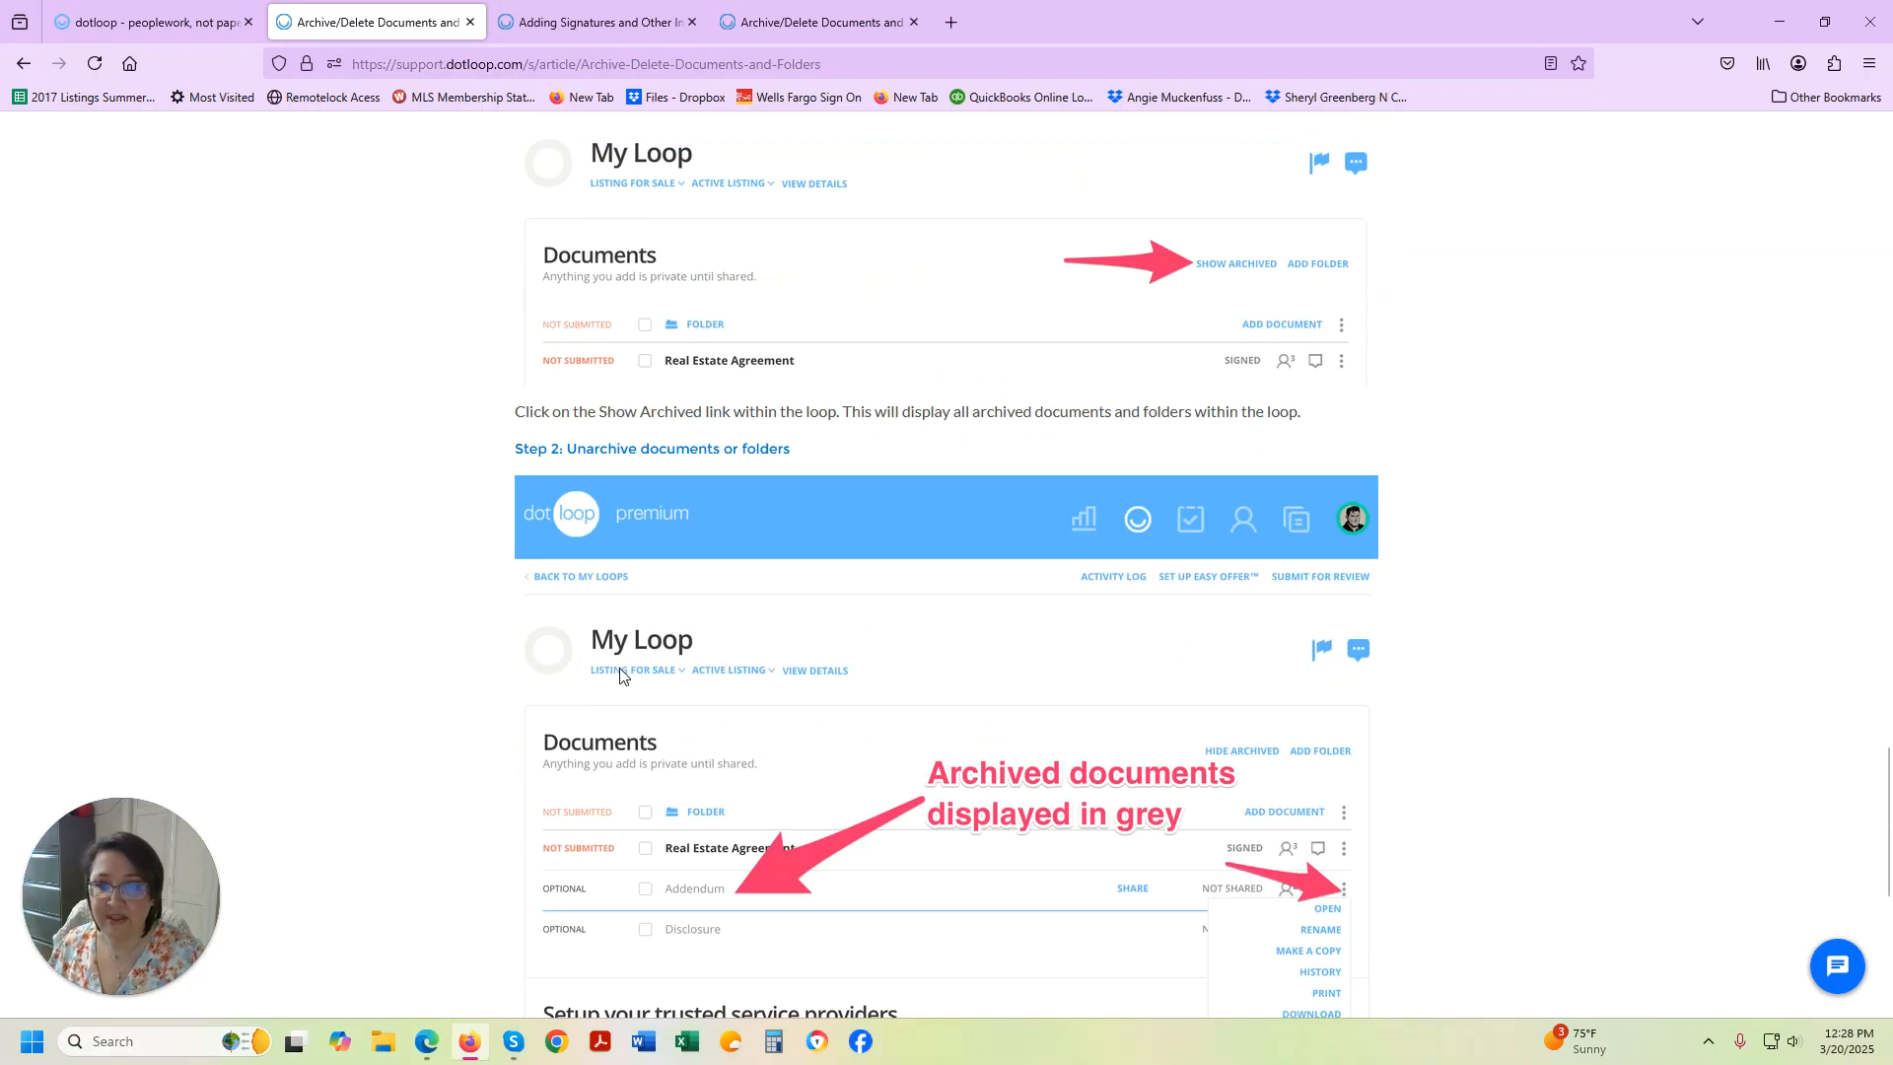
pyautogui.scroll(15, 621, 671)
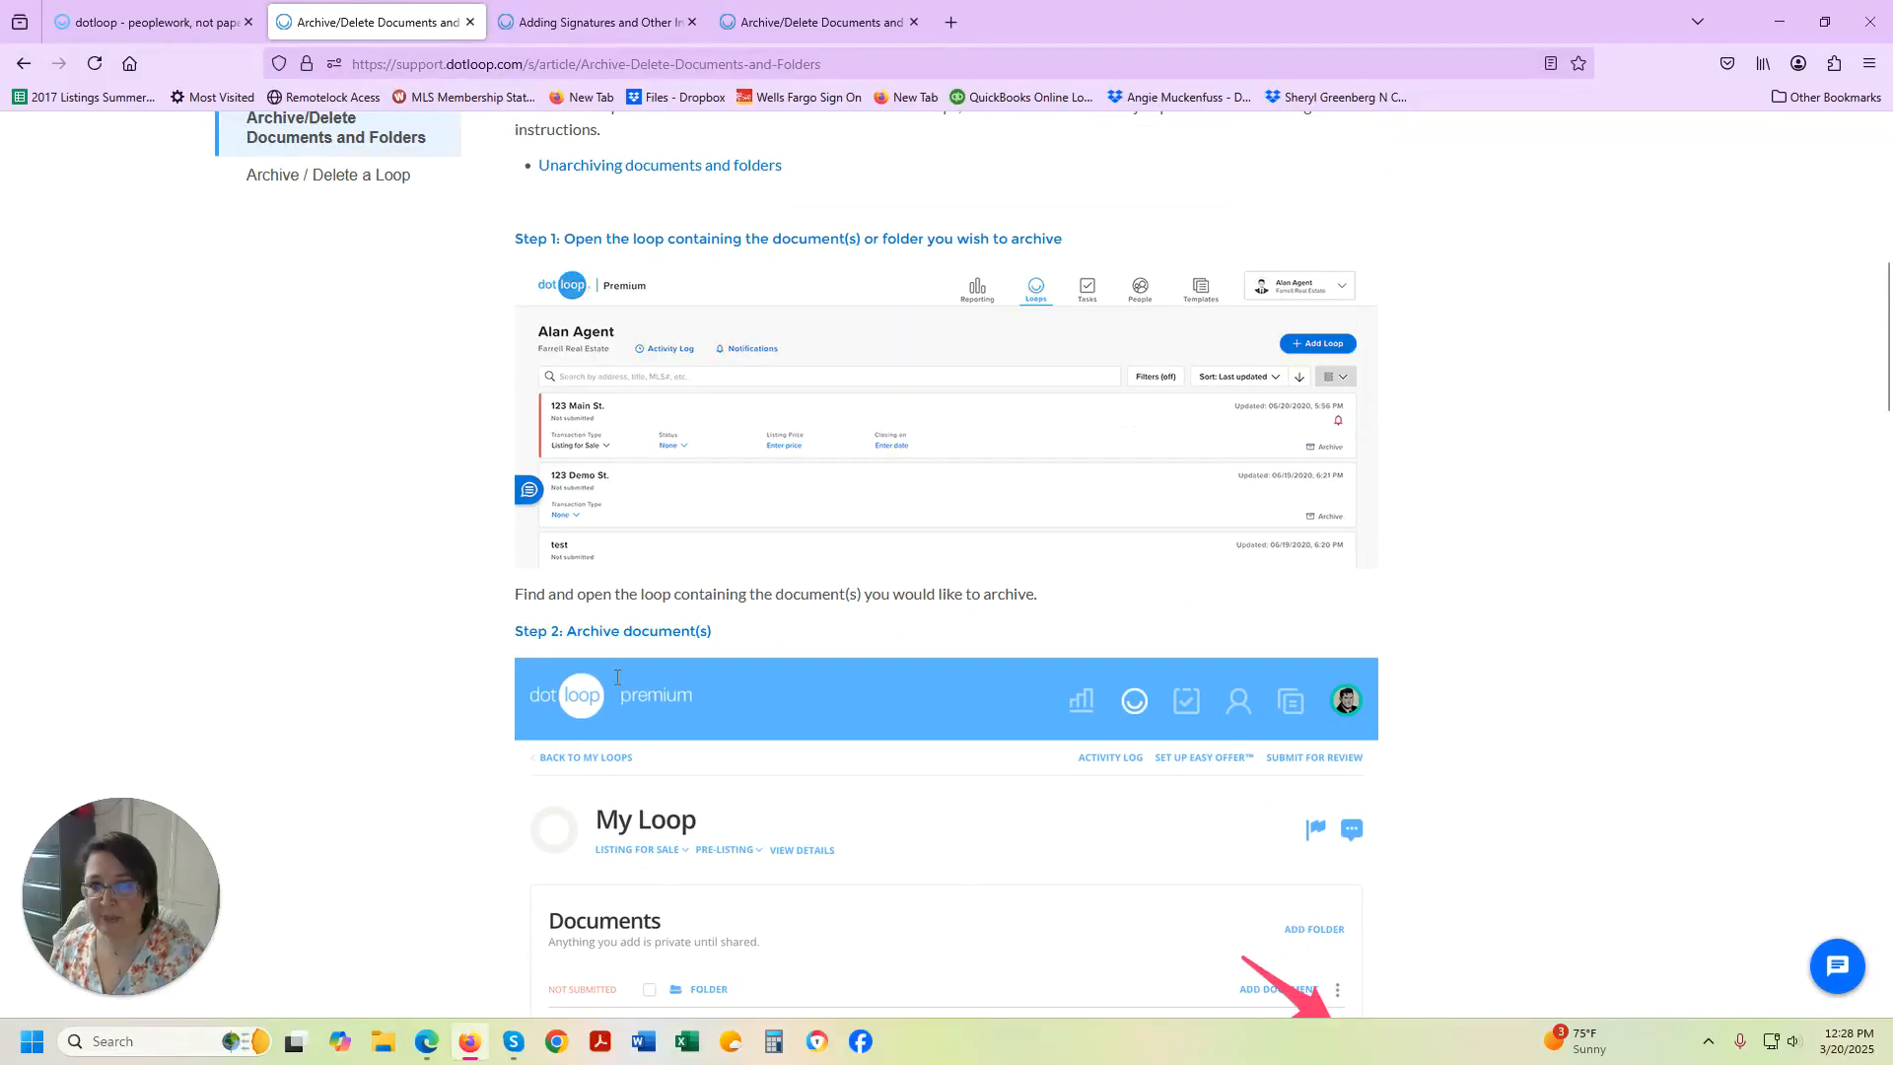